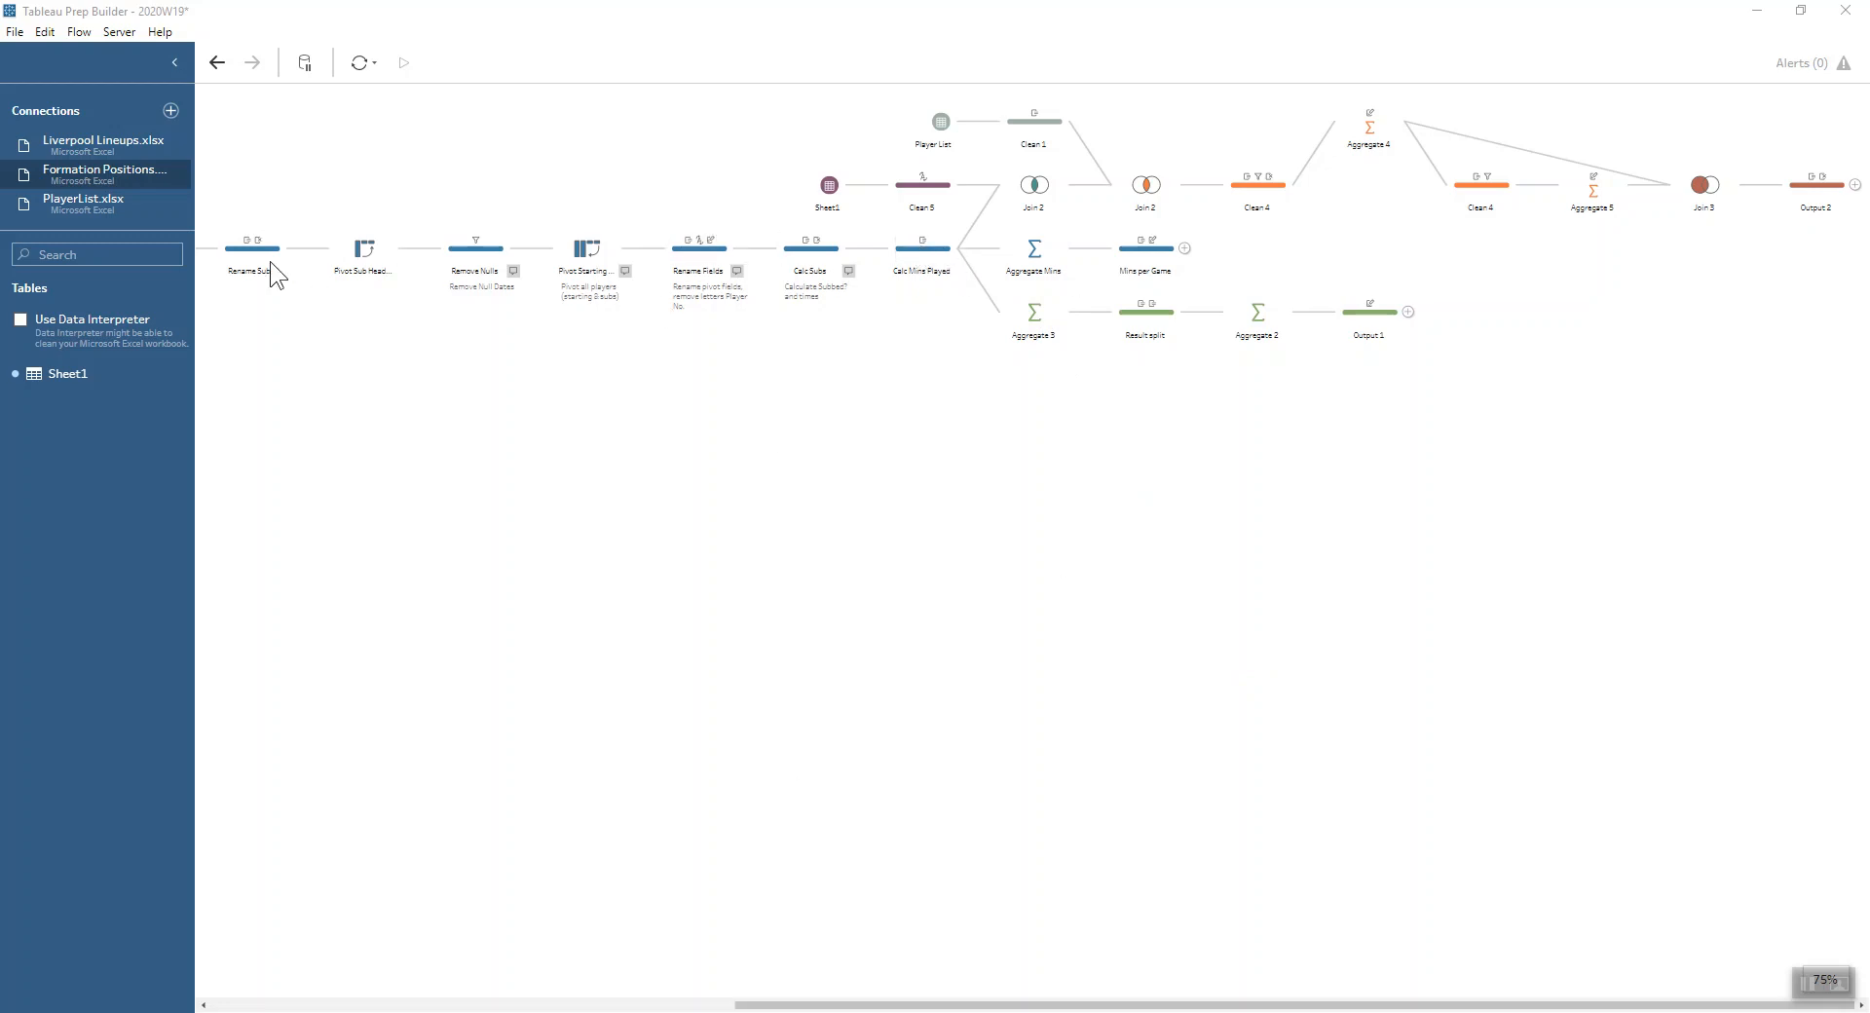
- Inspect the Calc Mins Played step and all the grouped fields in Aggregate 3, through to Date
click(935, 259)
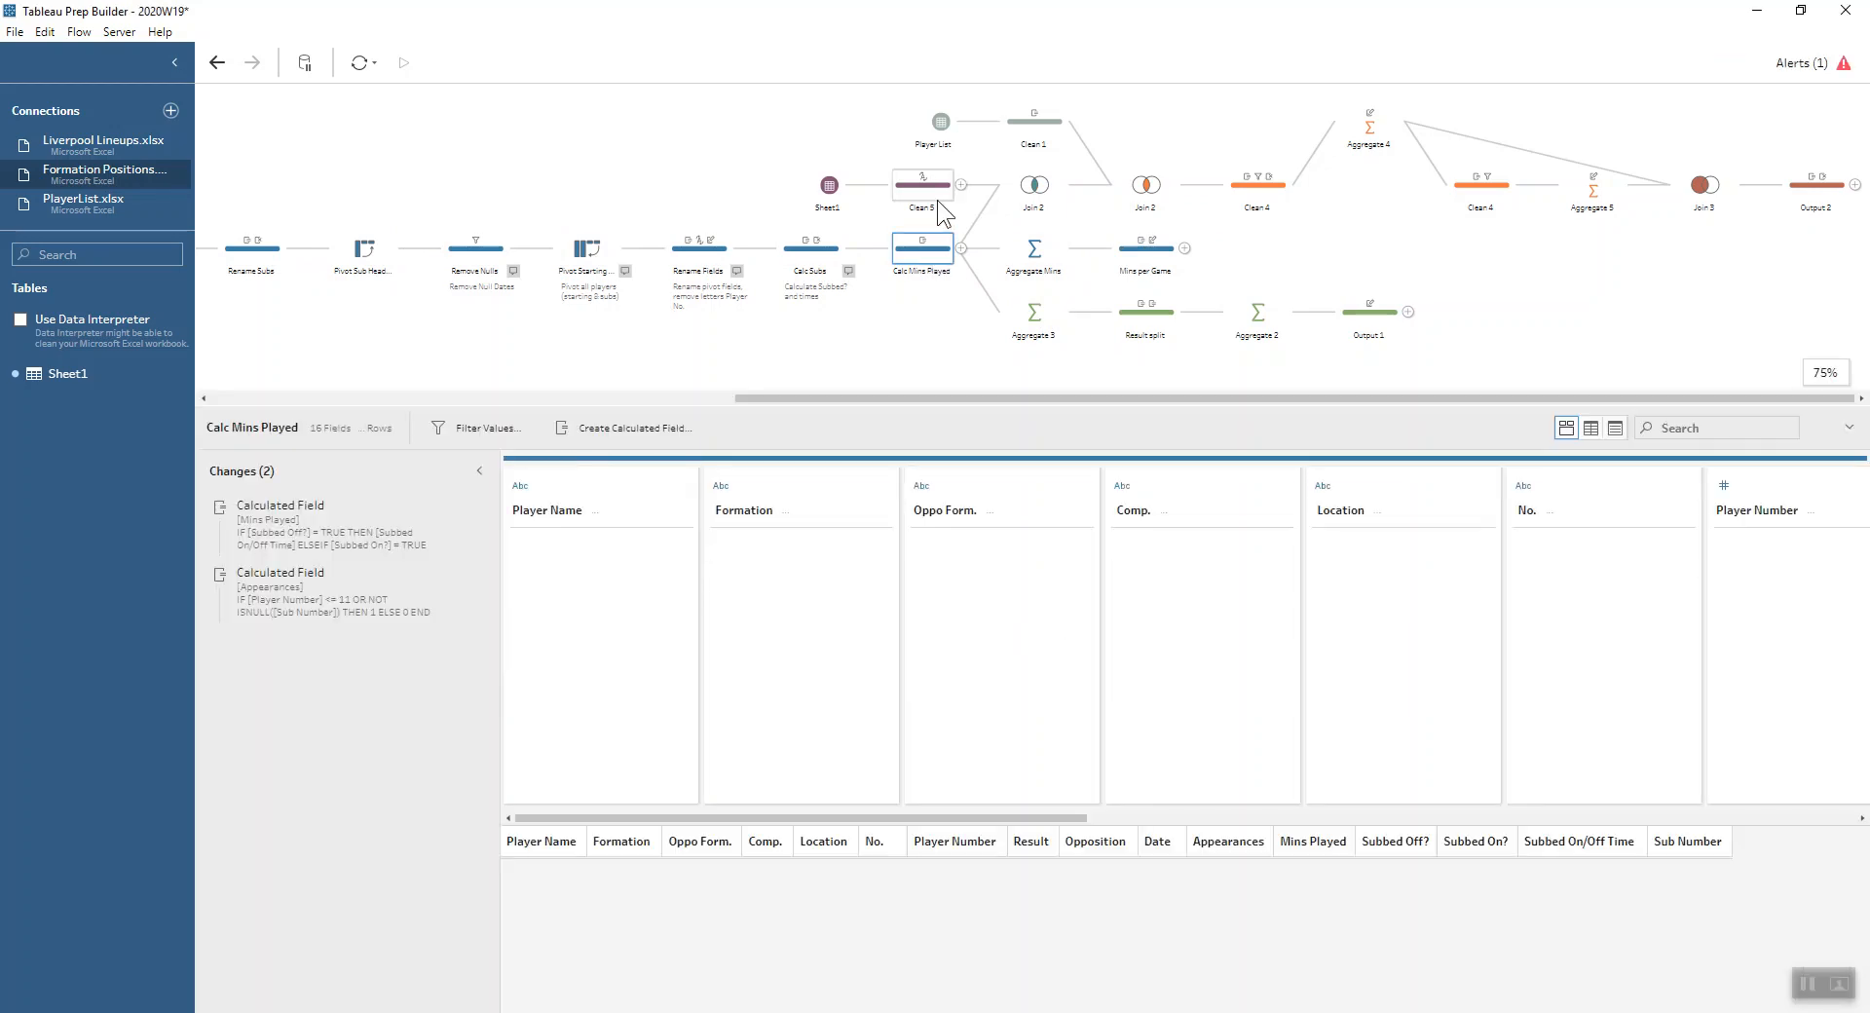
click(1036, 316)
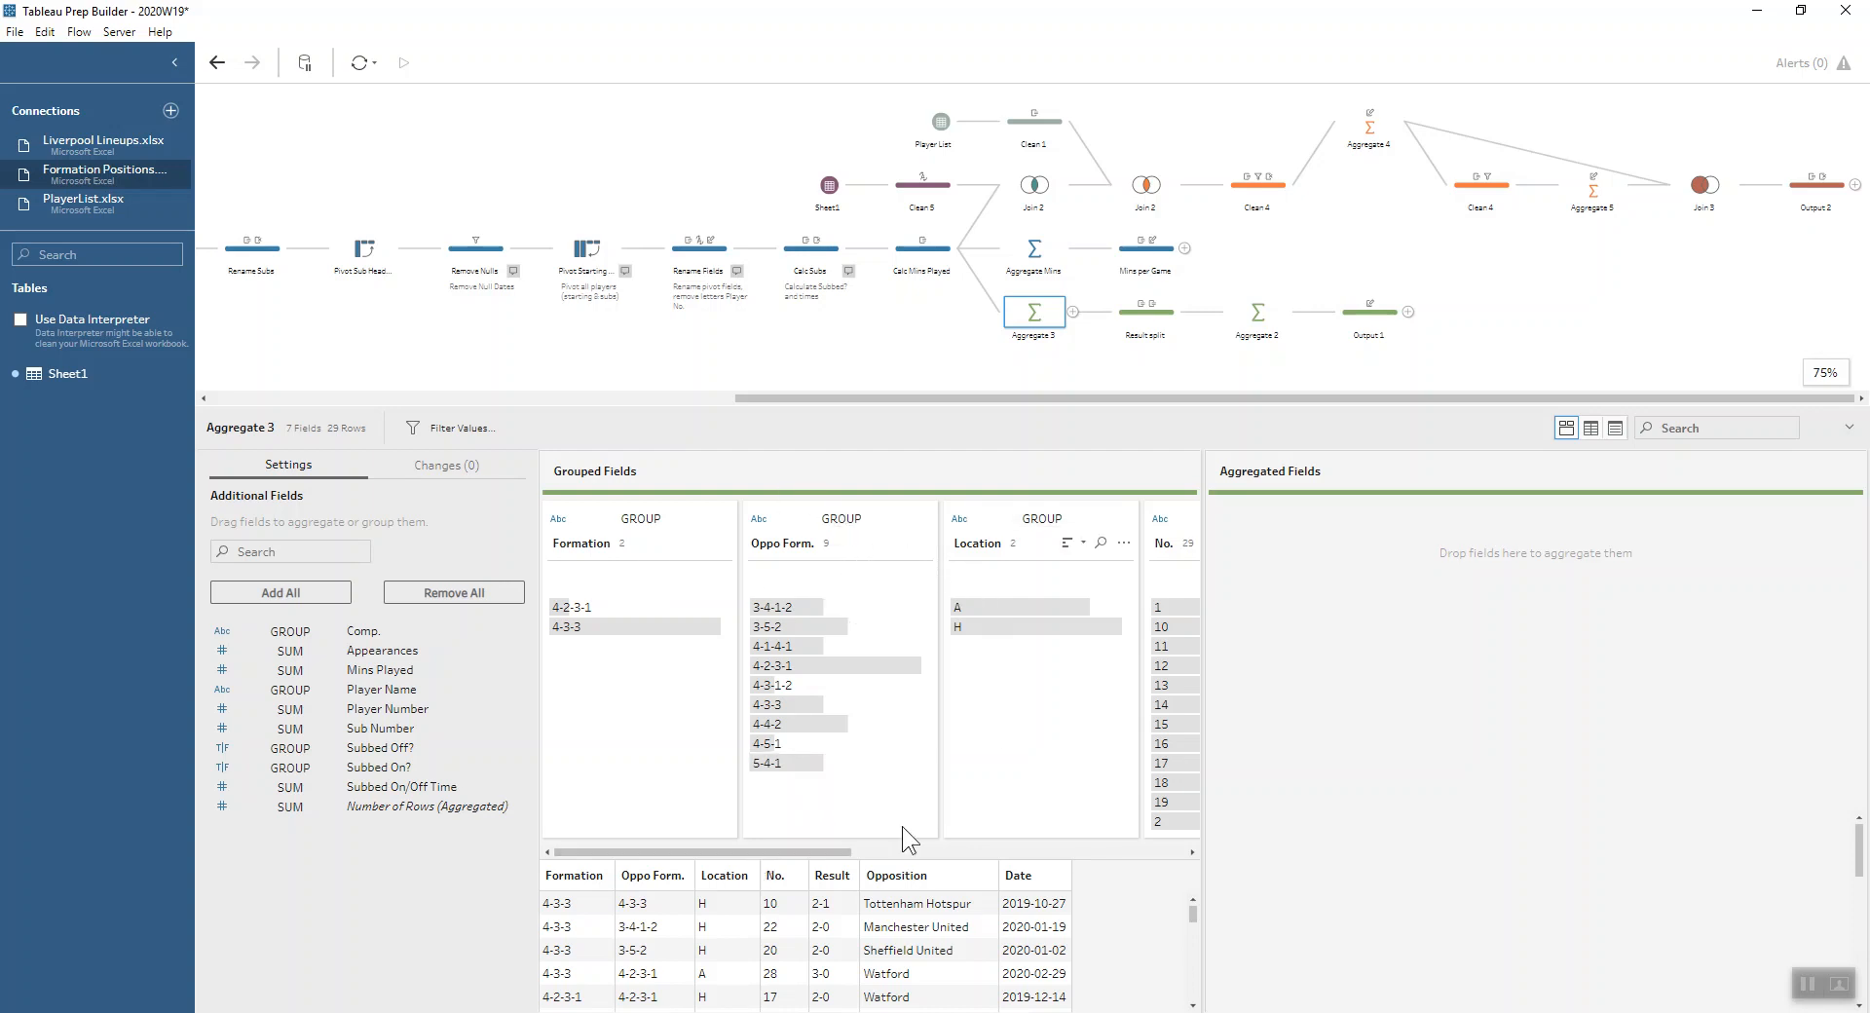
drag(832, 853, 1089, 845)
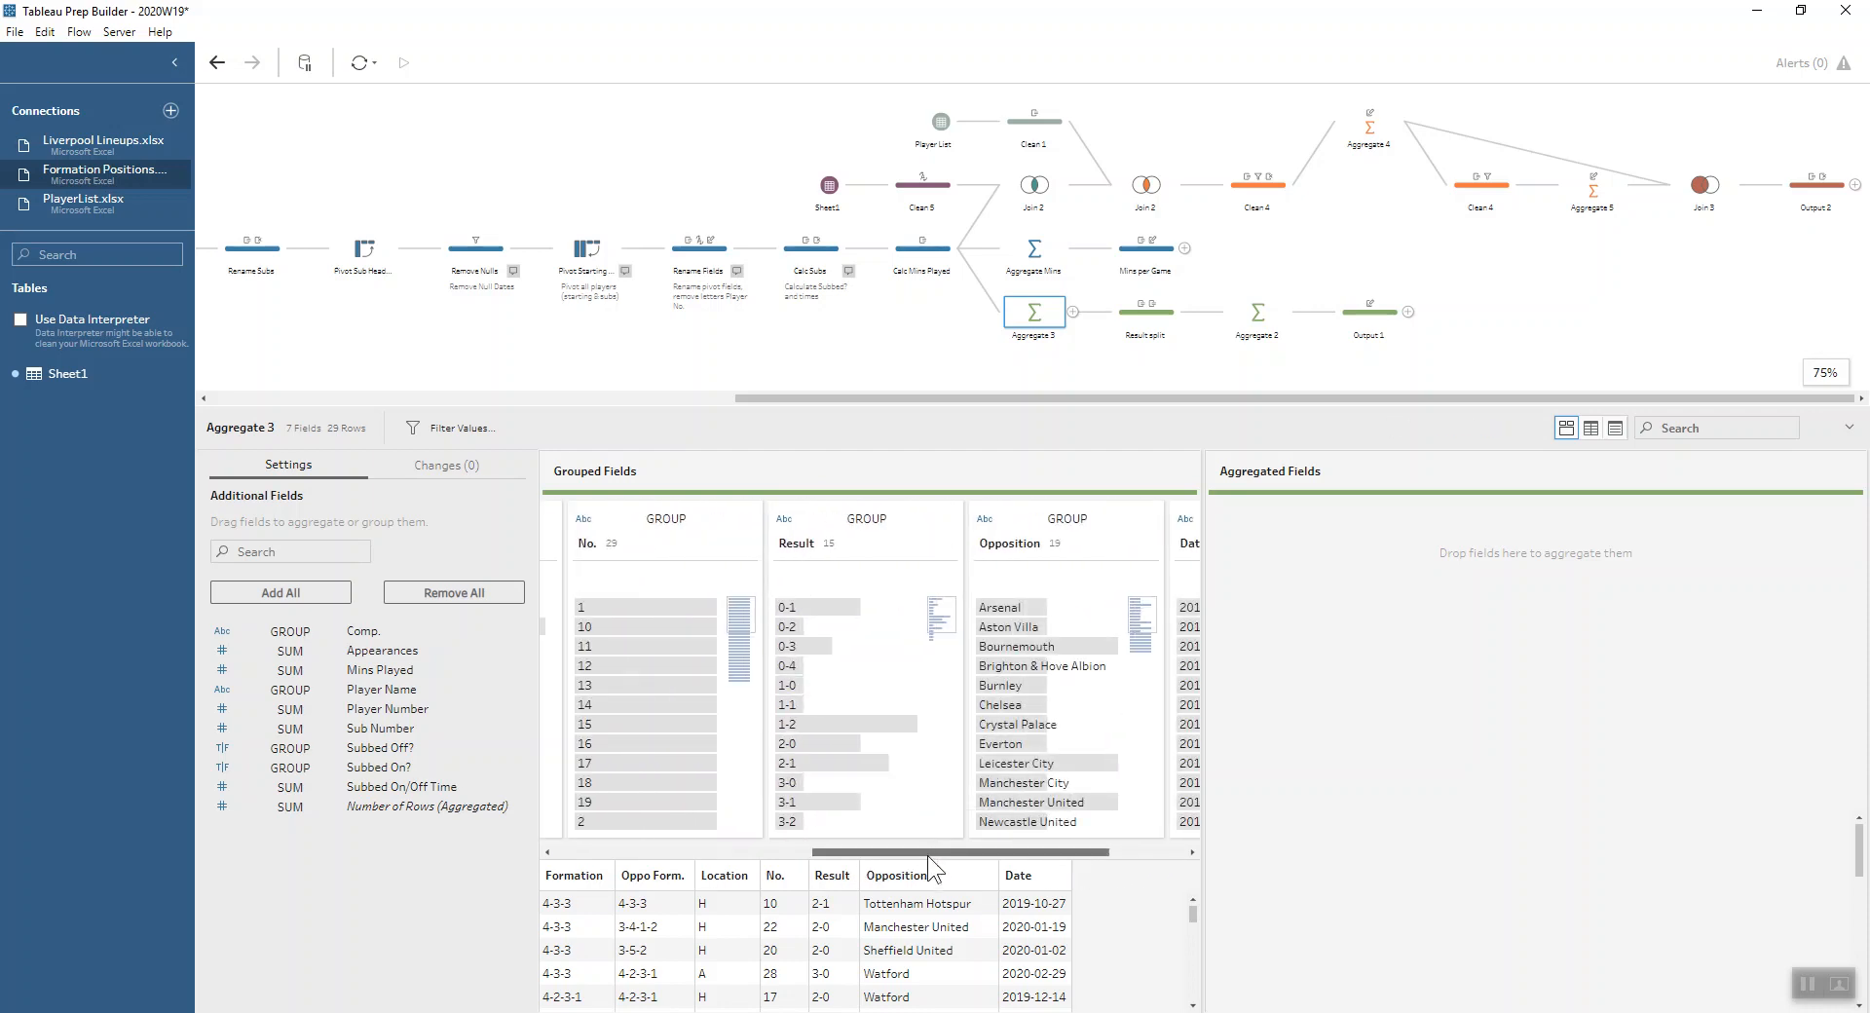
drag(927, 855, 1037, 851)
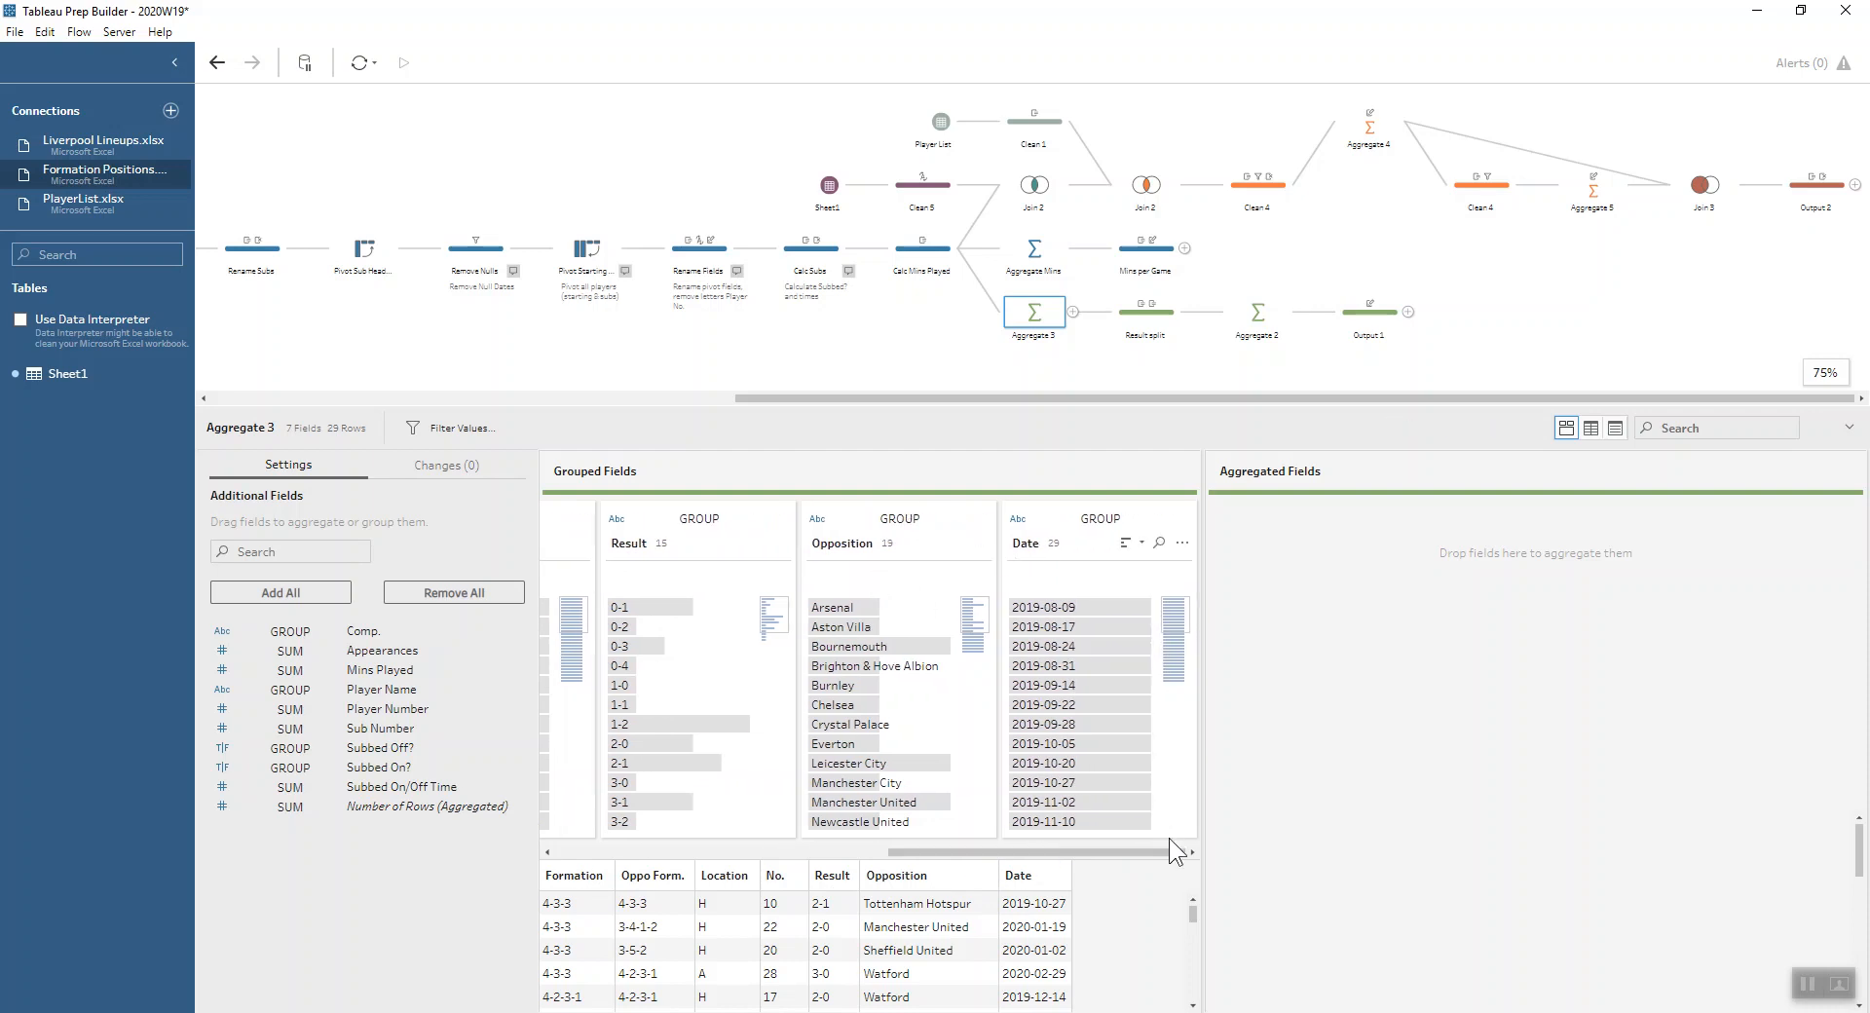
- Examine the Liverpool Result calculated field and its full formula in the Result split step
click(1168, 313)
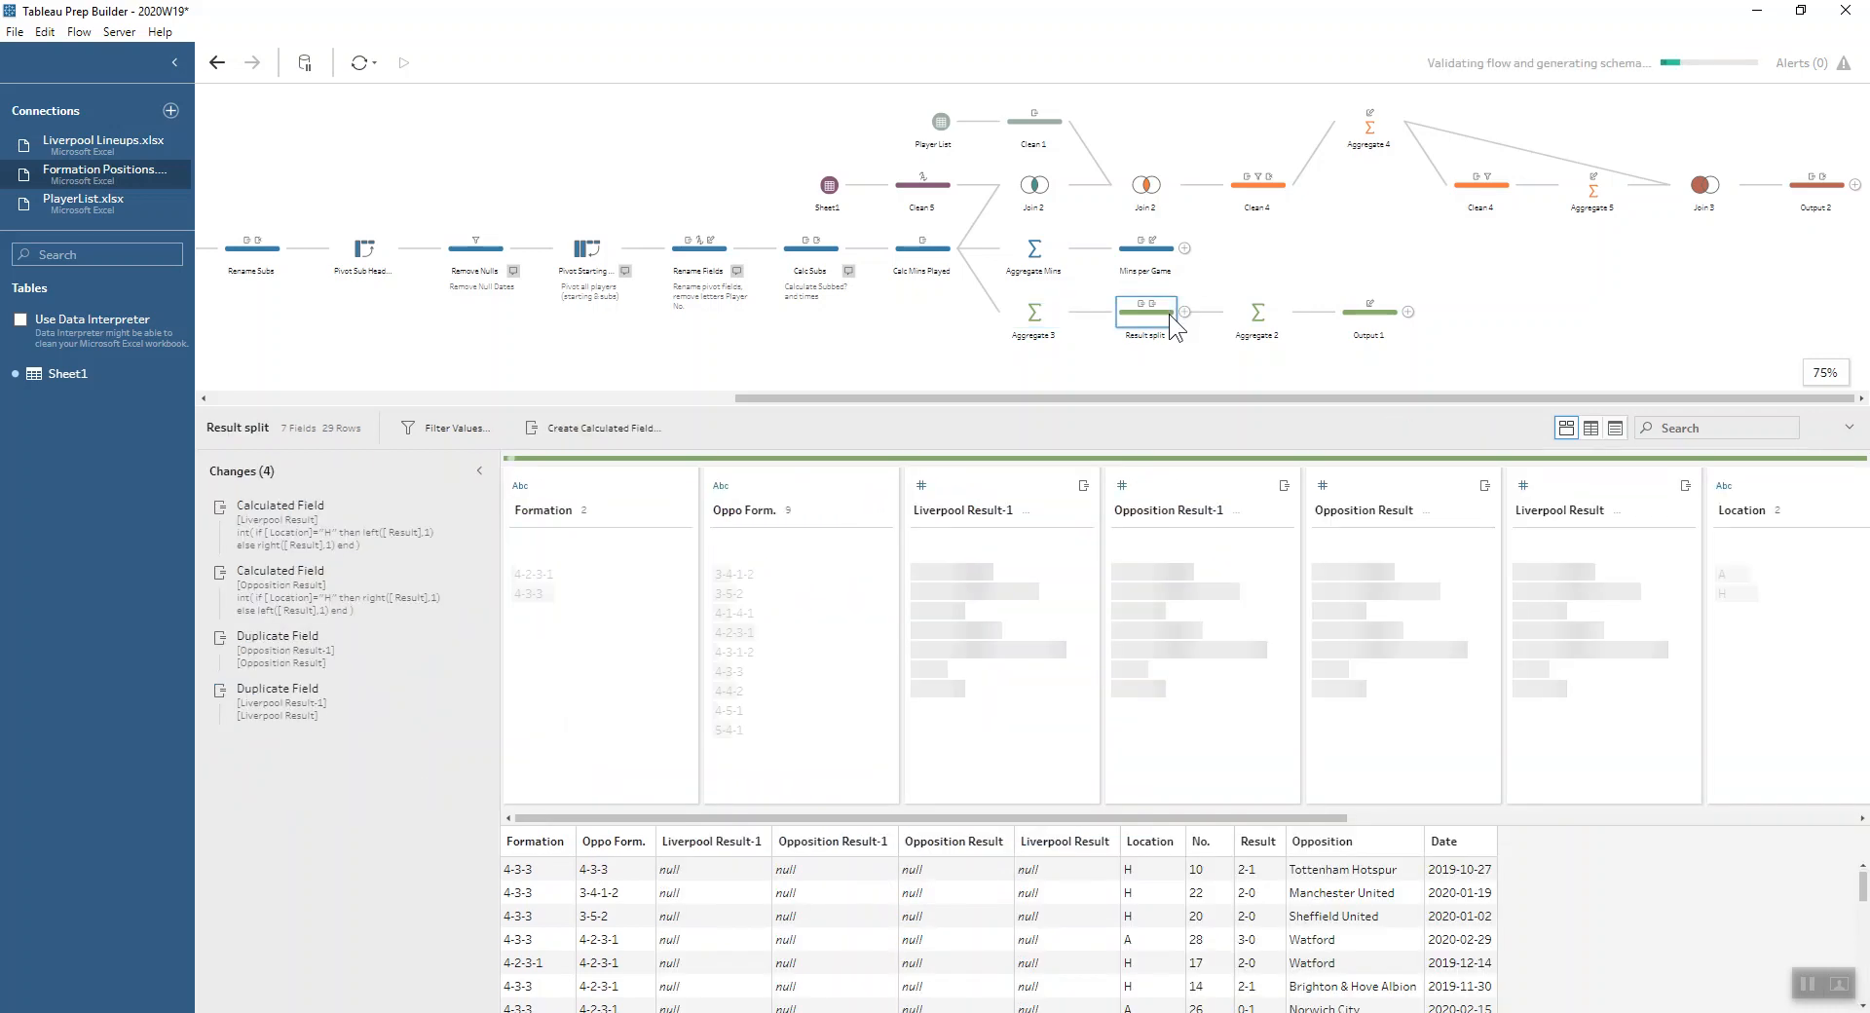
click(292, 533)
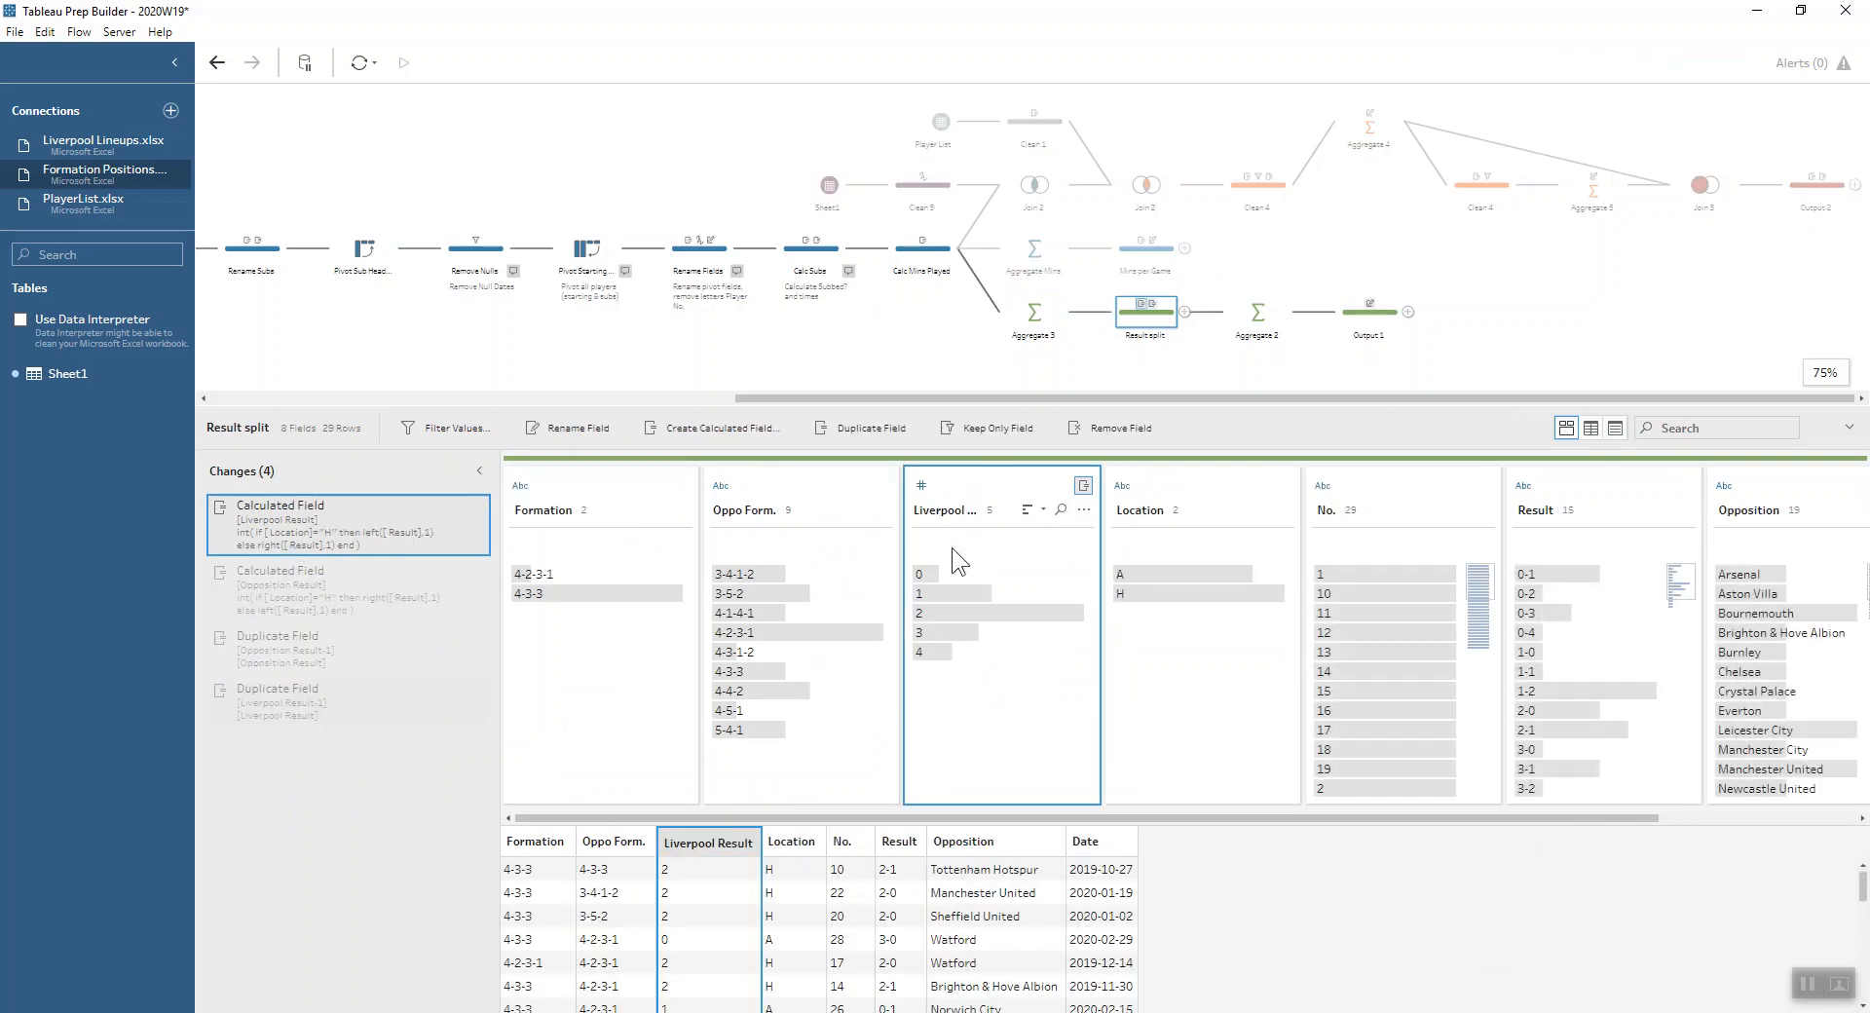
double_click(248, 530)
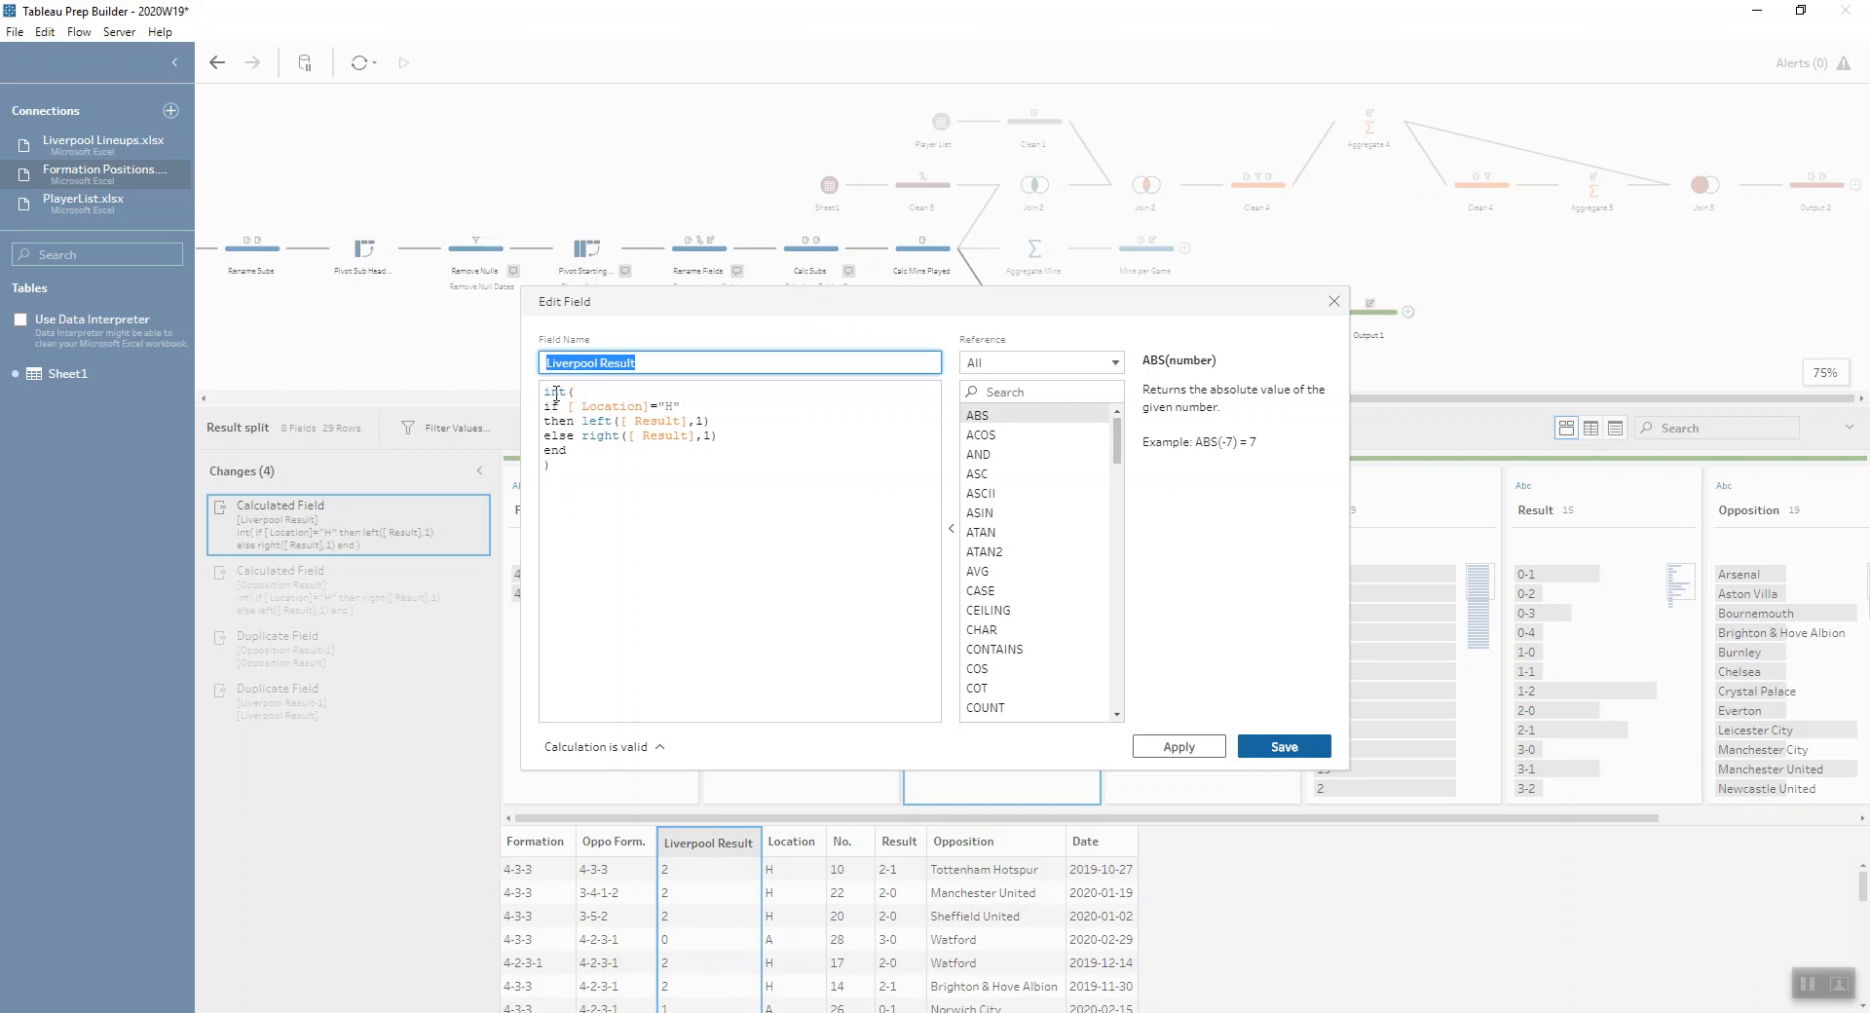
click(1332, 301)
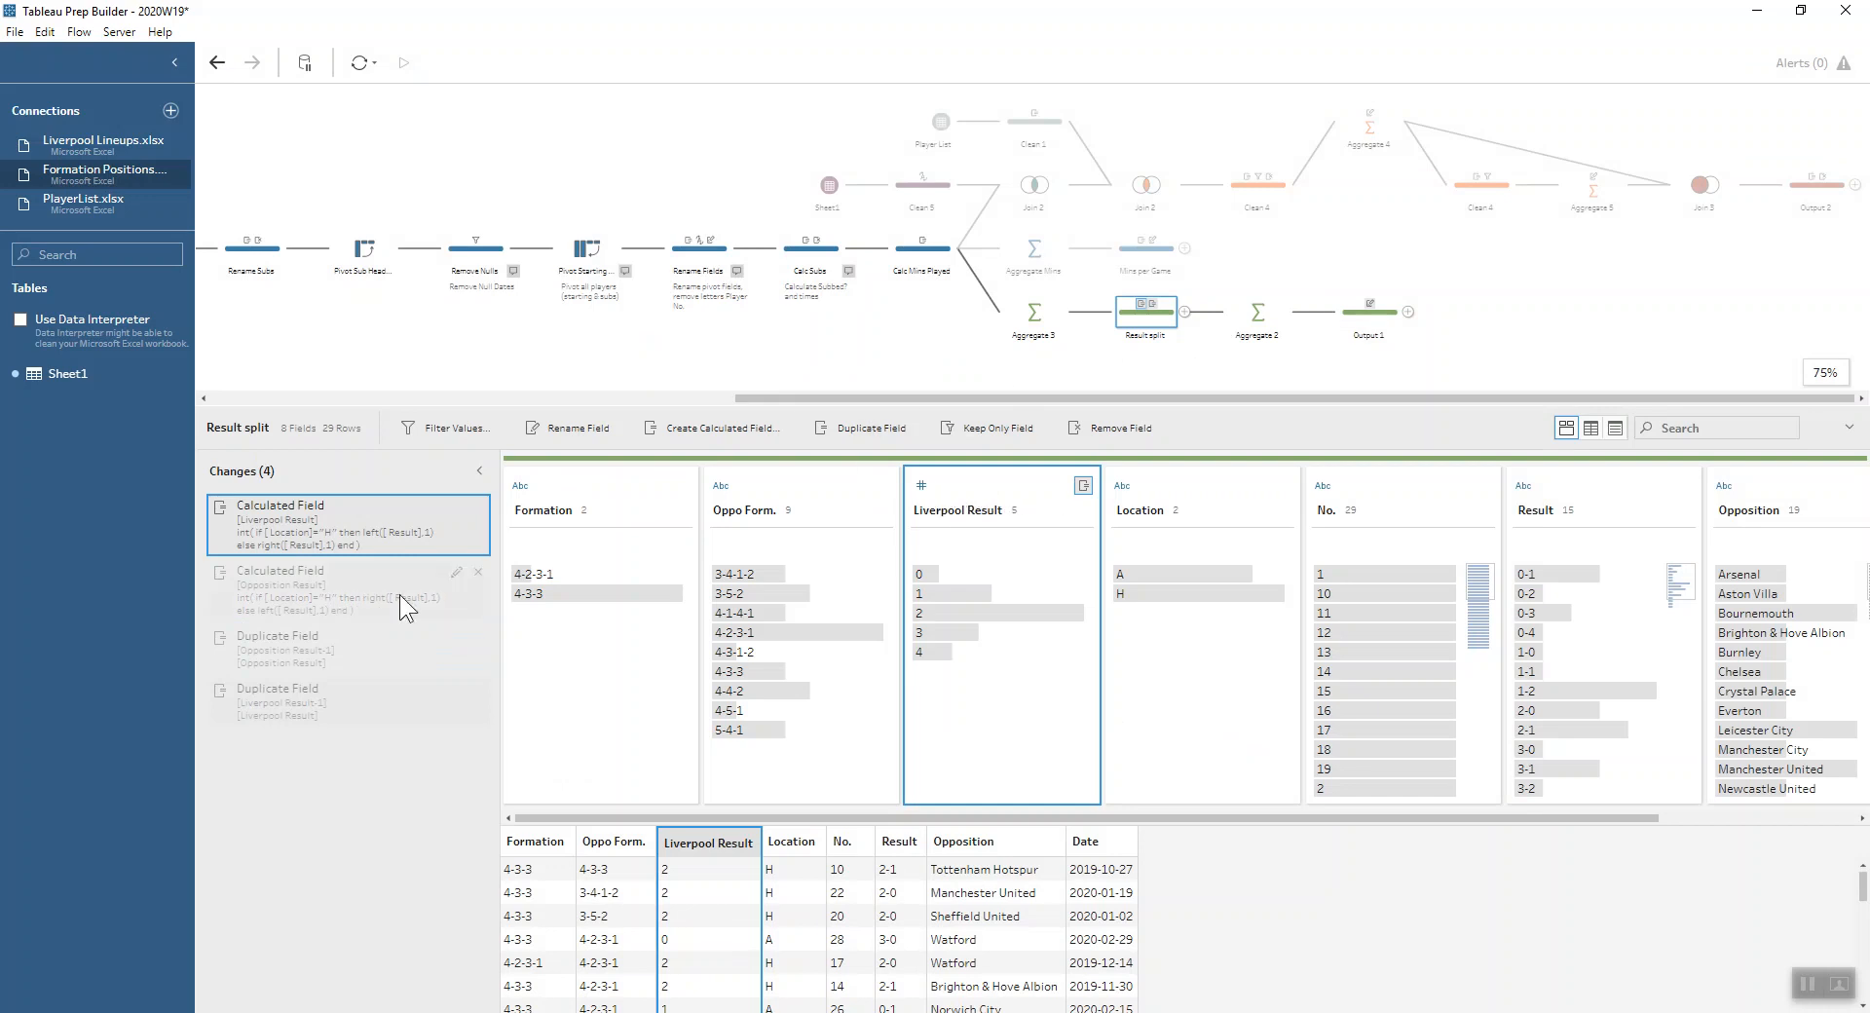
- Review the Opposition Result calculation and the two duplicated result fields in the Result split step
click(311, 599)
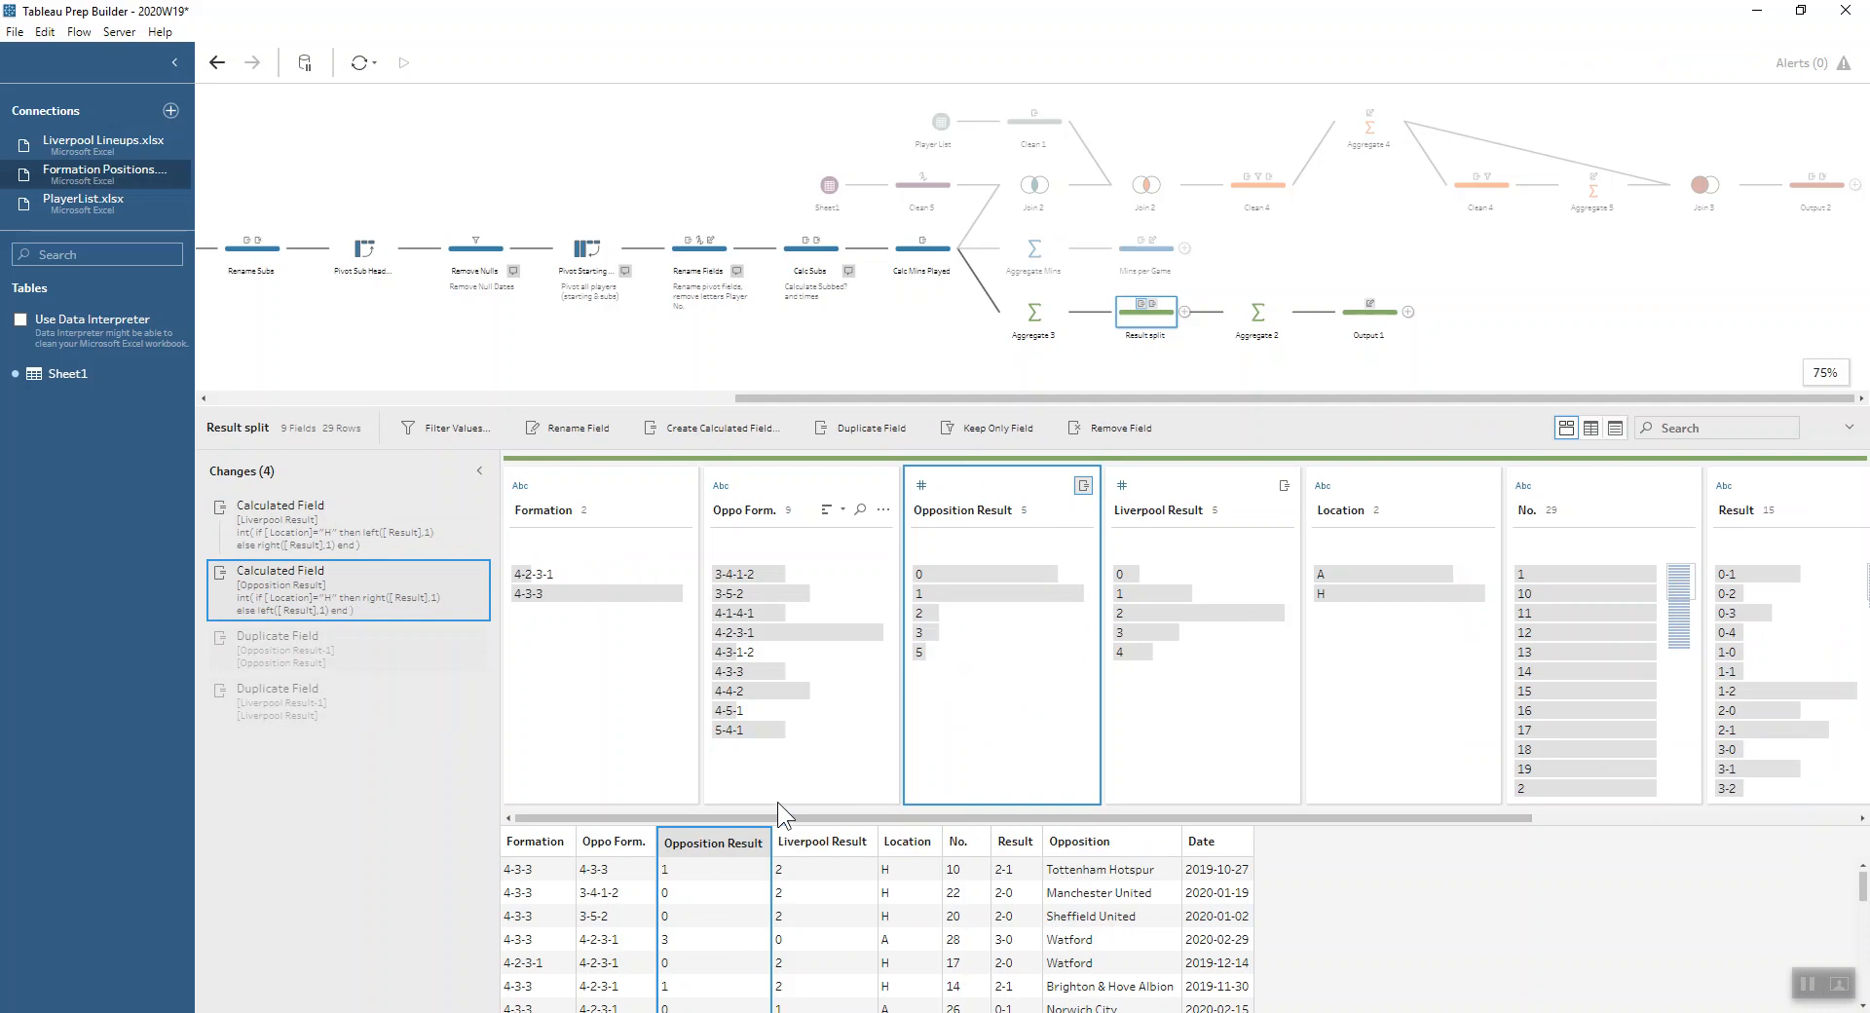
click(277, 645)
click(283, 708)
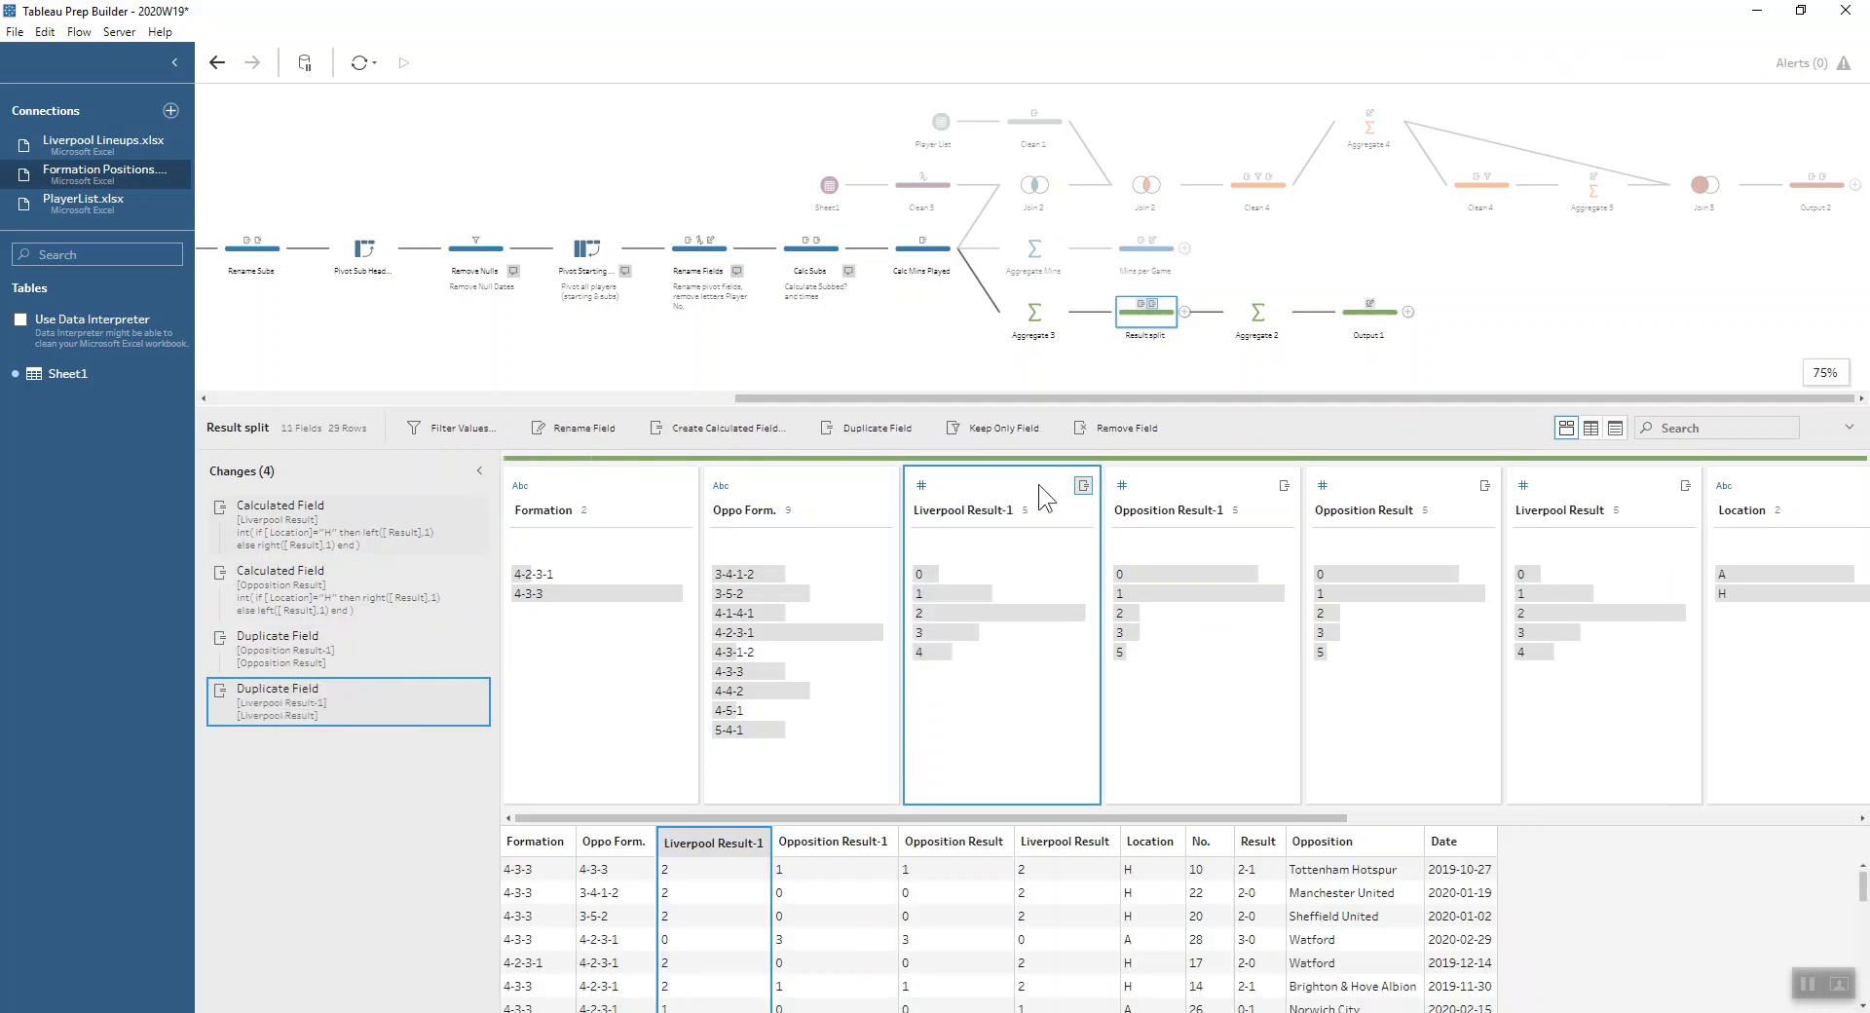
- Review the grouped and aggregated fields in Aggregate 2 and the field renames in Output 1
click(1257, 314)
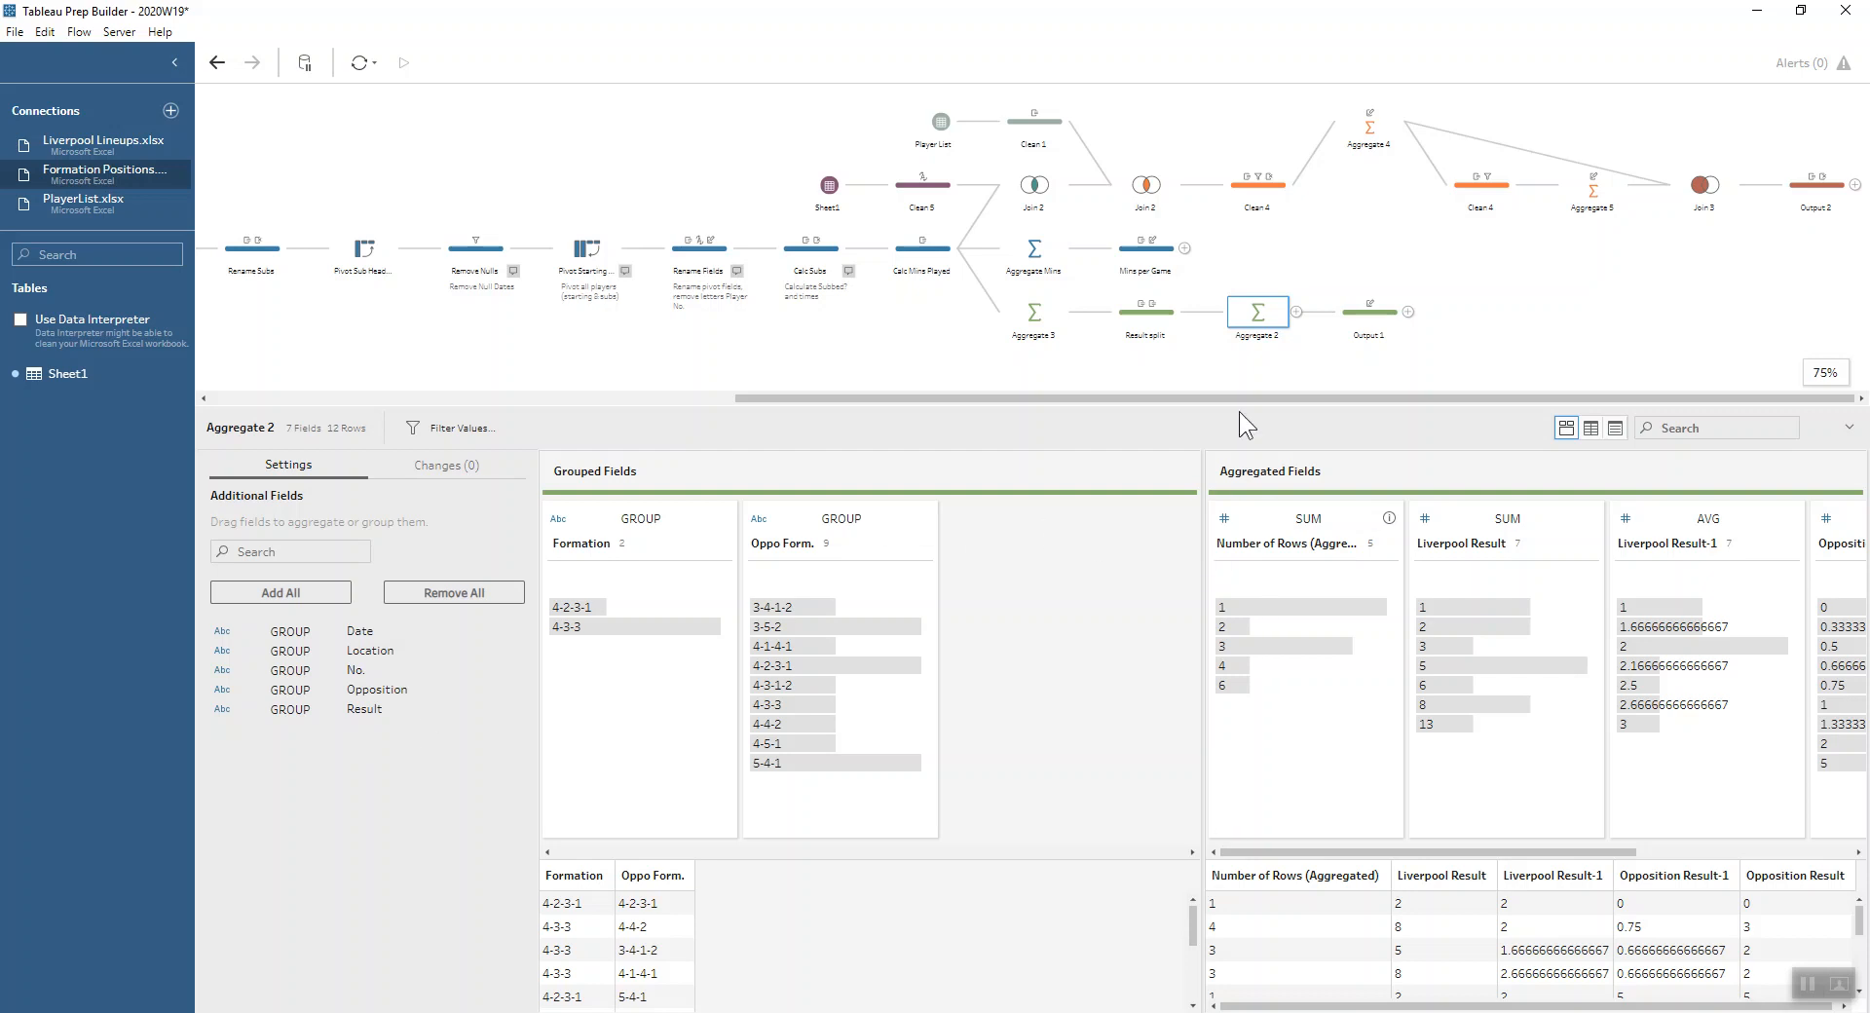
click(1358, 318)
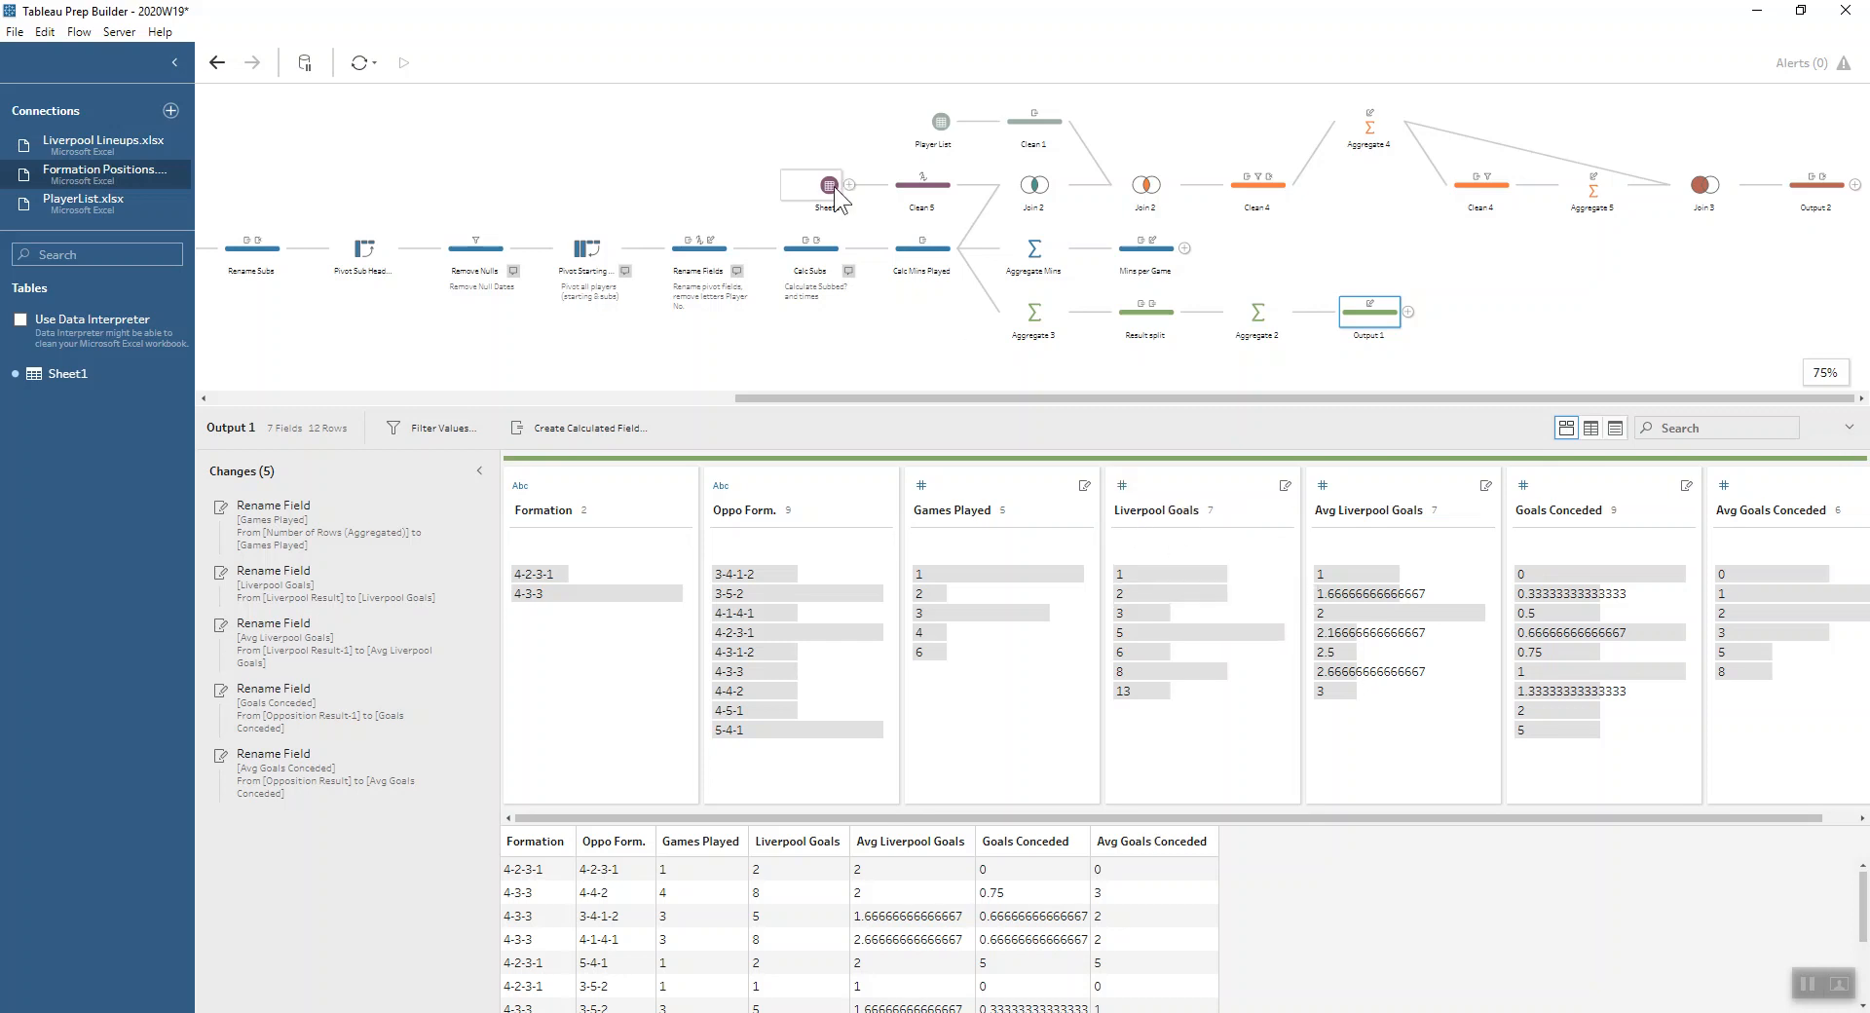
- Review the Player Position type change in Clean 5 and the clauses joining it to Calc Mins Played
click(909, 196)
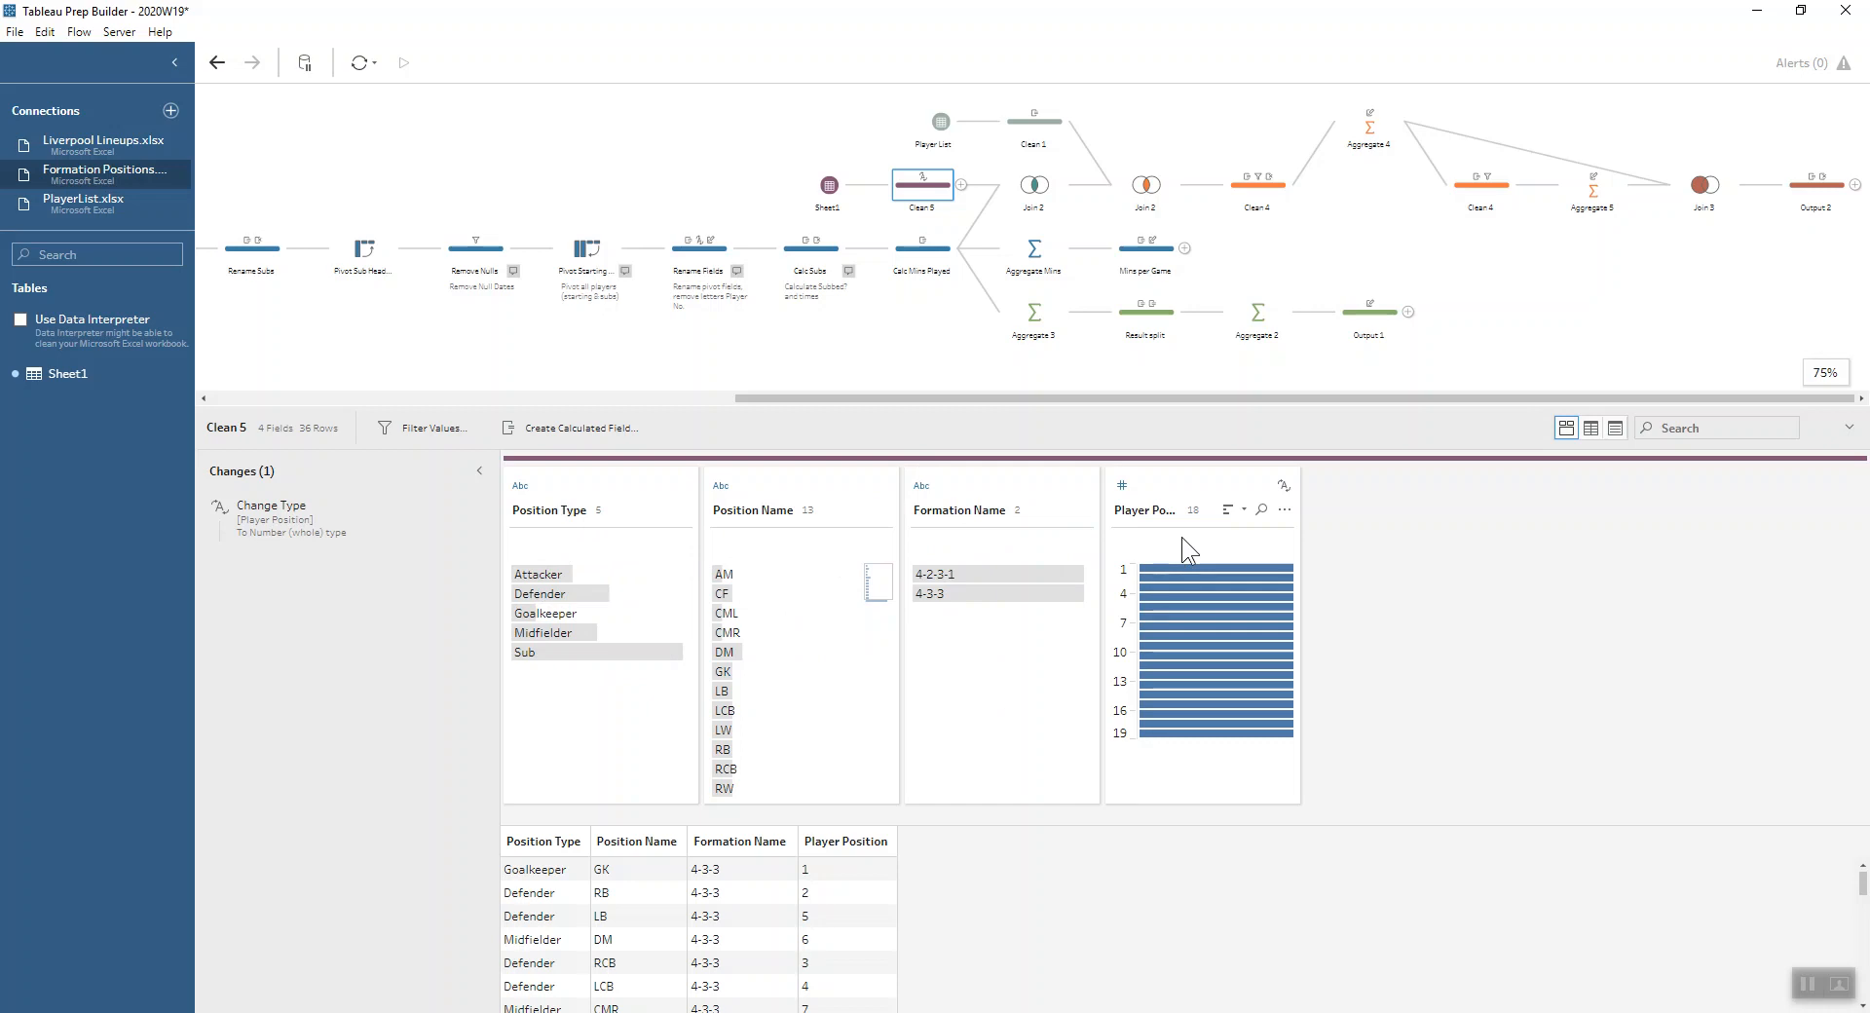
drag(902, 193, 1034, 194)
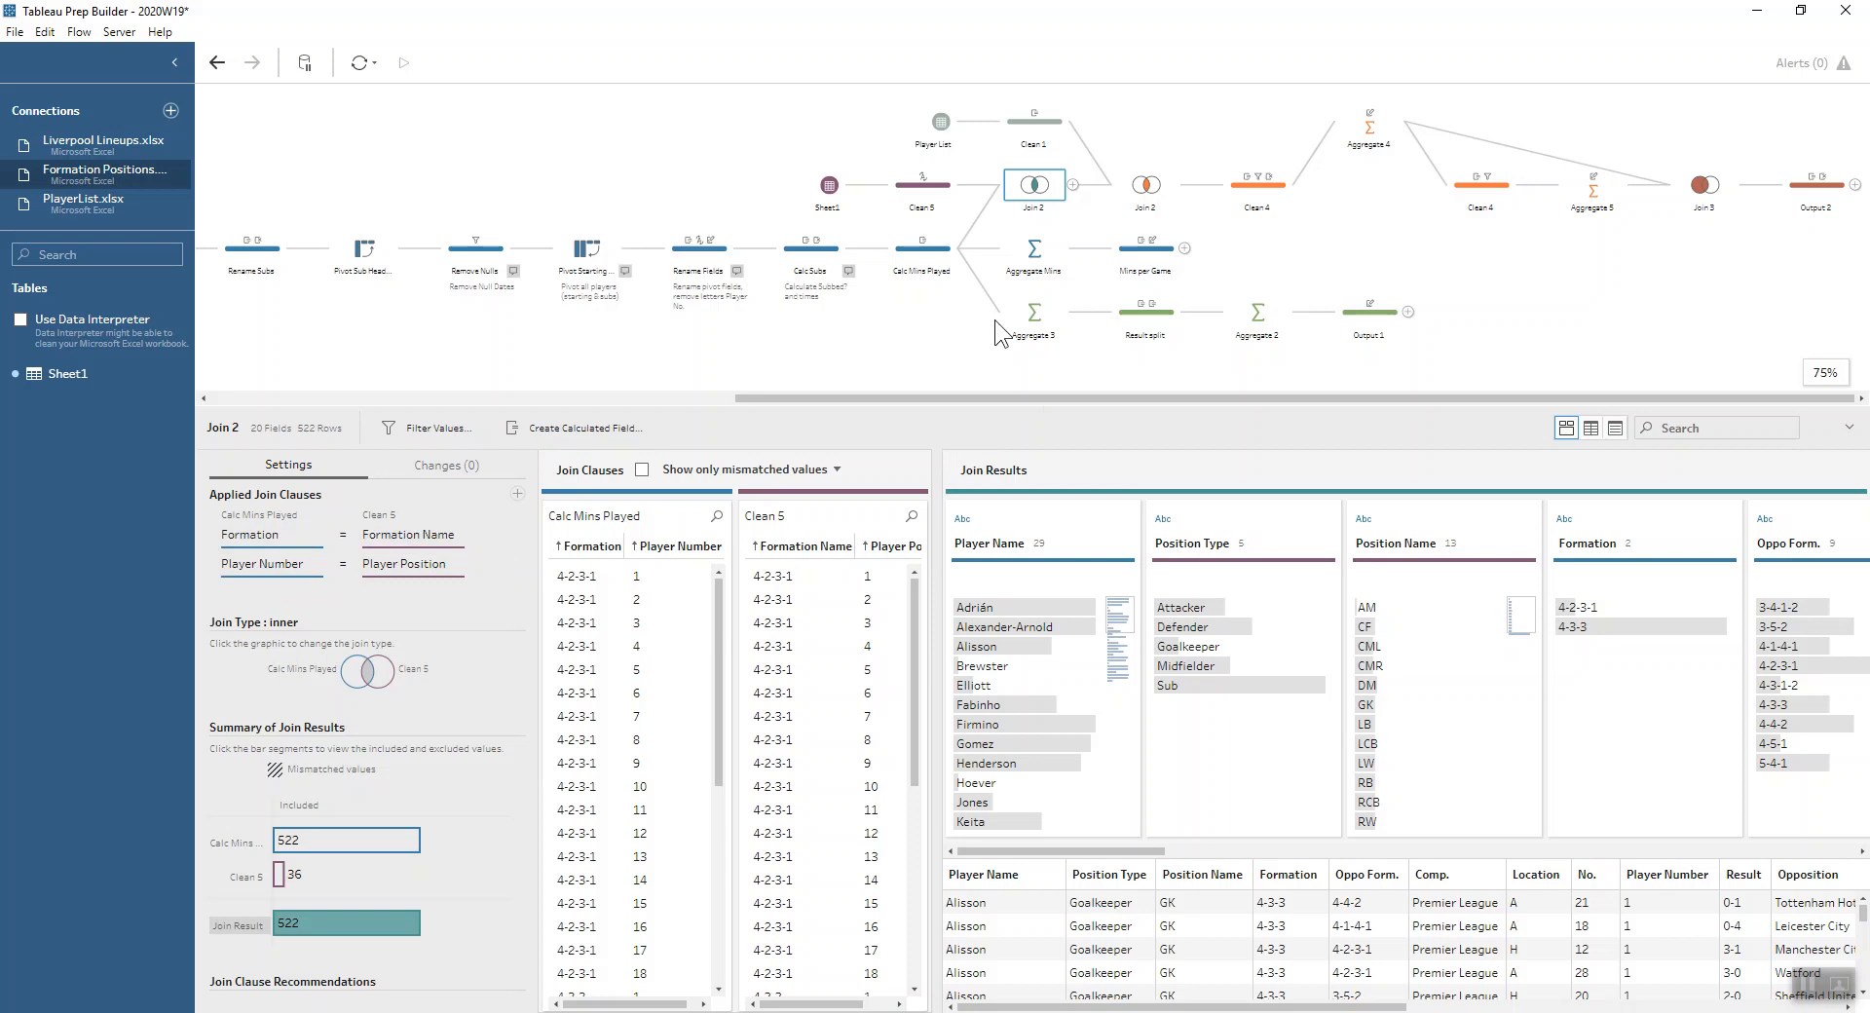
- Add a cleaning step after the Player List input to view the raw Player Name values
click(923, 127)
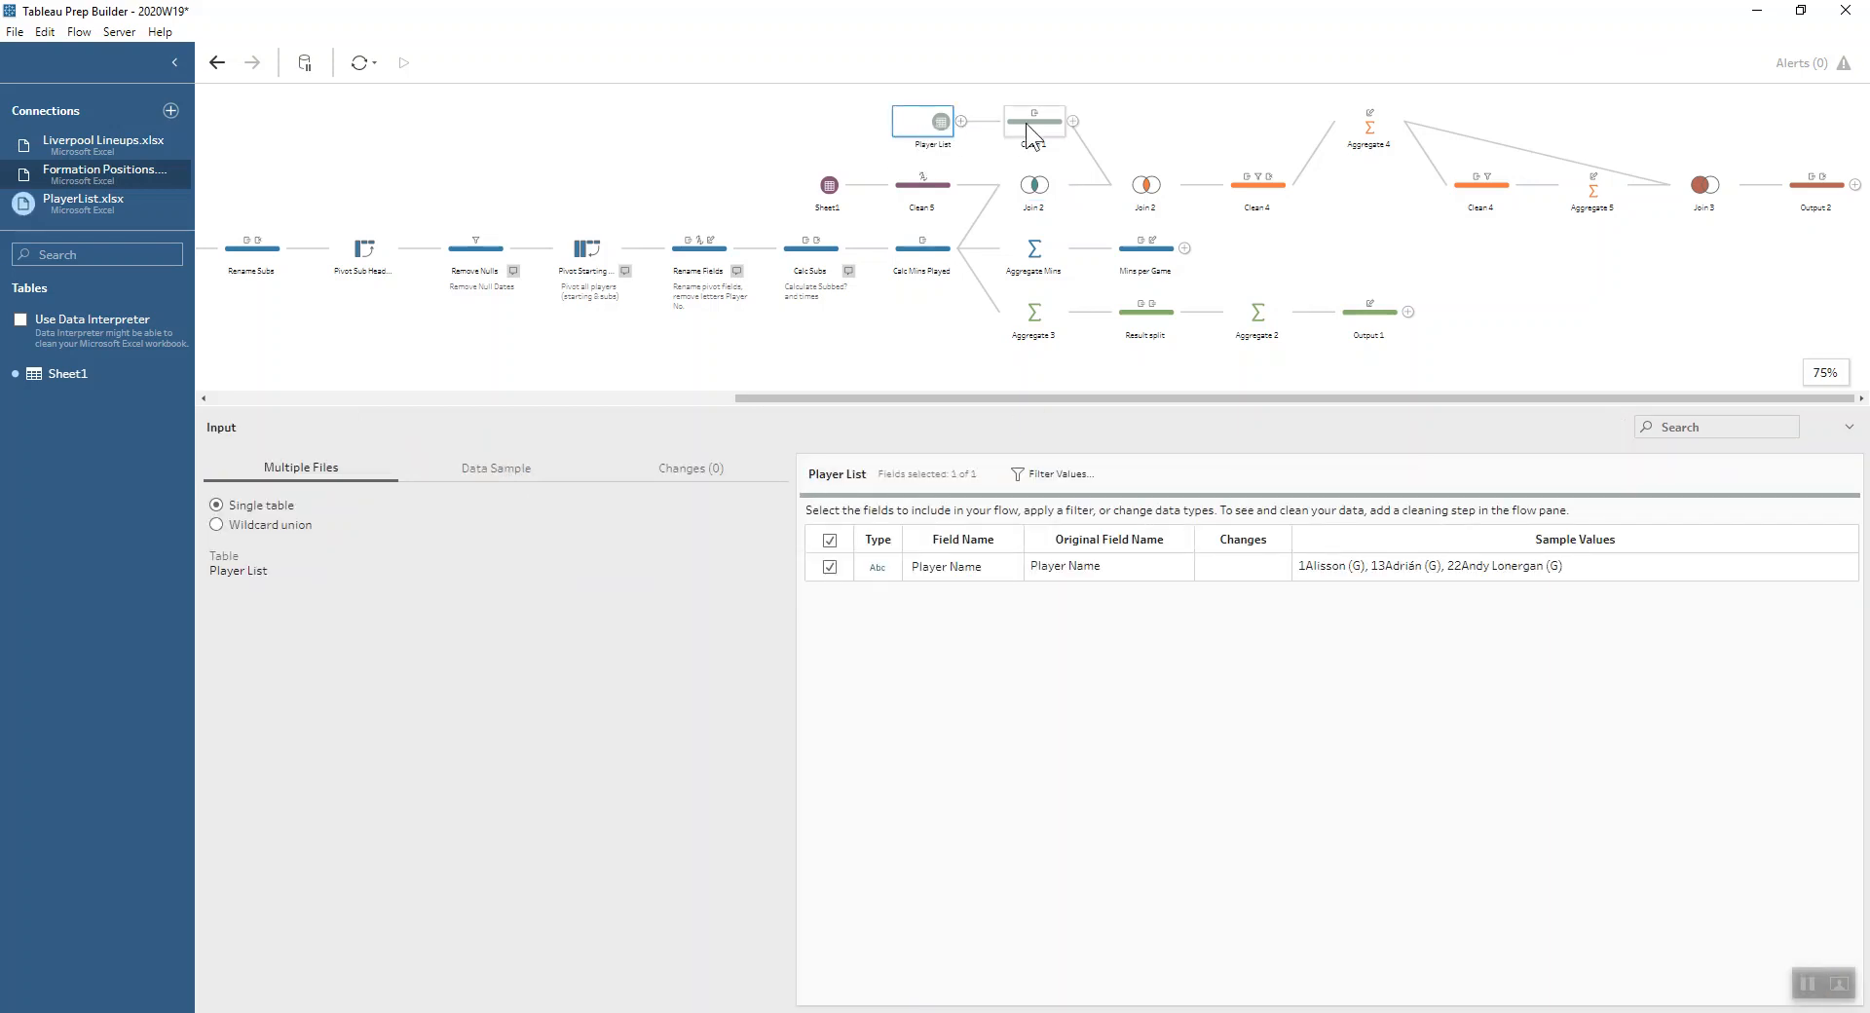
click(960, 121)
click(992, 161)
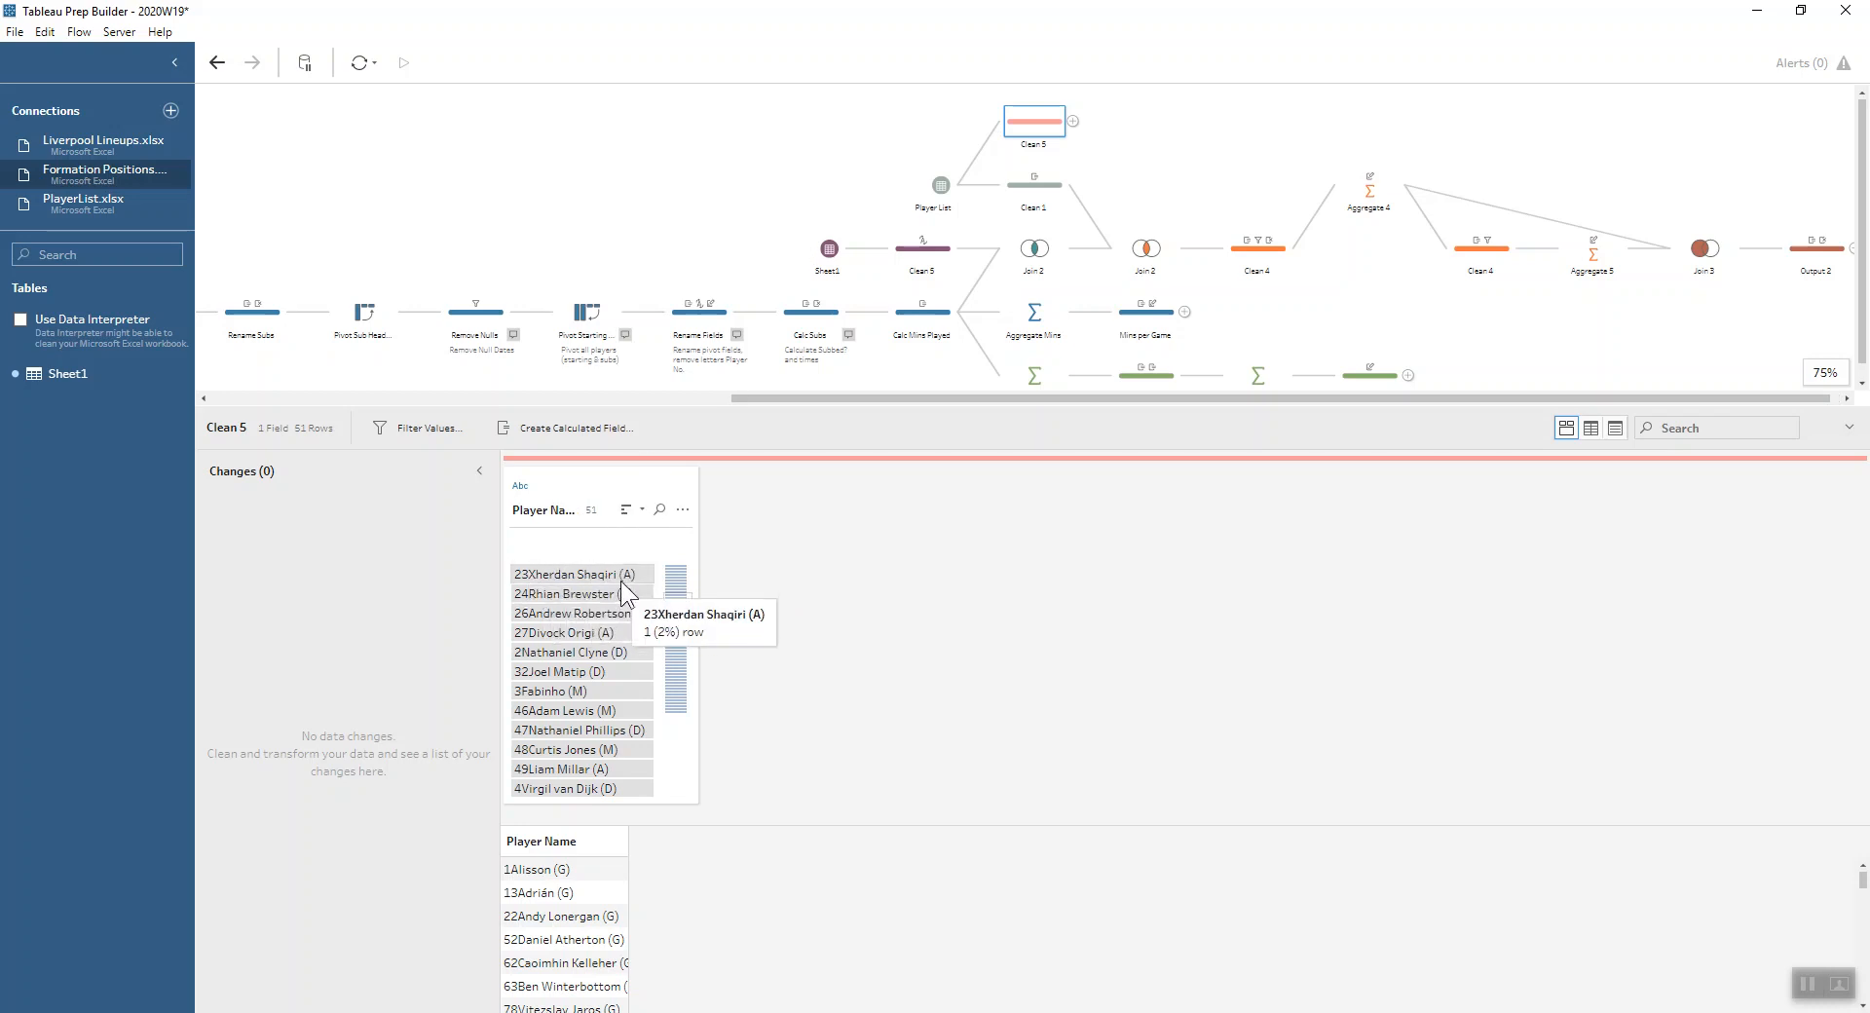
- Examine each part of the Preferred Position REGEXP_EXTRACT pattern in Clean 1, alongside the raw Player Name values
drag(1017, 142, 1043, 187)
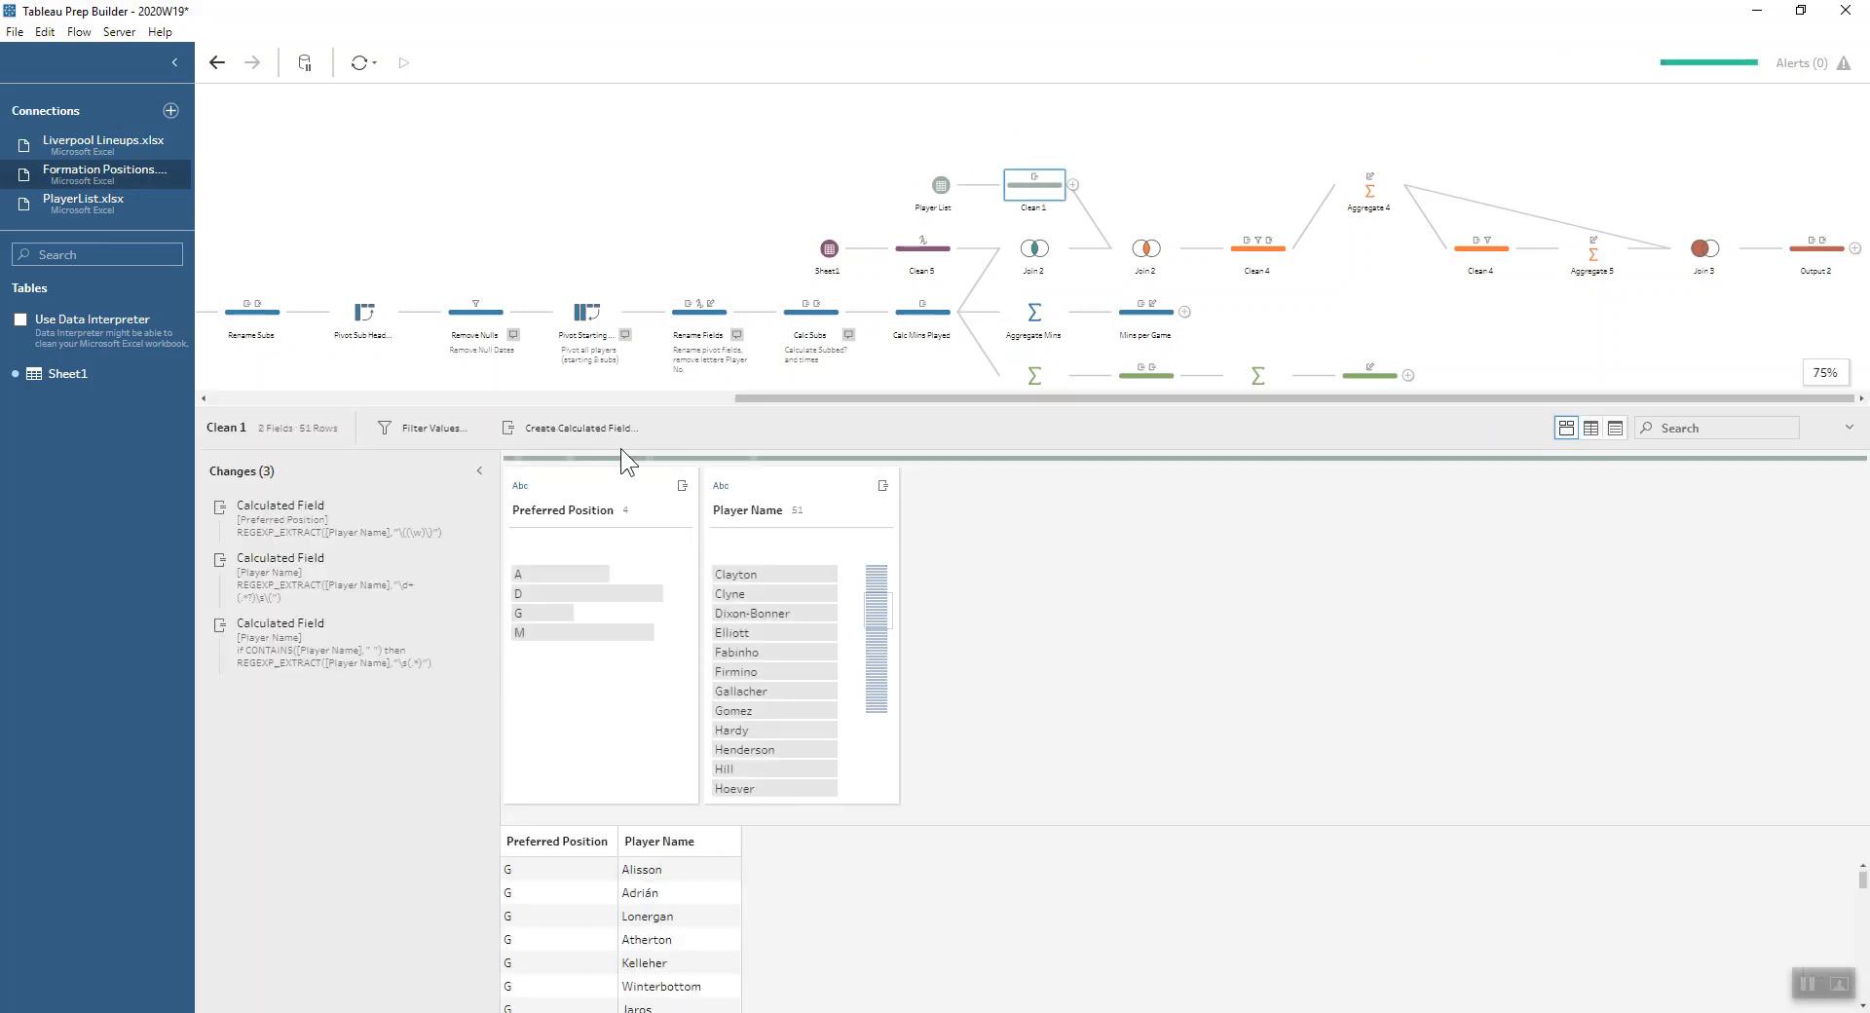
double_click(315, 516)
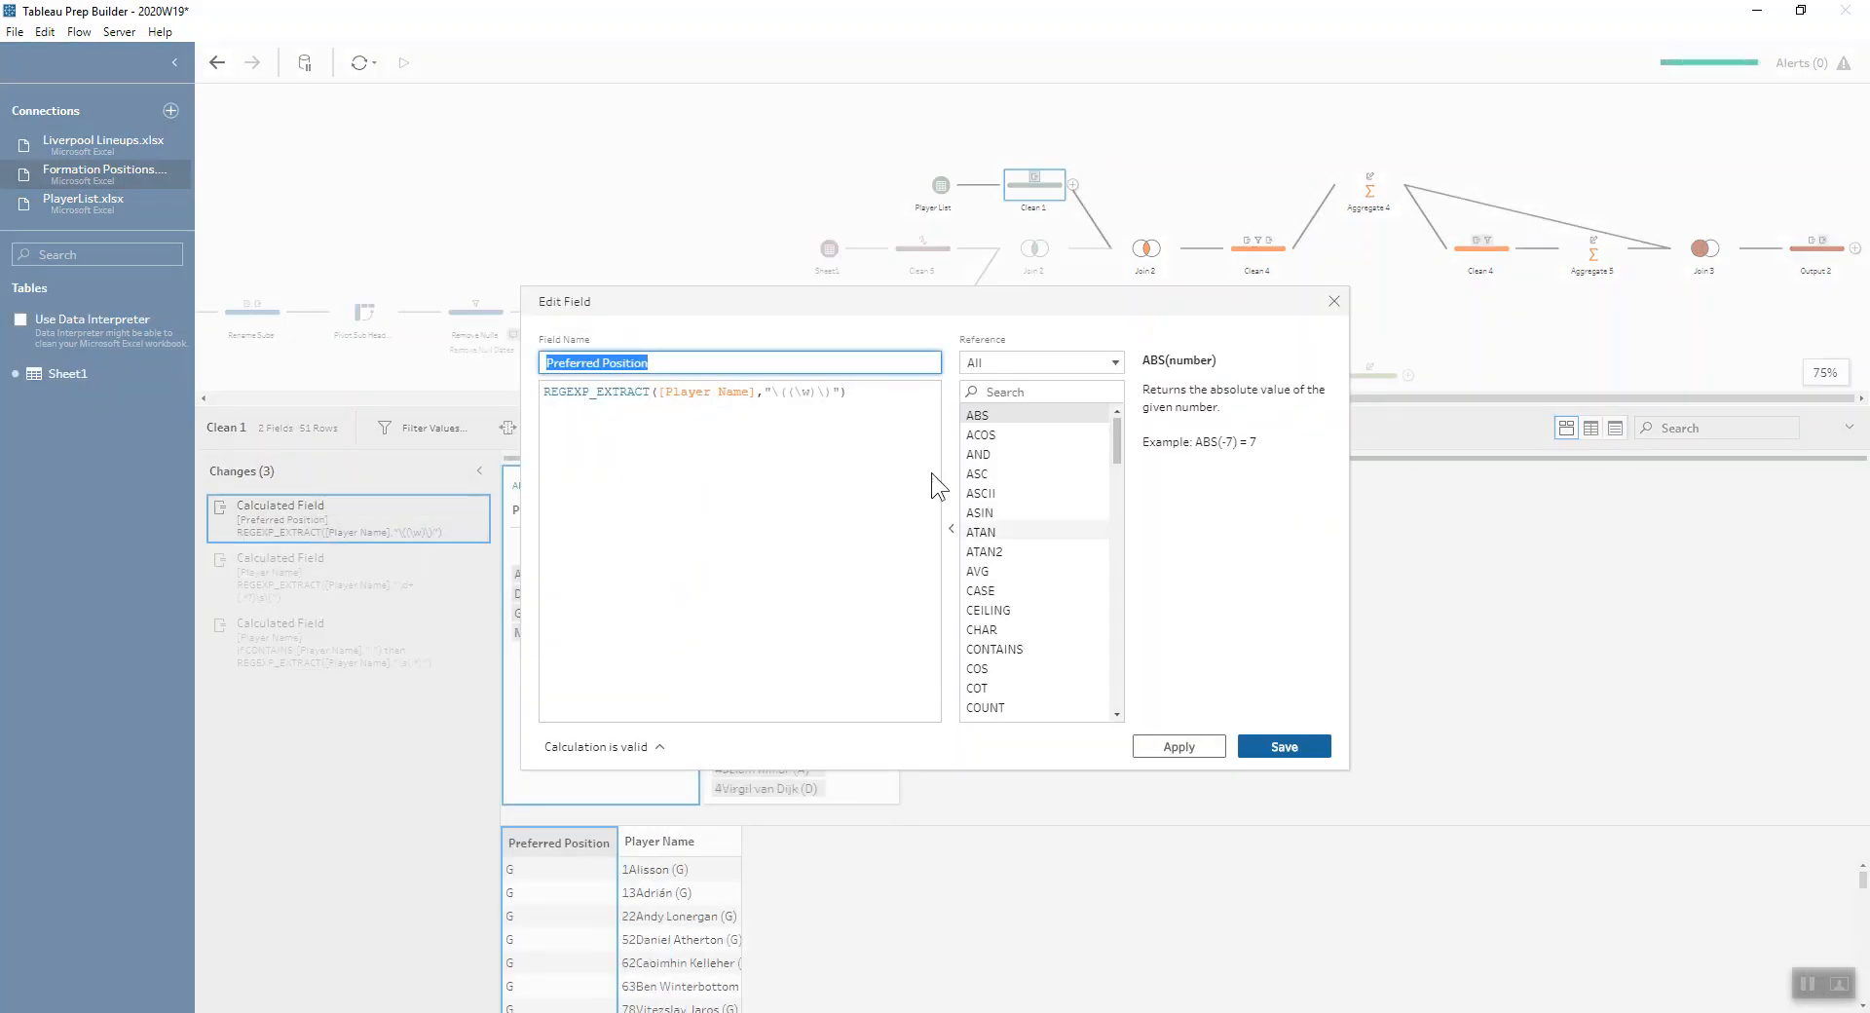
drag(747, 309, 1150, 253)
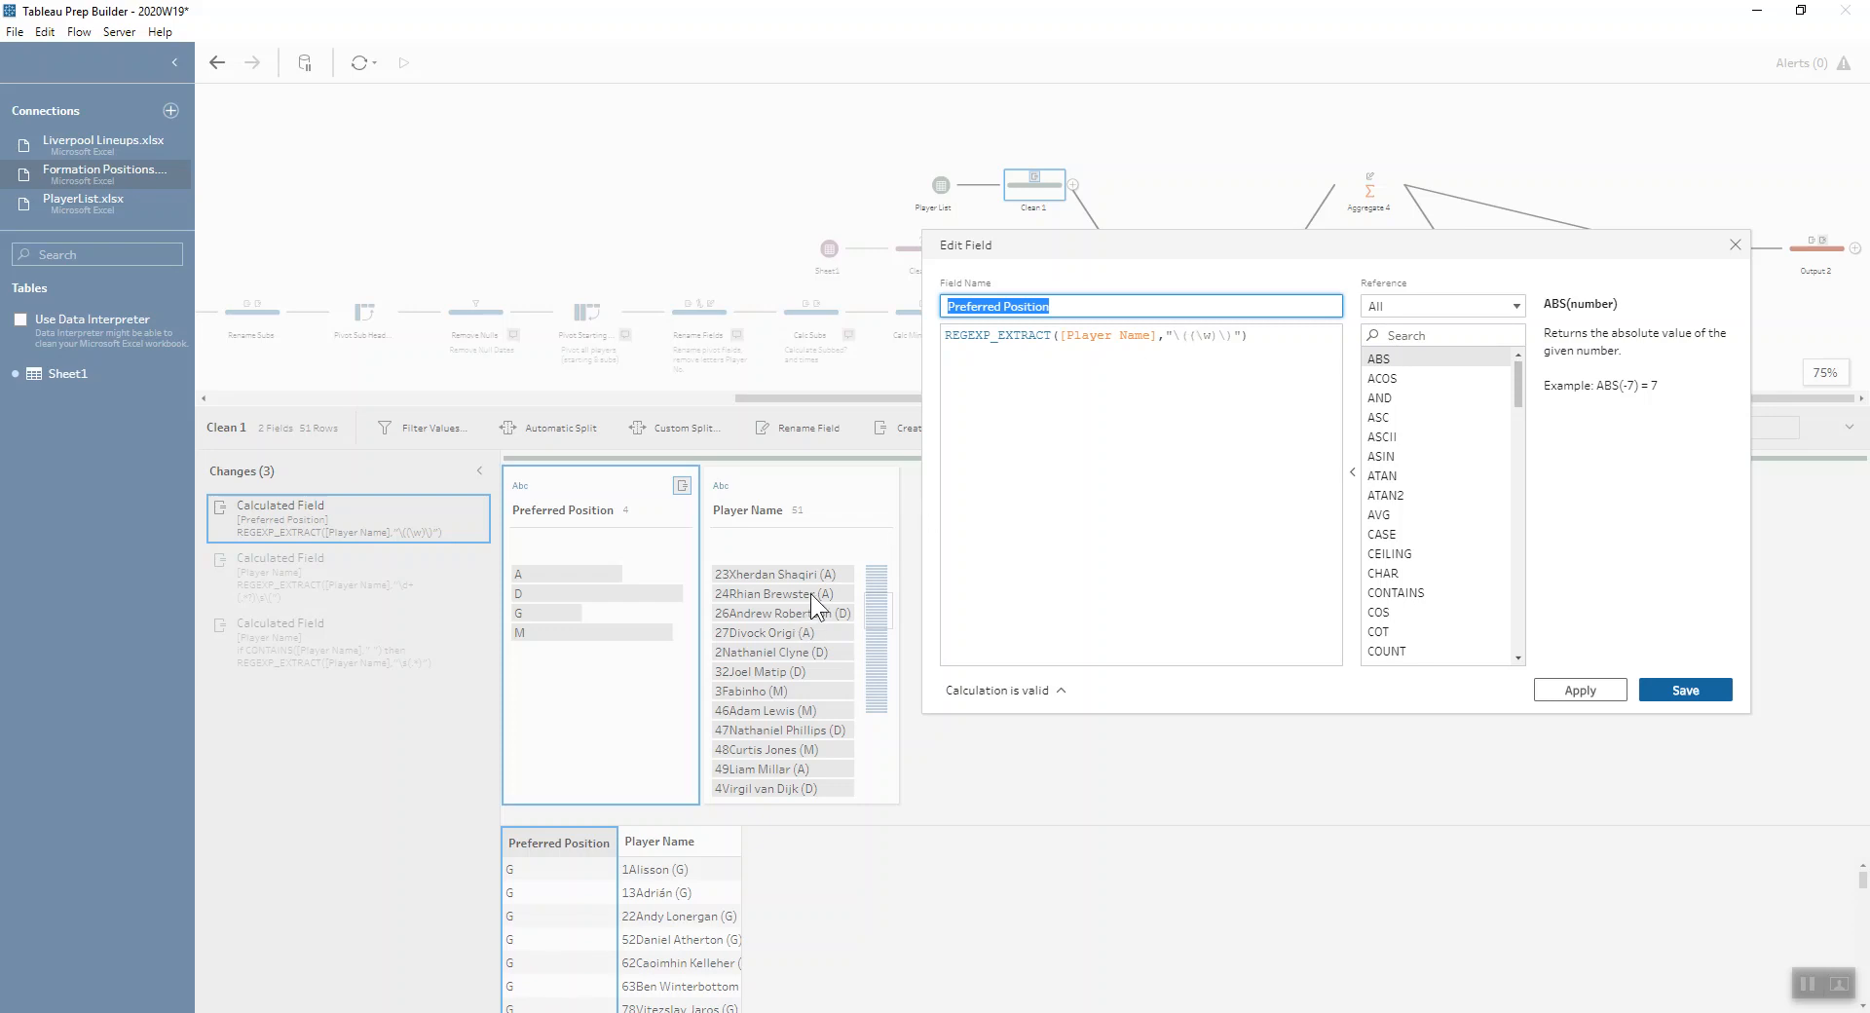
drag(1172, 335, 1187, 339)
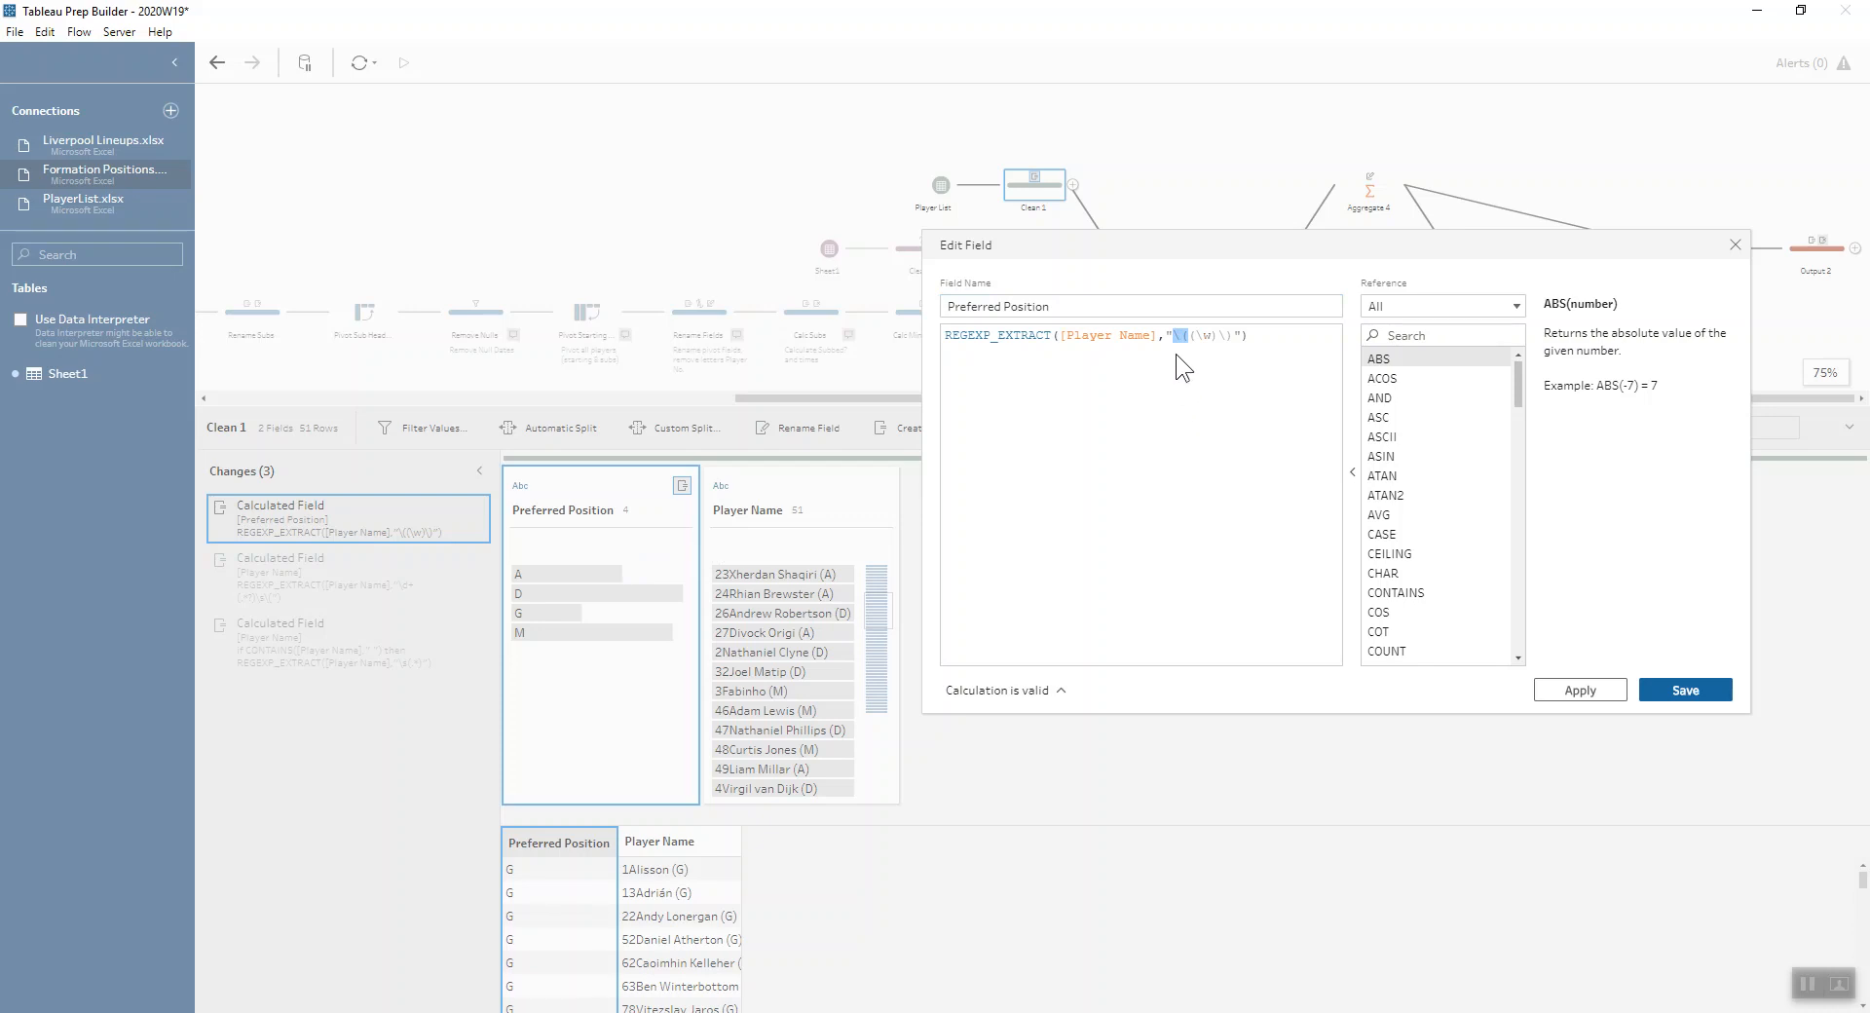
drag(1189, 336, 1218, 339)
drag(1219, 336, 1234, 335)
click(1735, 244)
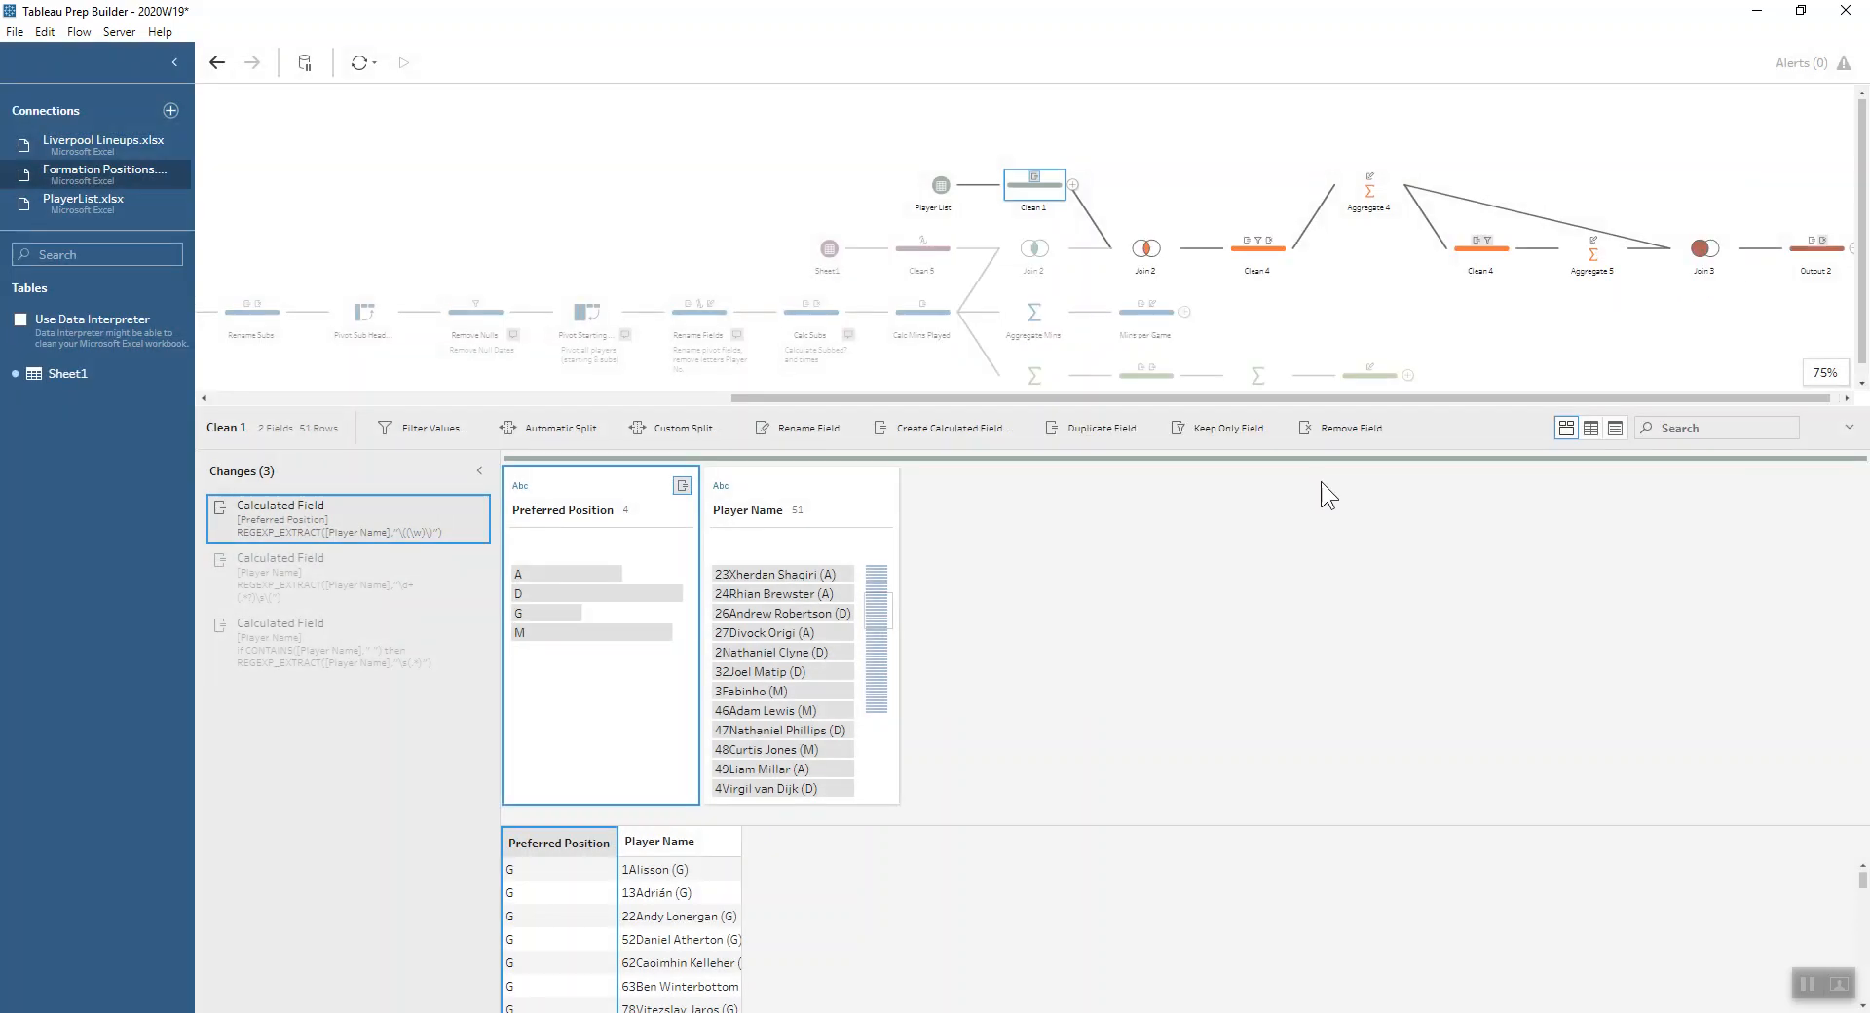
- Examine each part of the first Player Name REGEXP_EXTRACT calculation in Clean 1, alongside the resulting values
double_click(300, 592)
drag(915, 304, 1345, 273)
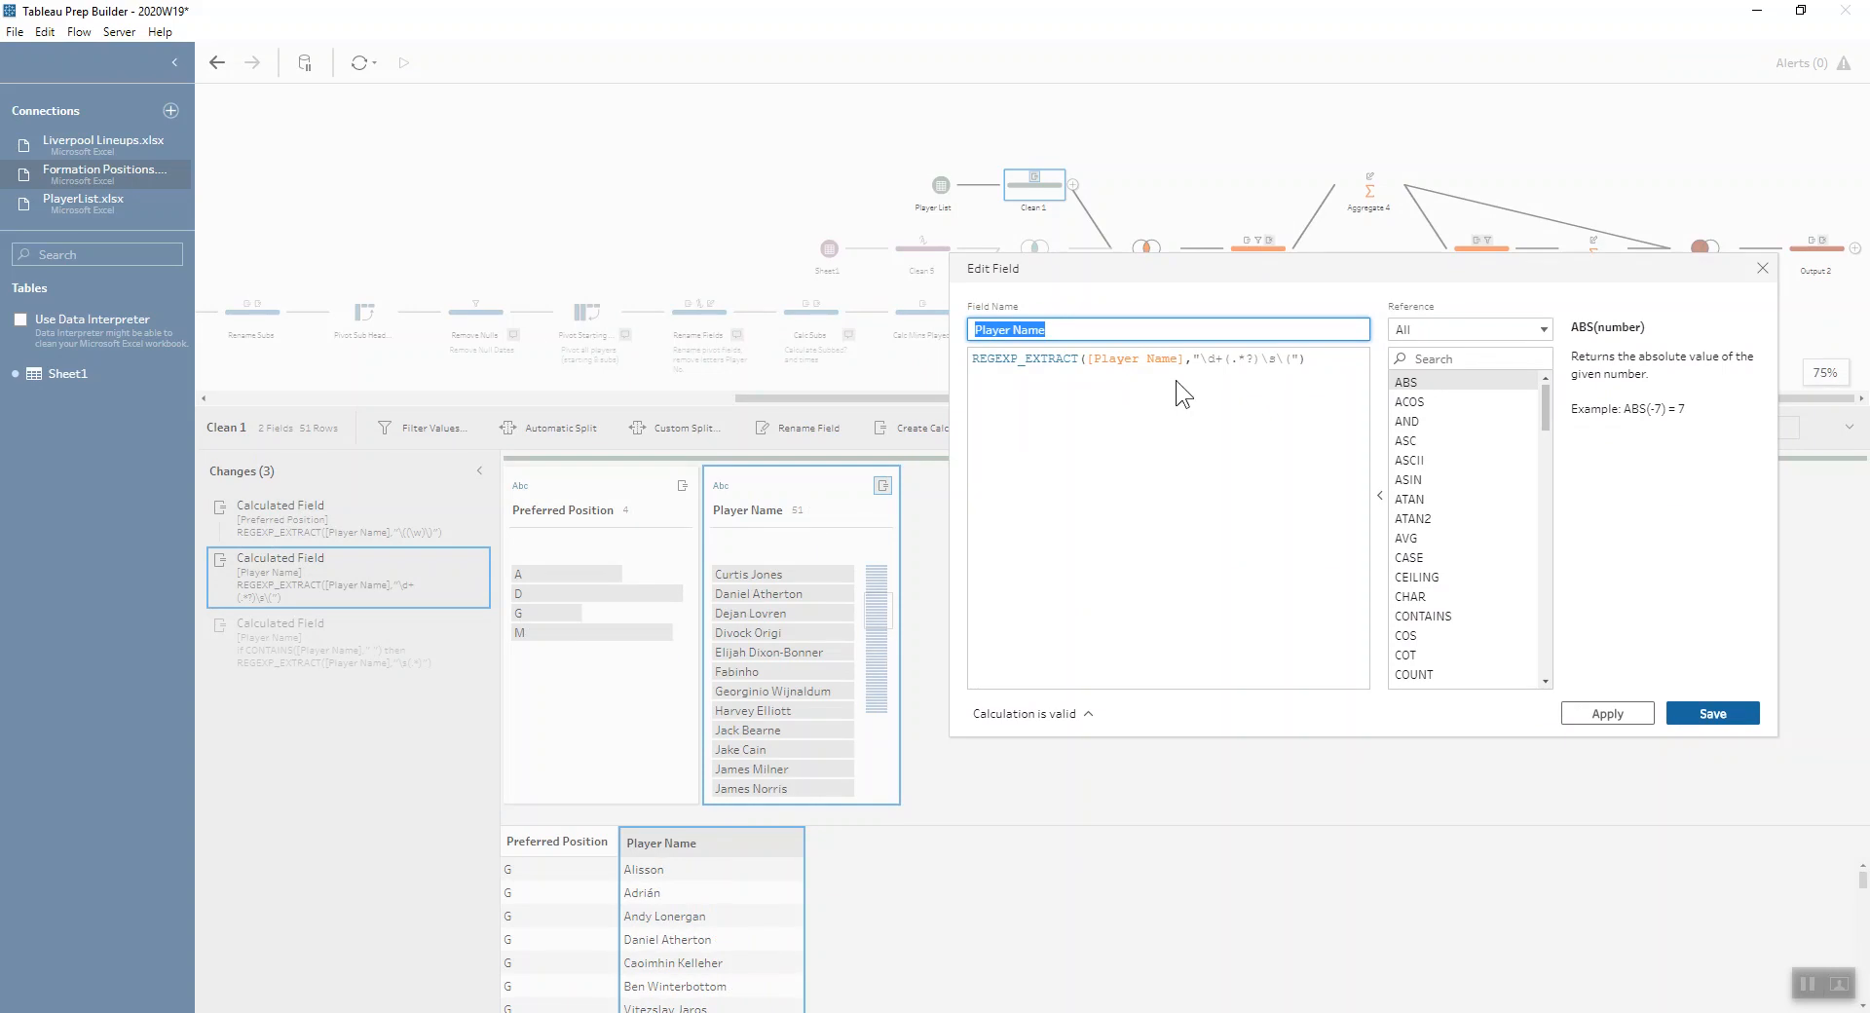
drag(1199, 360, 1226, 361)
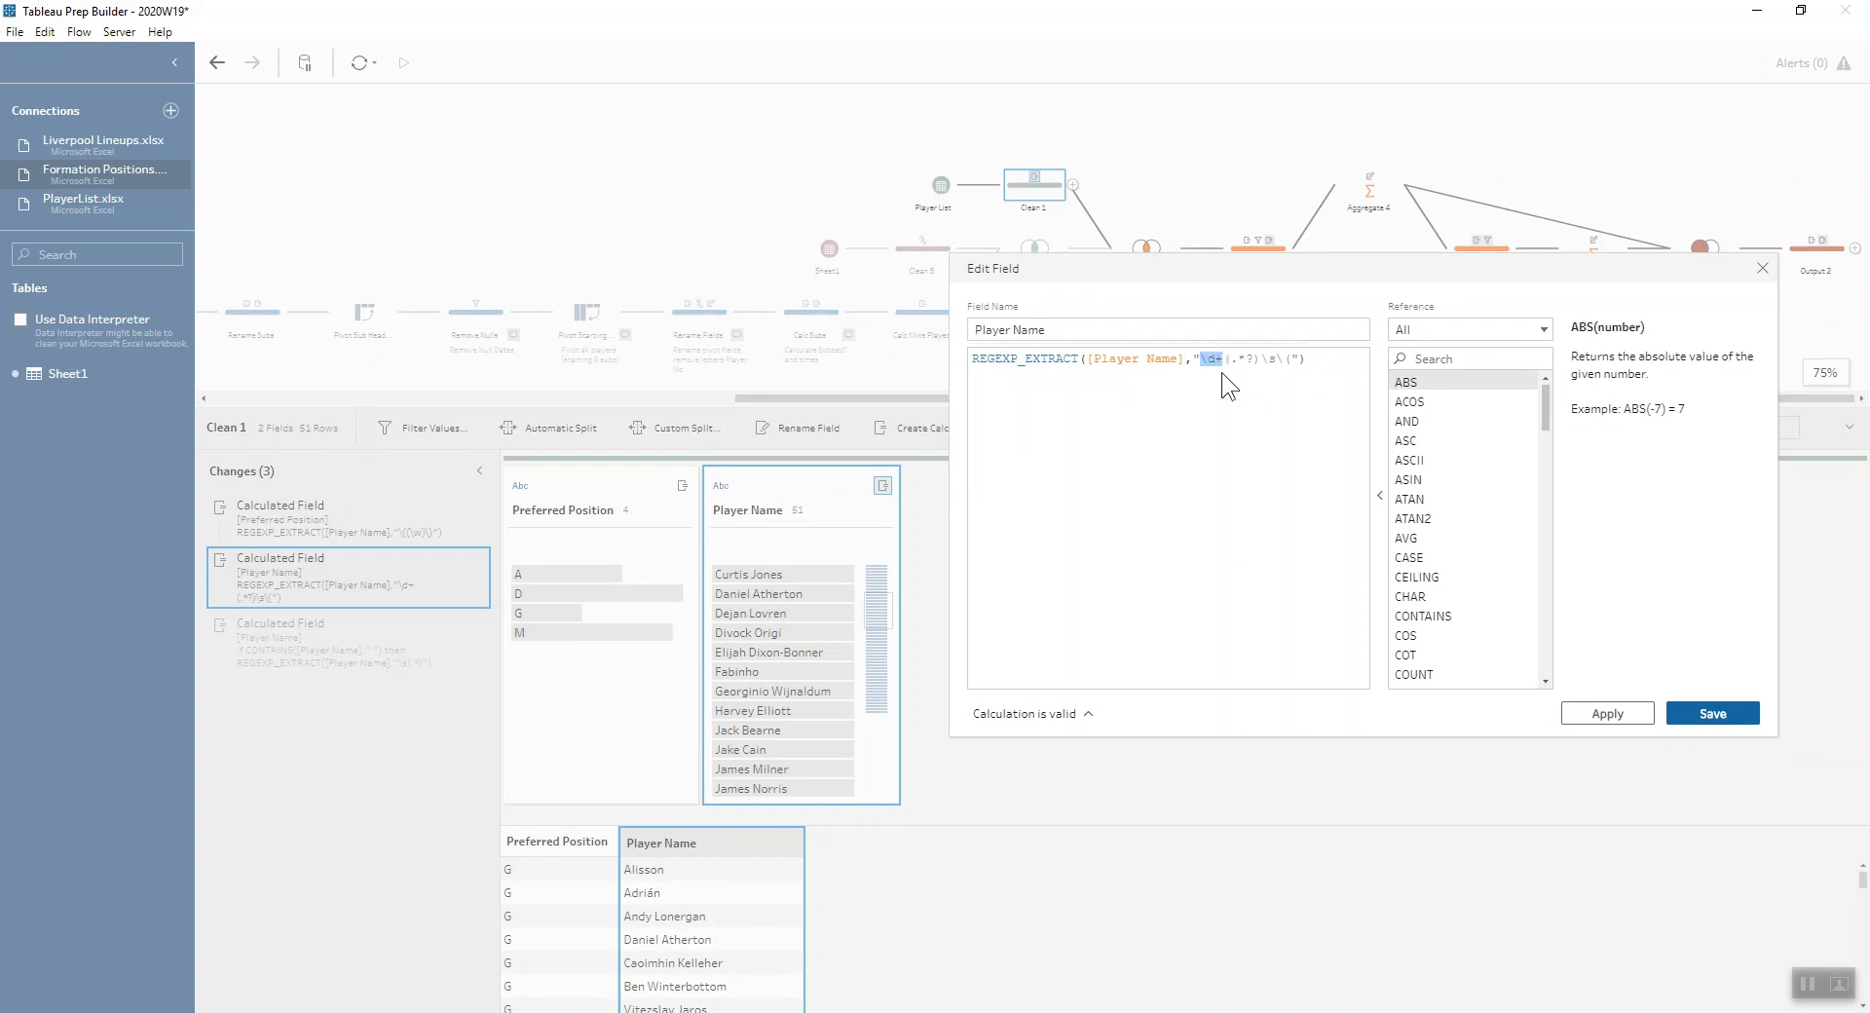
drag(1223, 359, 1258, 357)
click(1763, 268)
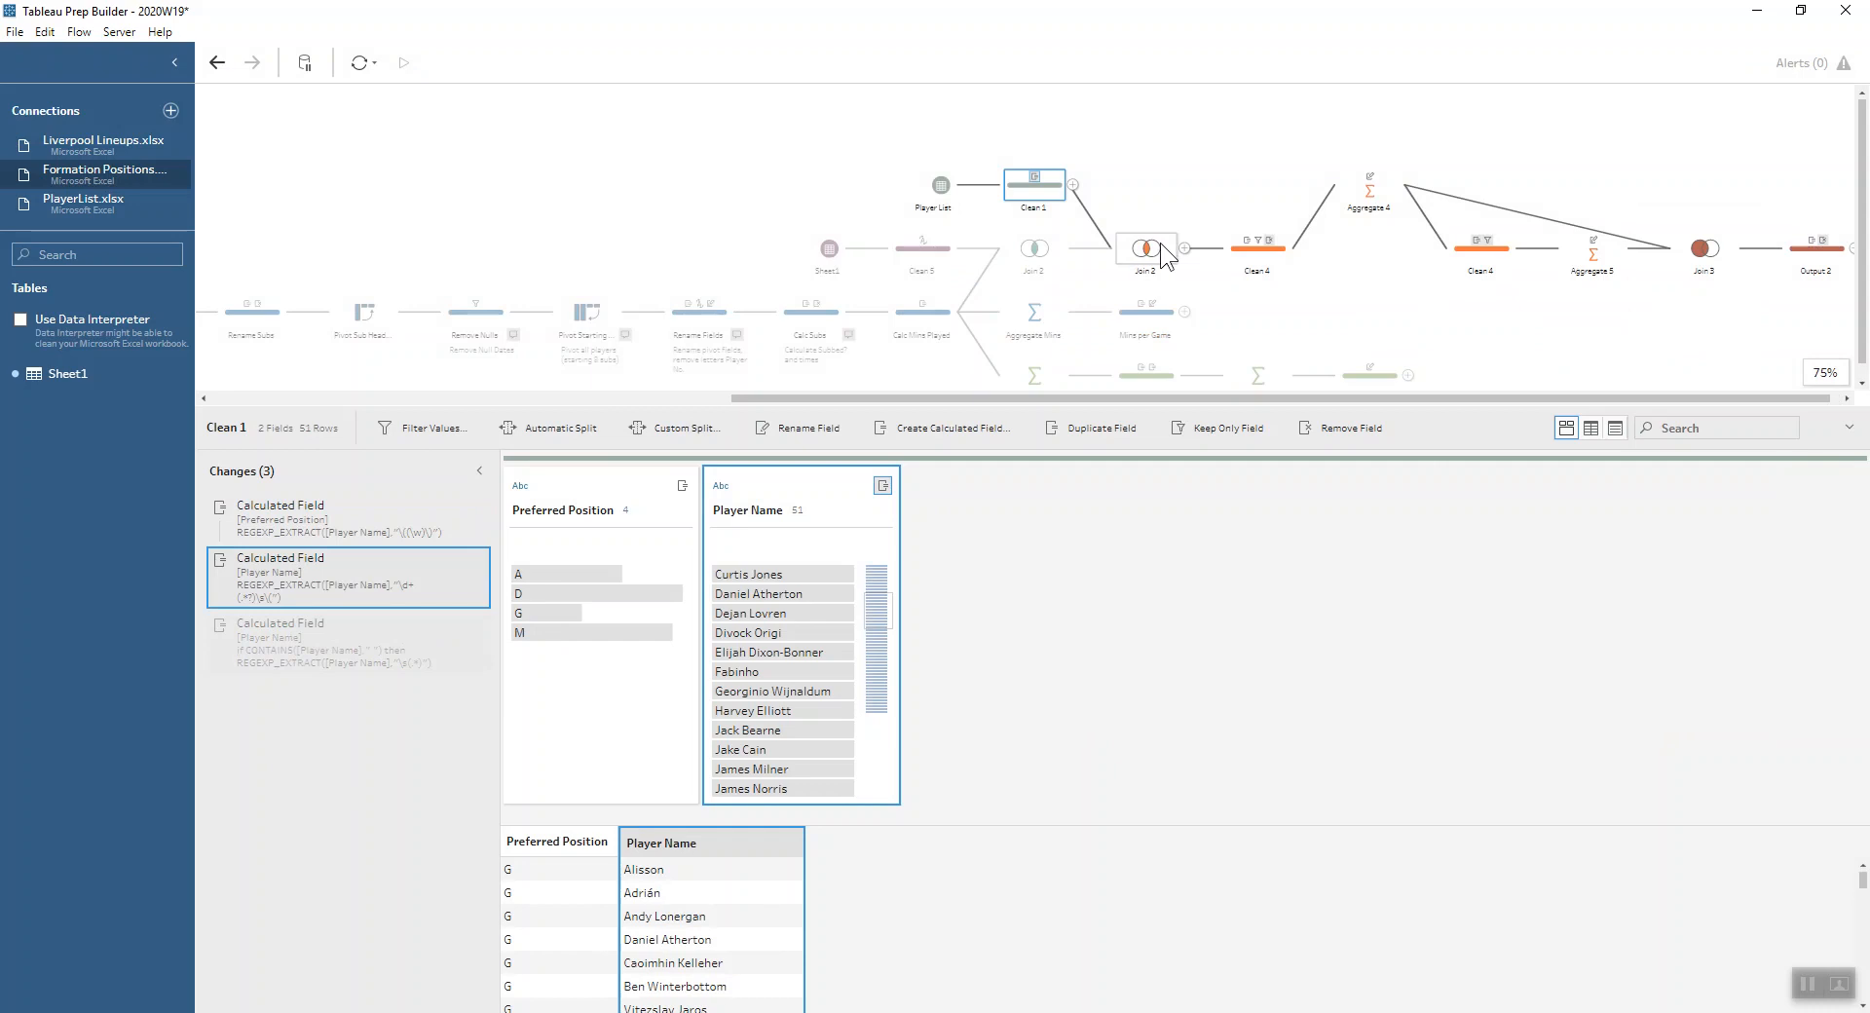
- Check the Player Name format in the results of the join between Calc Mins Played and Clean 5
click(1042, 245)
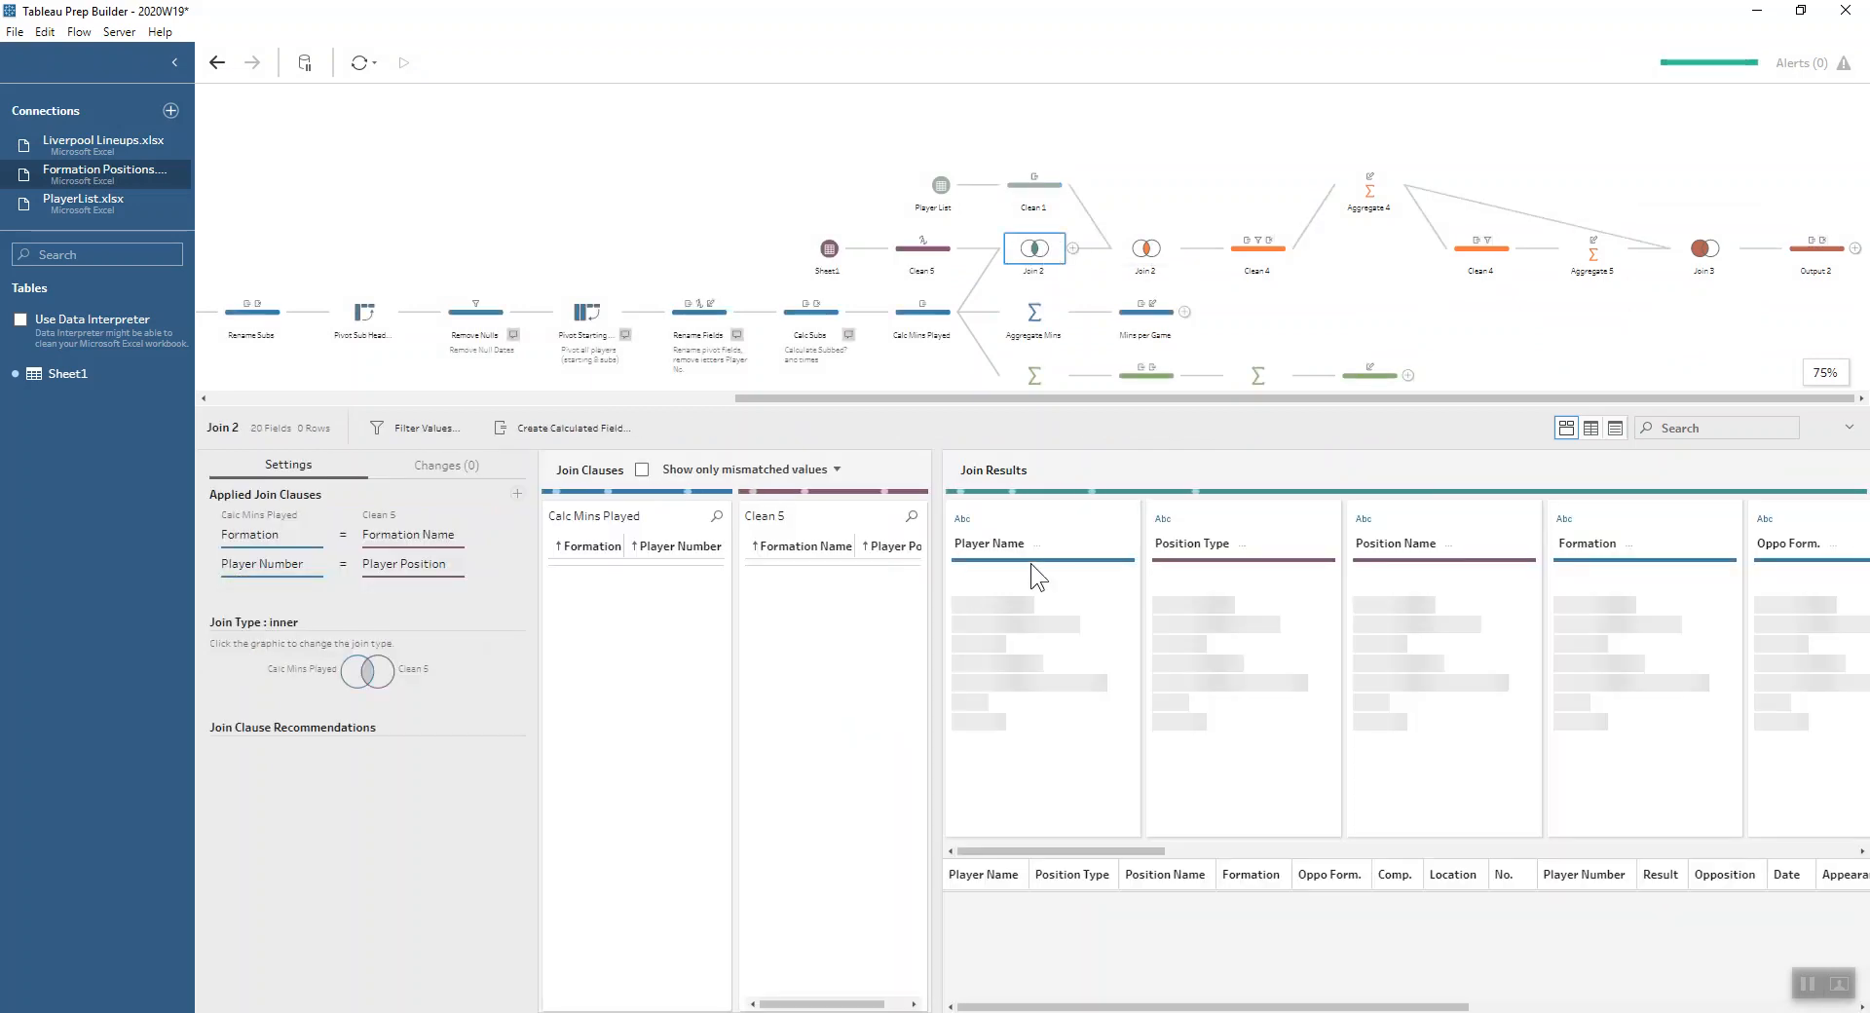
mouse_move(1016, 629)
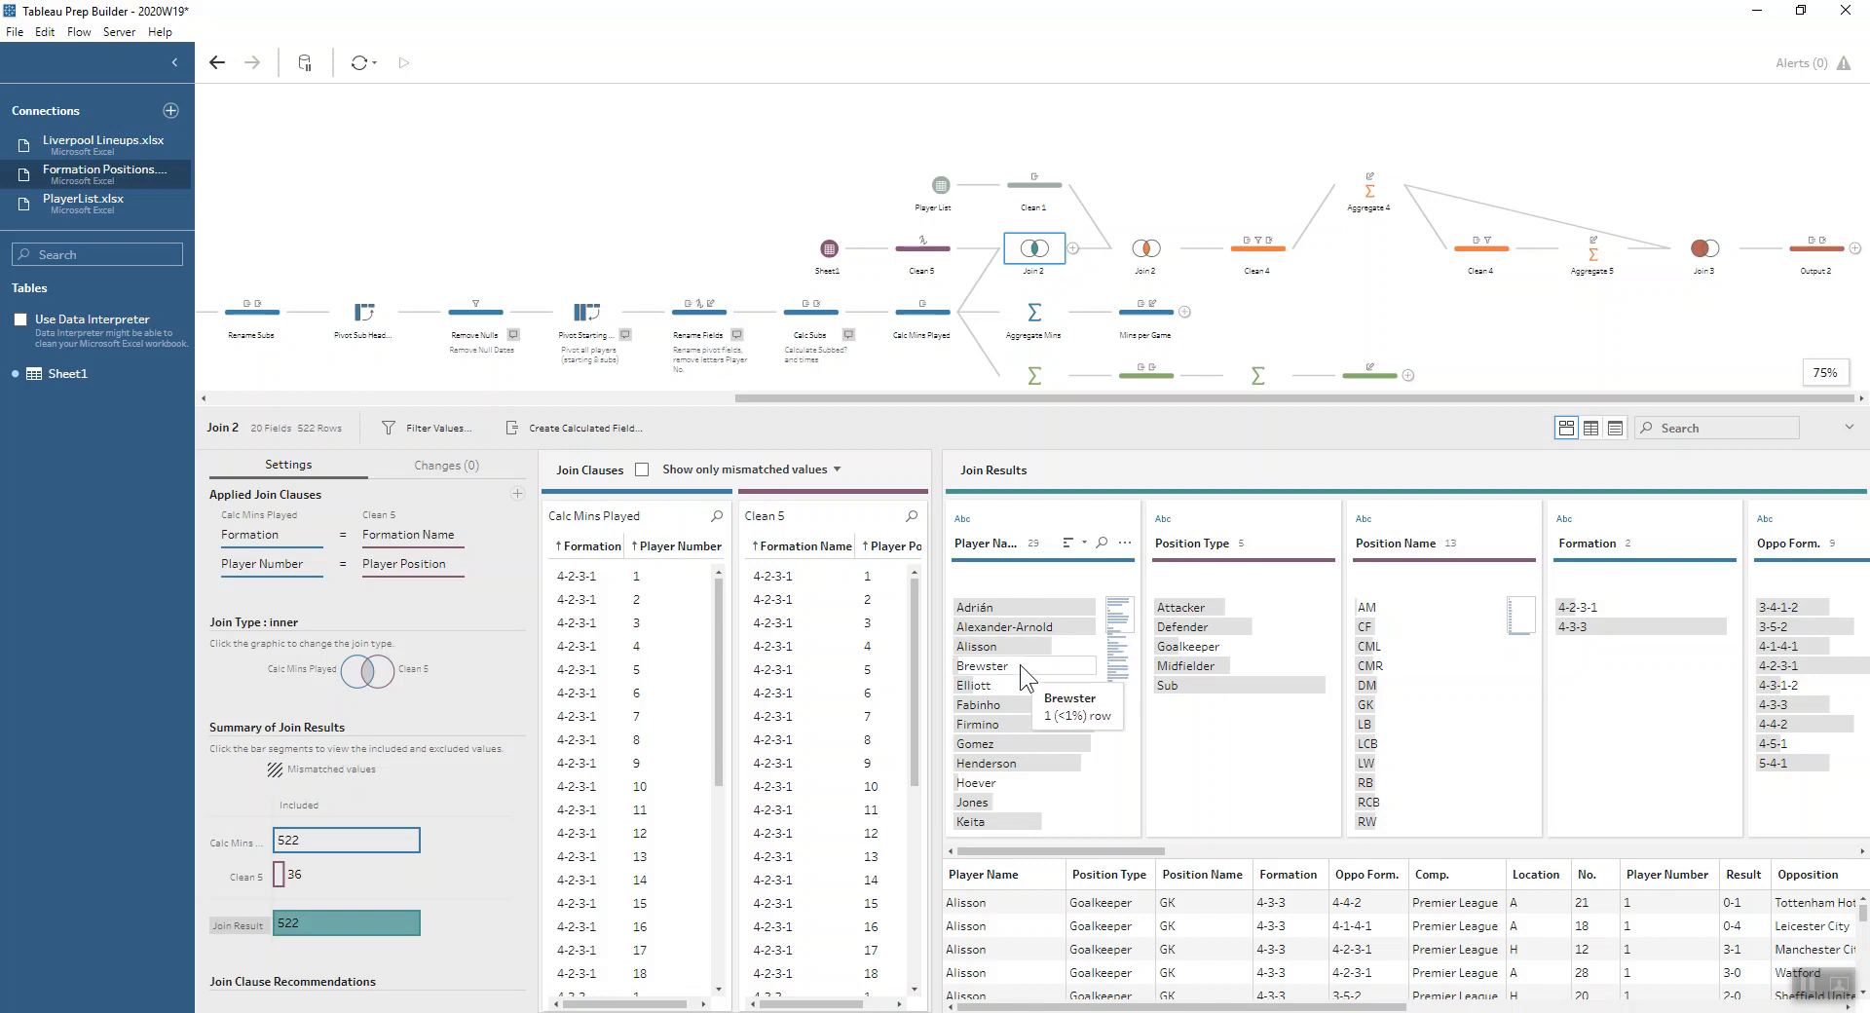
click(1010, 644)
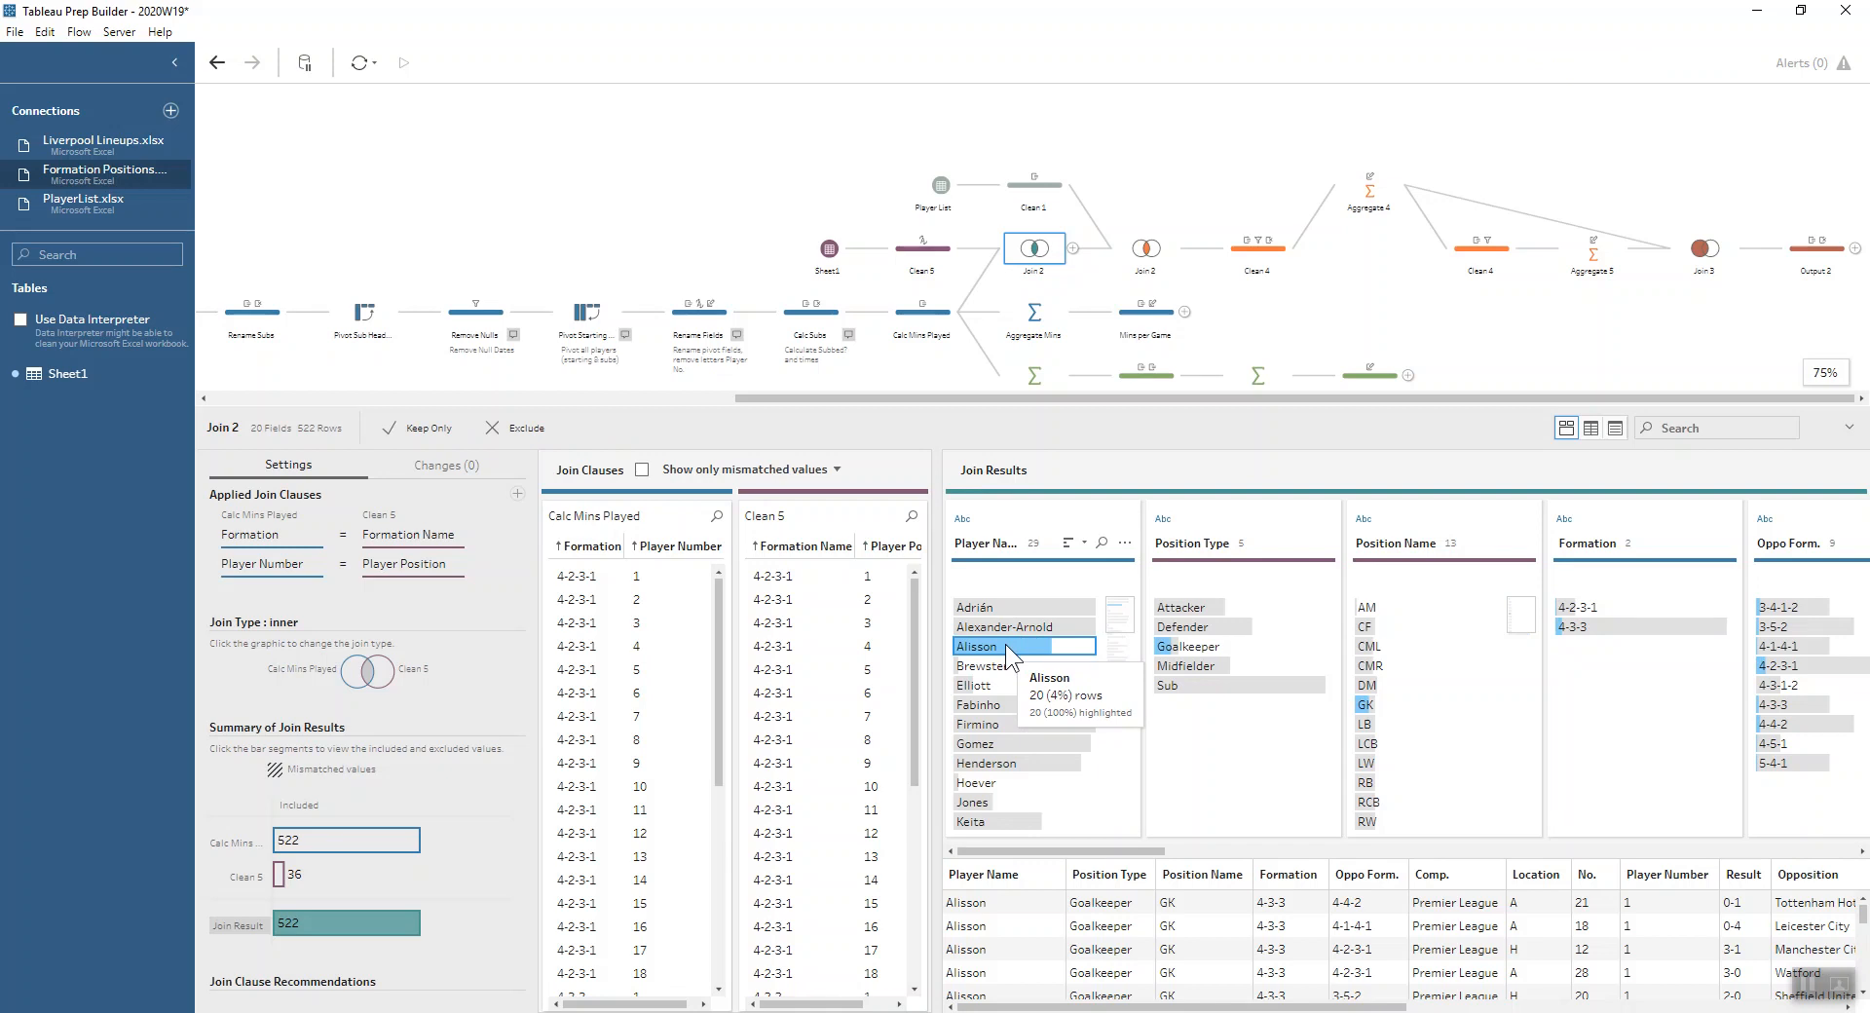
- Examine the second Player Name calculation in Clean 1, including its CONTAINS condition, surname extraction pattern and ELSE branch
click(1053, 189)
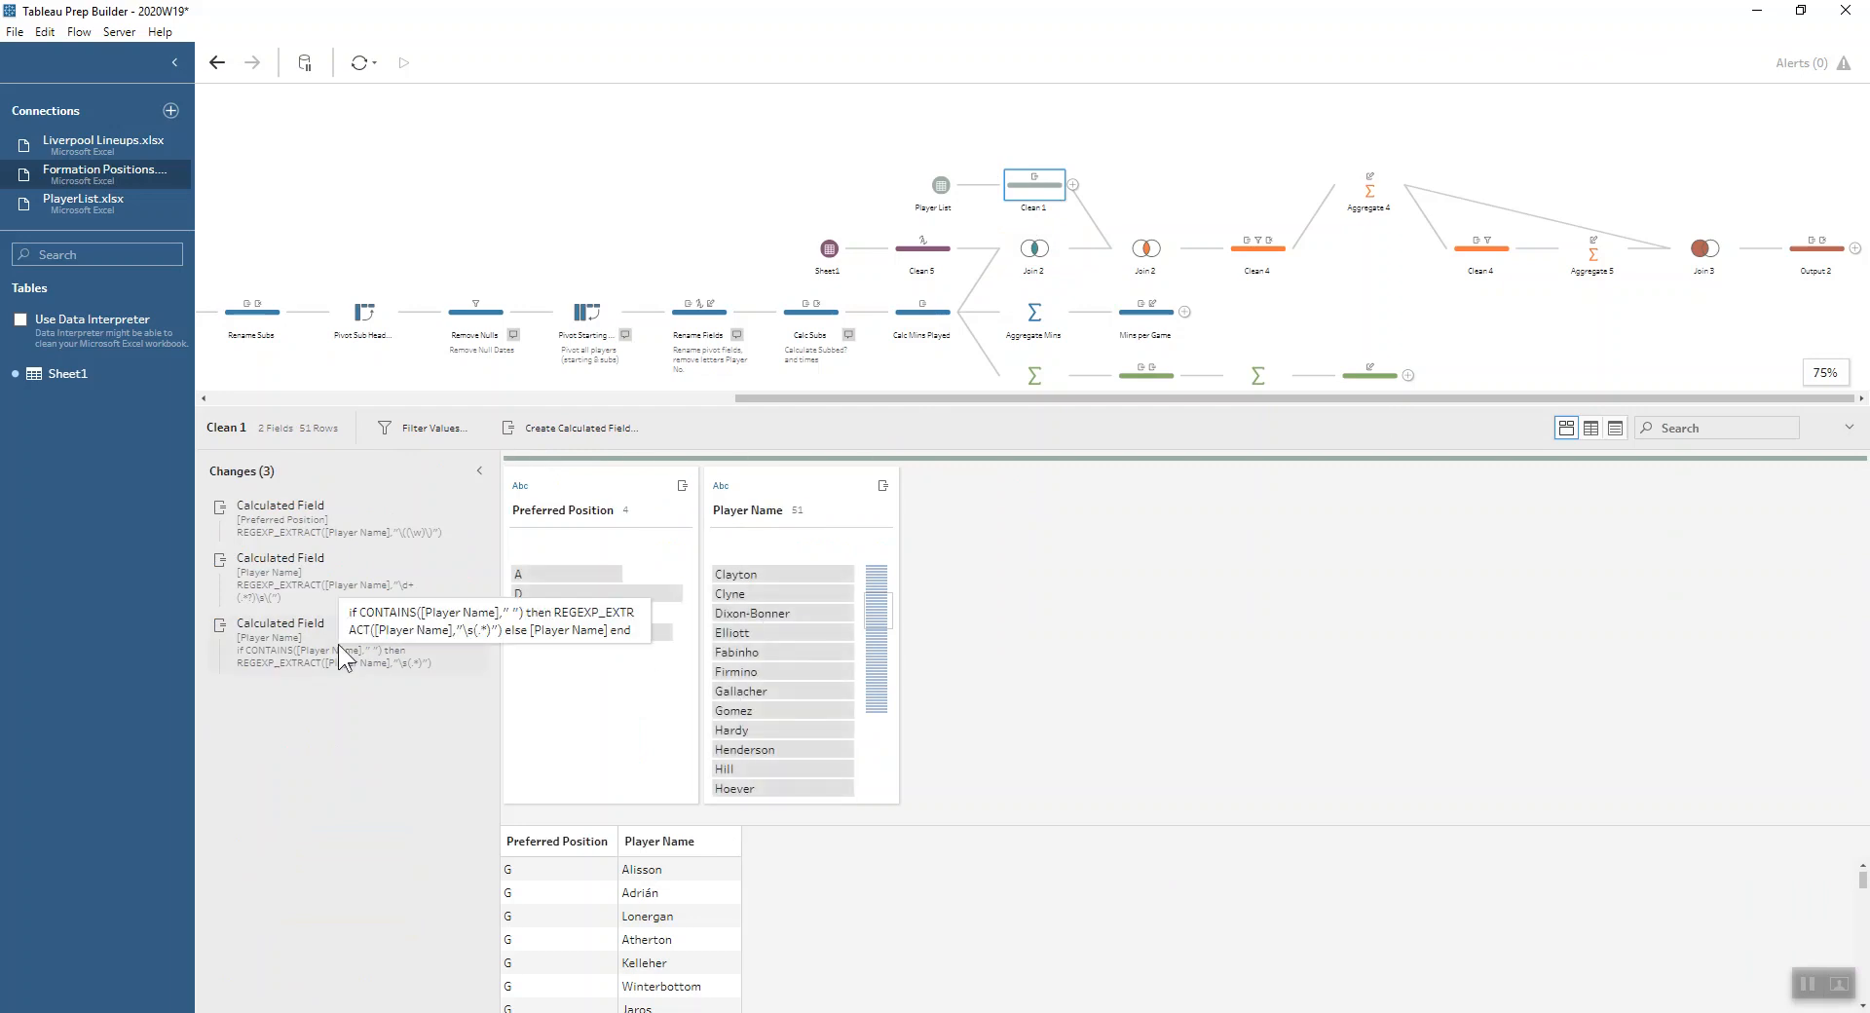
double_click(337, 645)
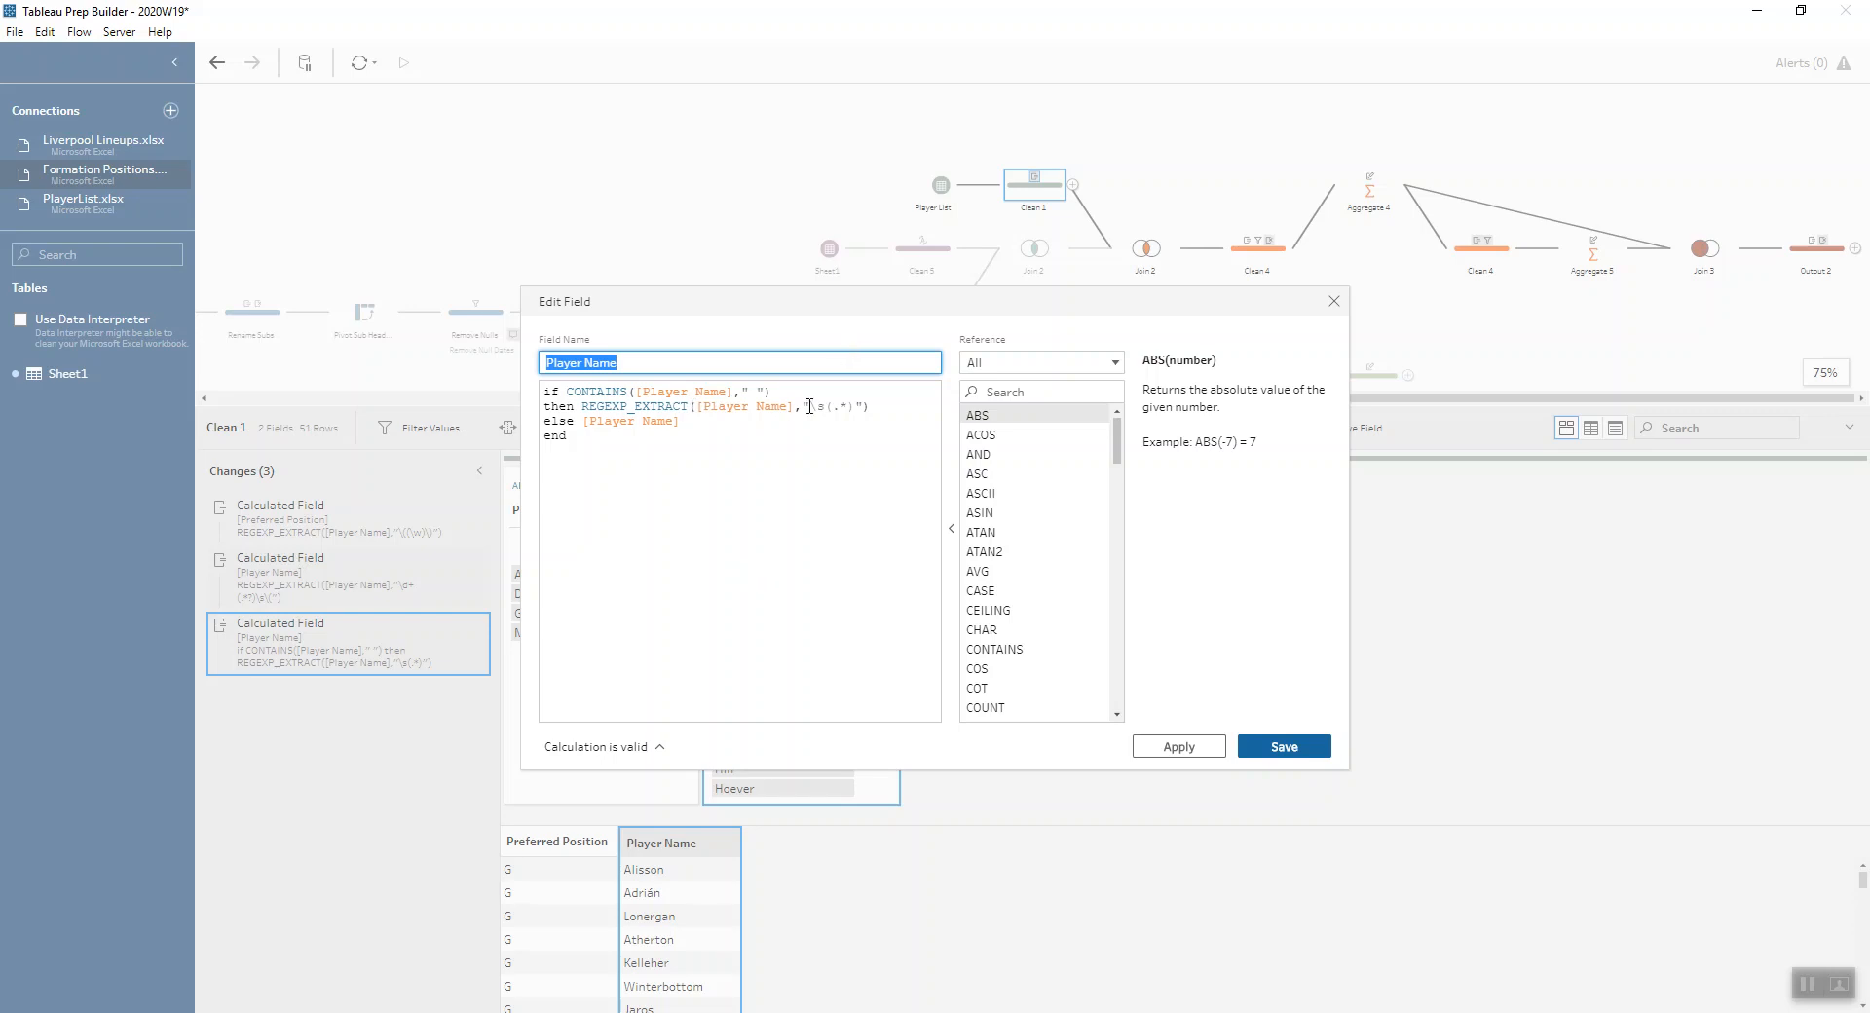
drag(787, 301, 1226, 278)
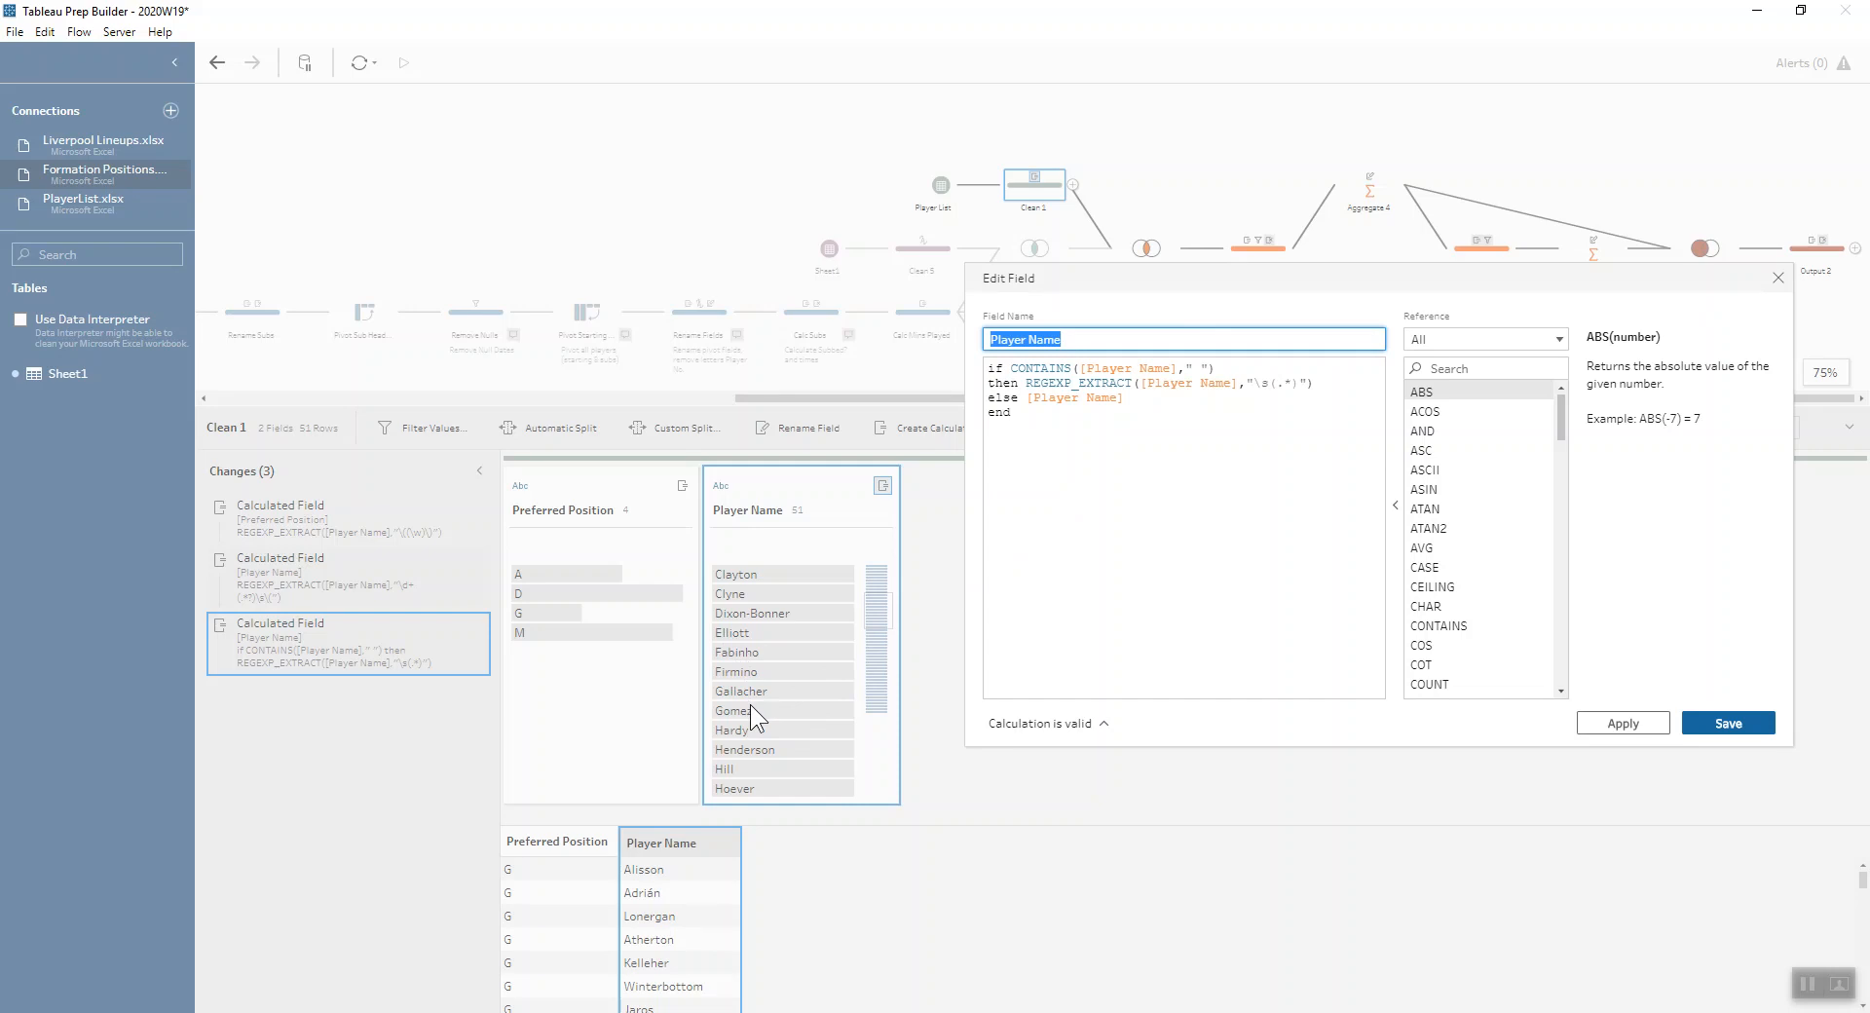
click(1267, 381)
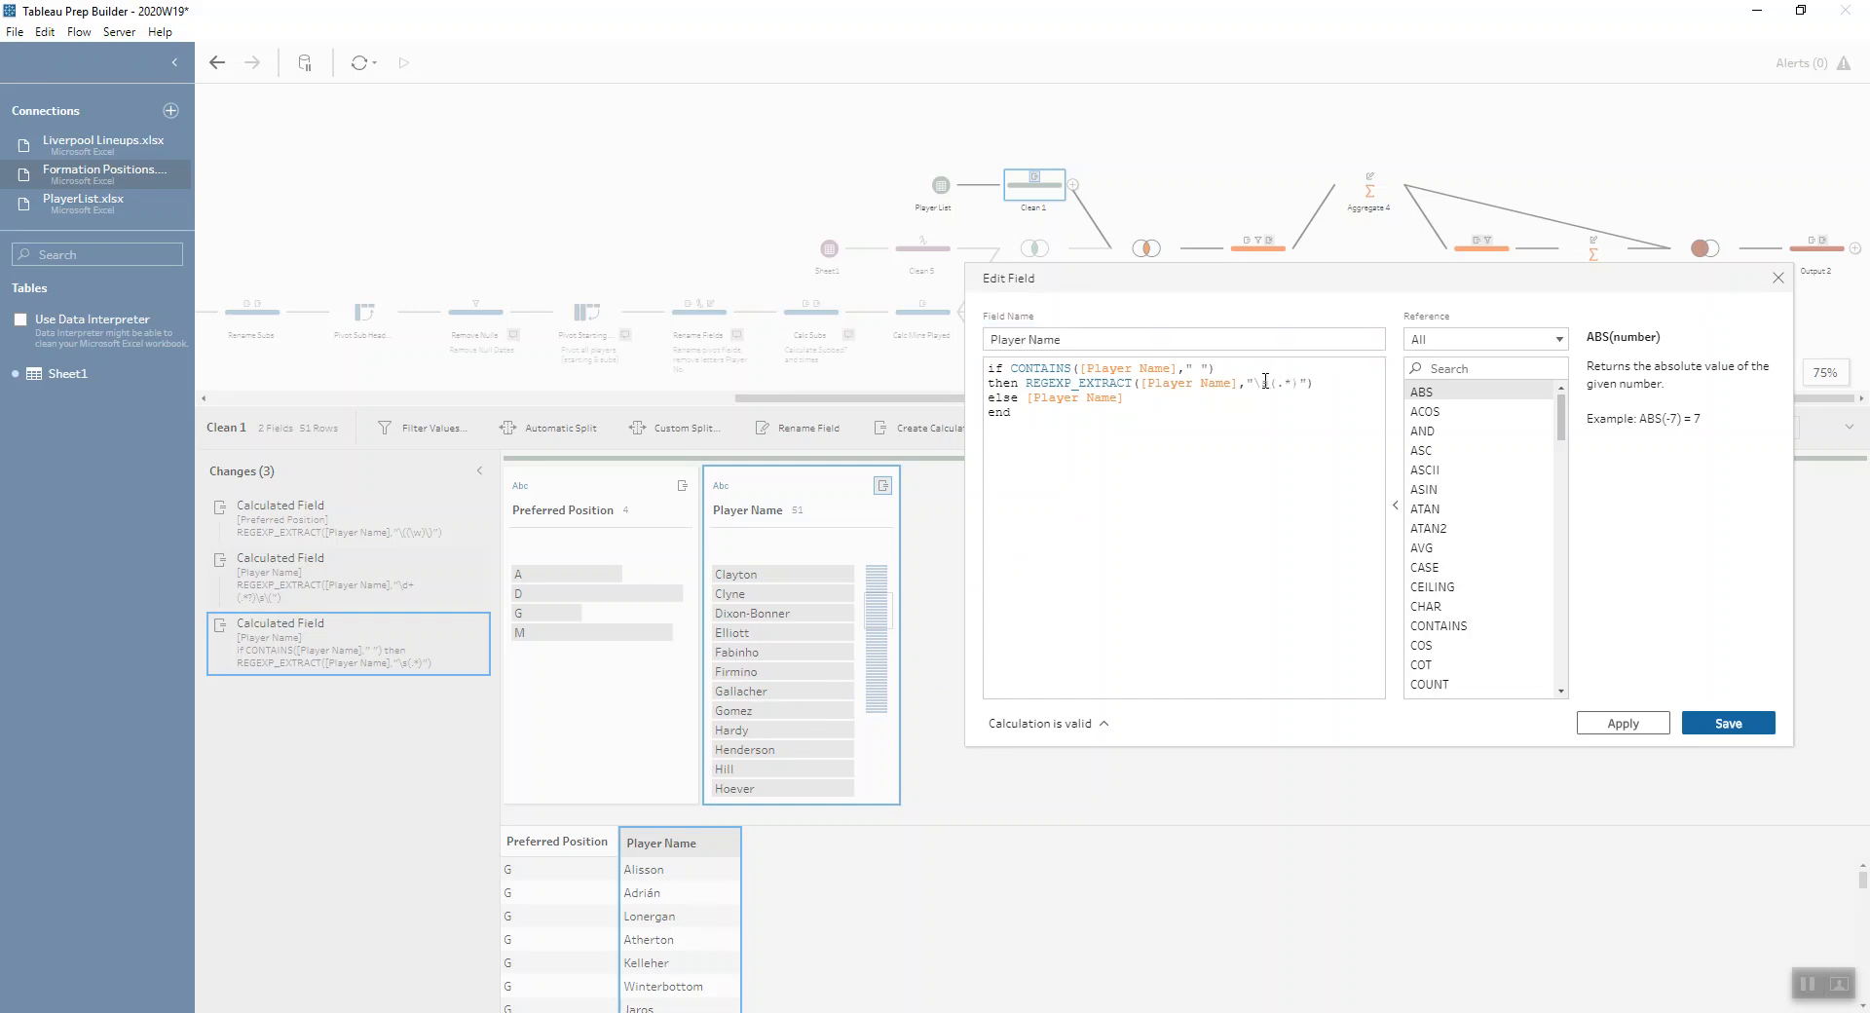
drag(1271, 382, 1301, 382)
drag(1125, 397, 1025, 389)
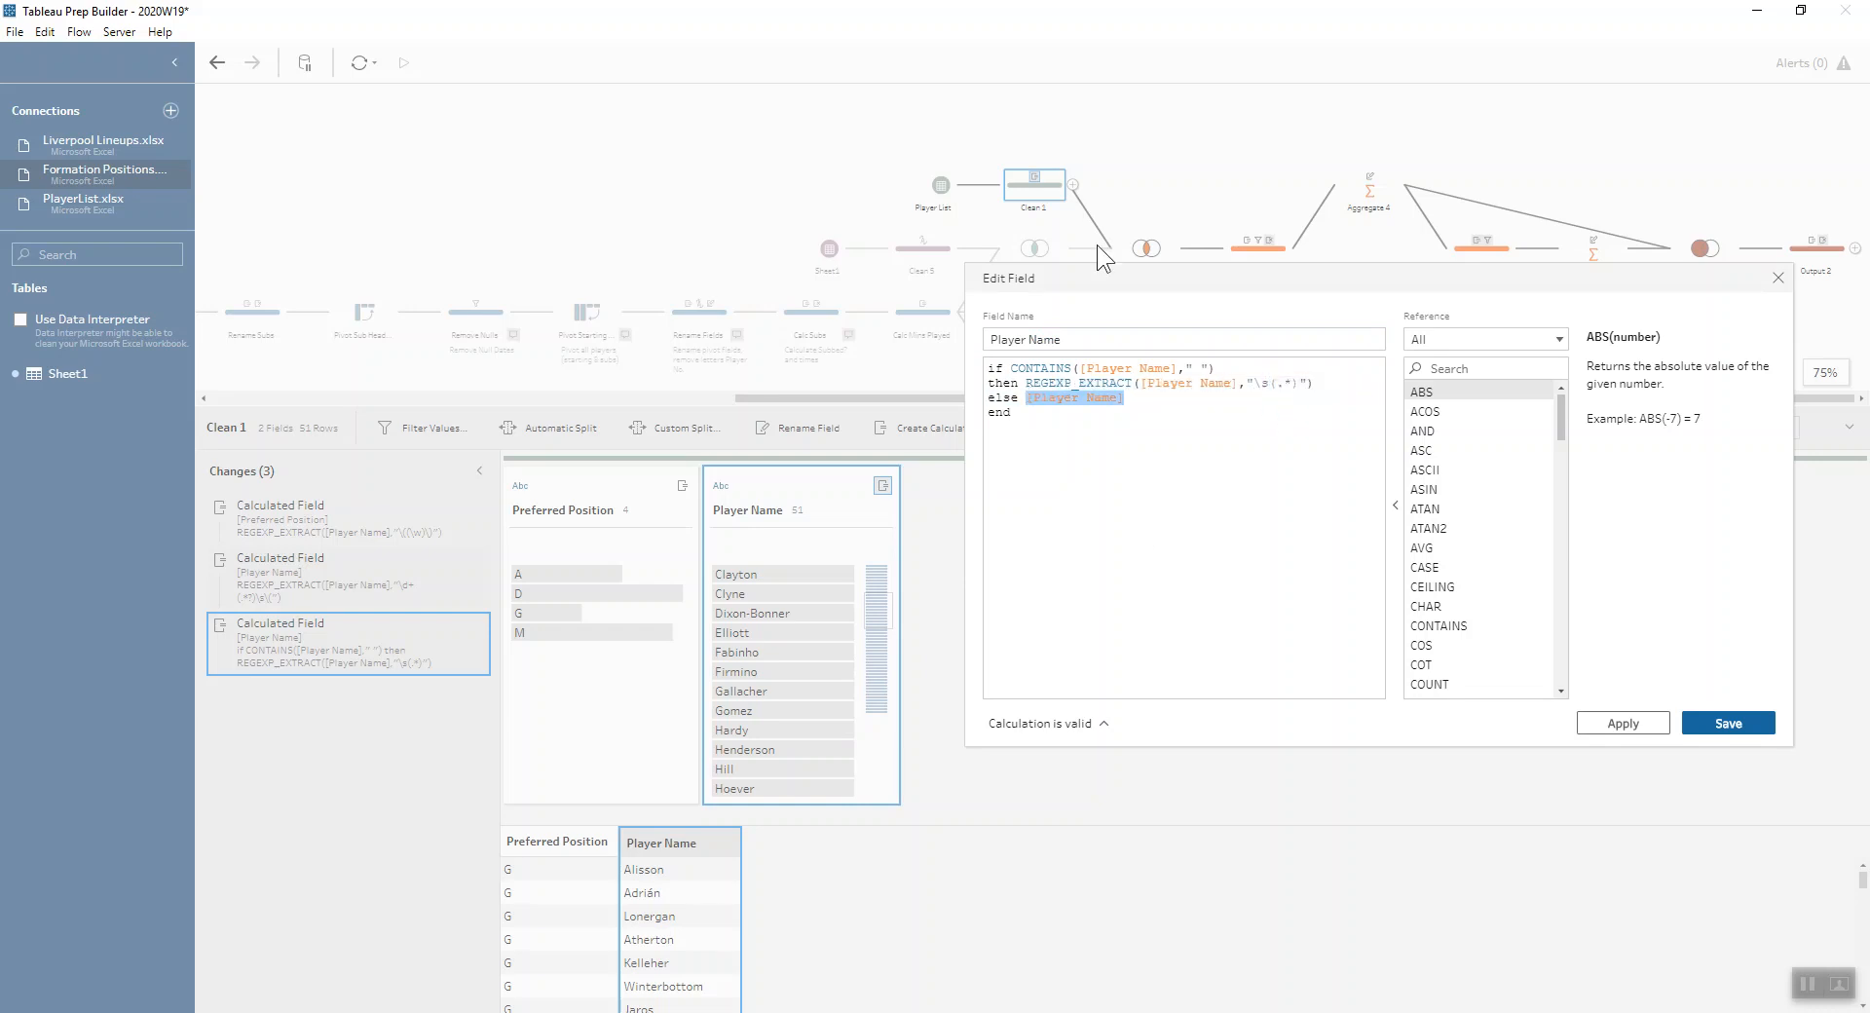
click(1777, 278)
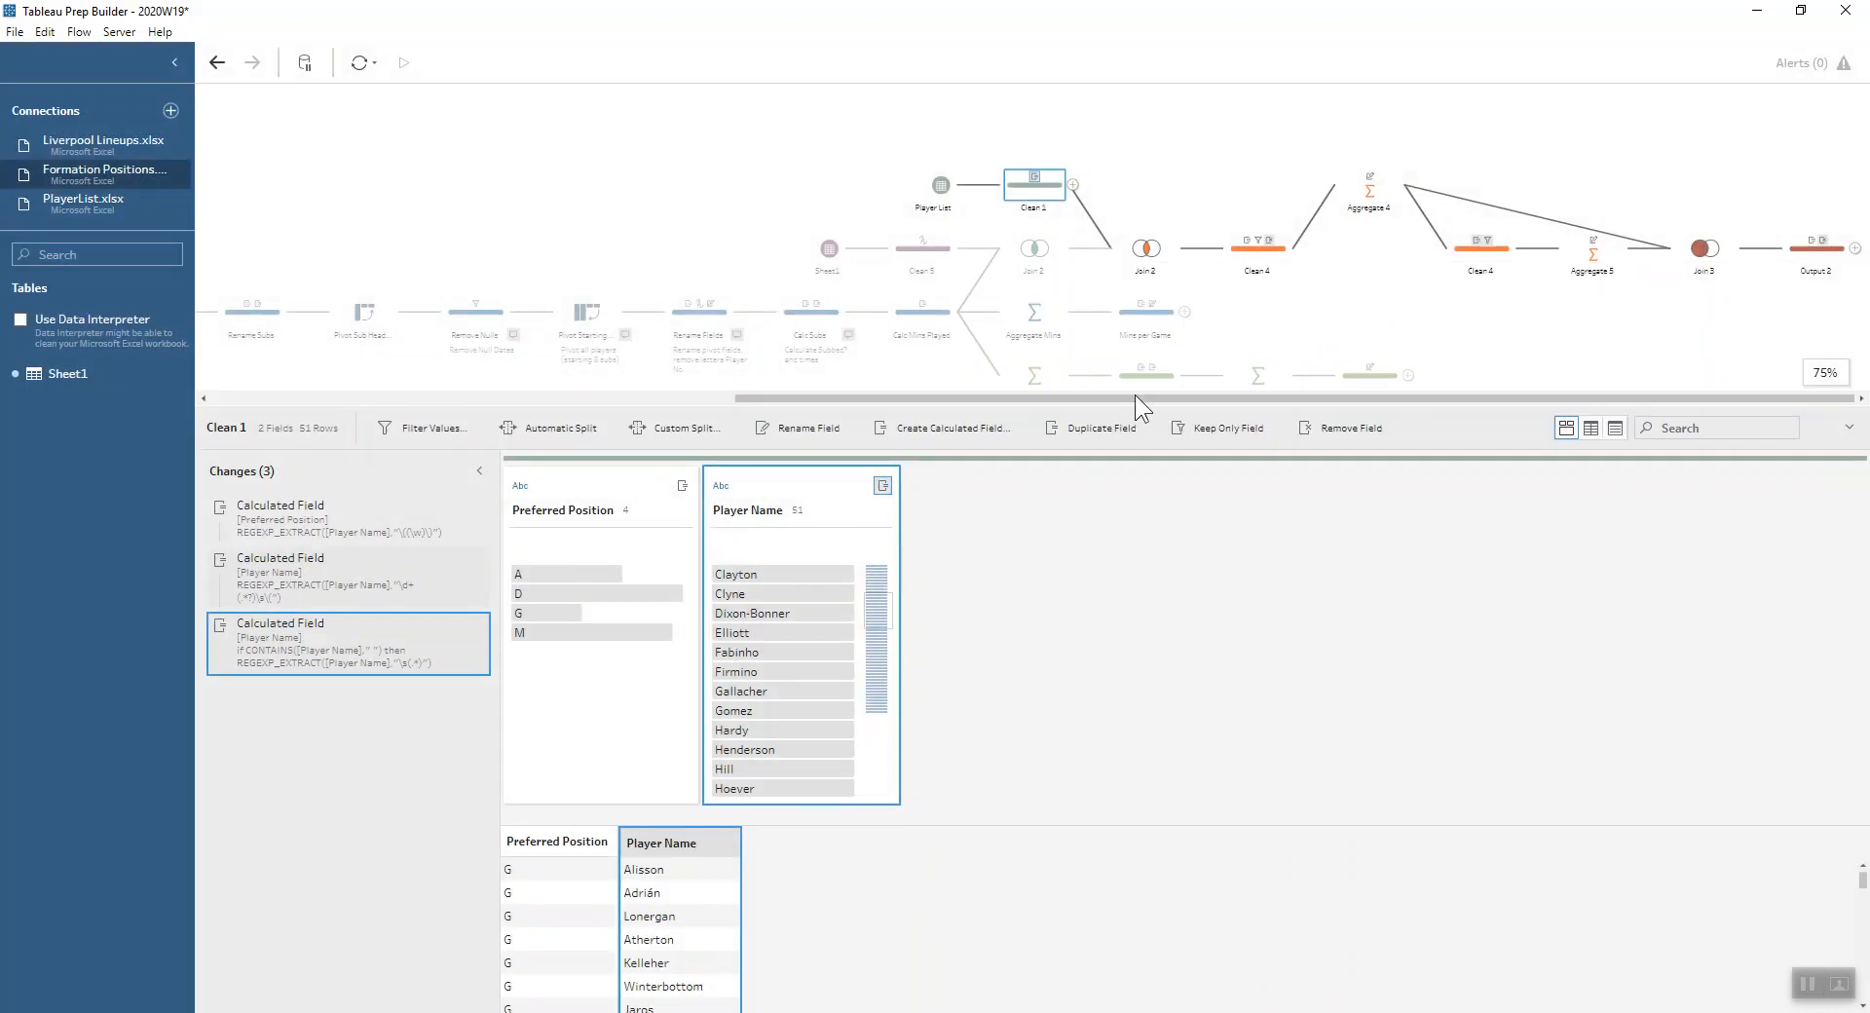
- Review the Player Name join with Clean 1 and the list of changes in the Clean 4 step after it
click(1148, 262)
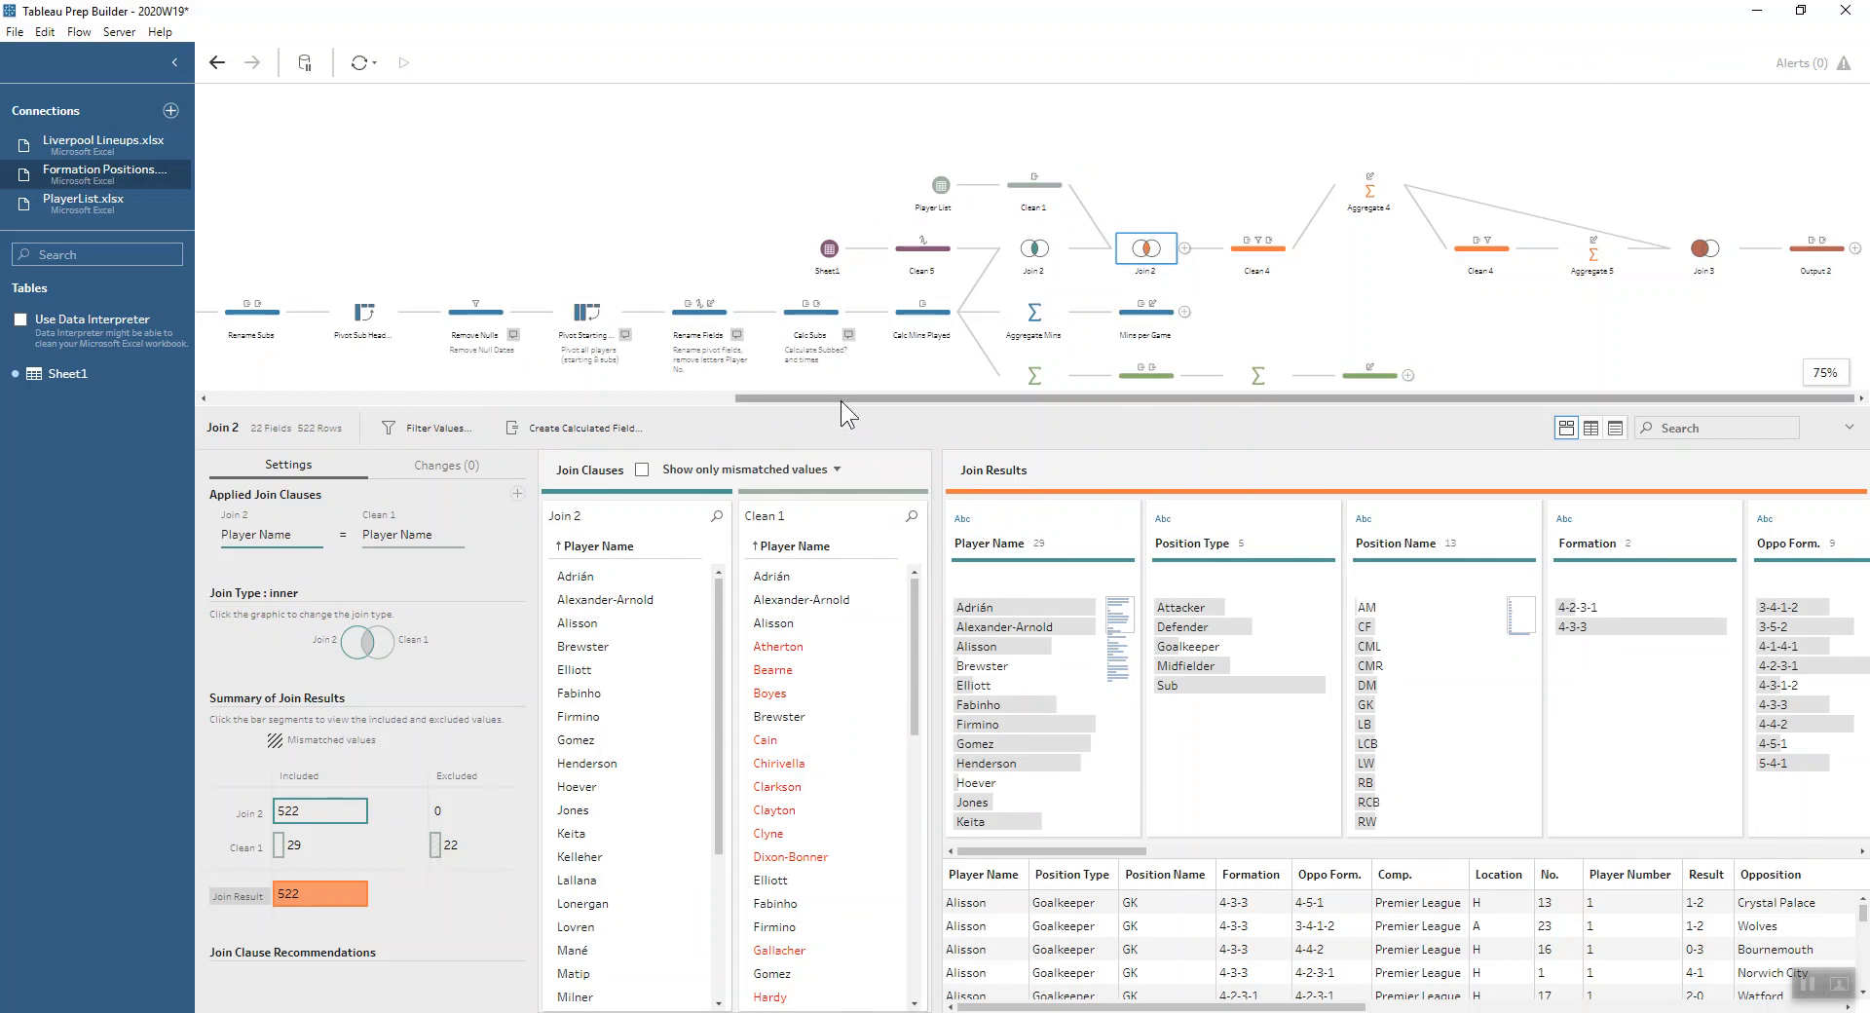
click(1265, 249)
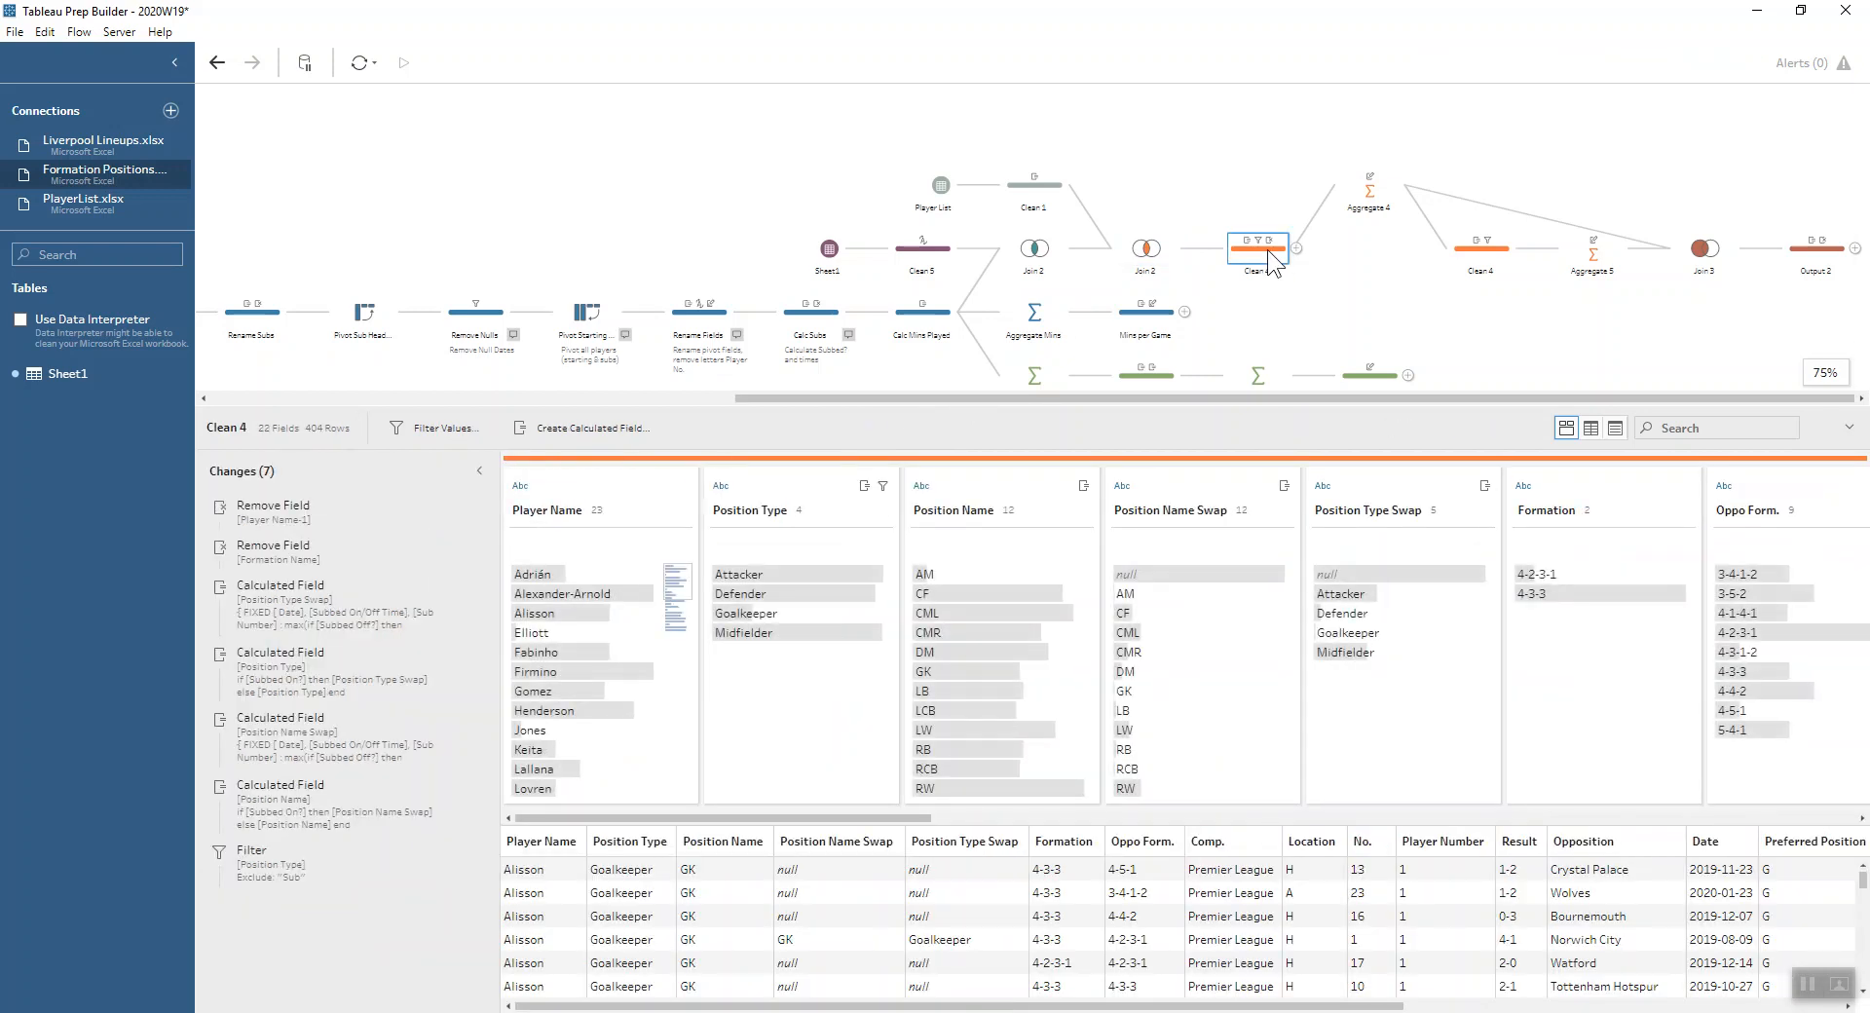
- View Clean 4 as of its Formation Name removal and isolate match No. 1's rows with a Subbed On/Off Time of 39
click(304, 546)
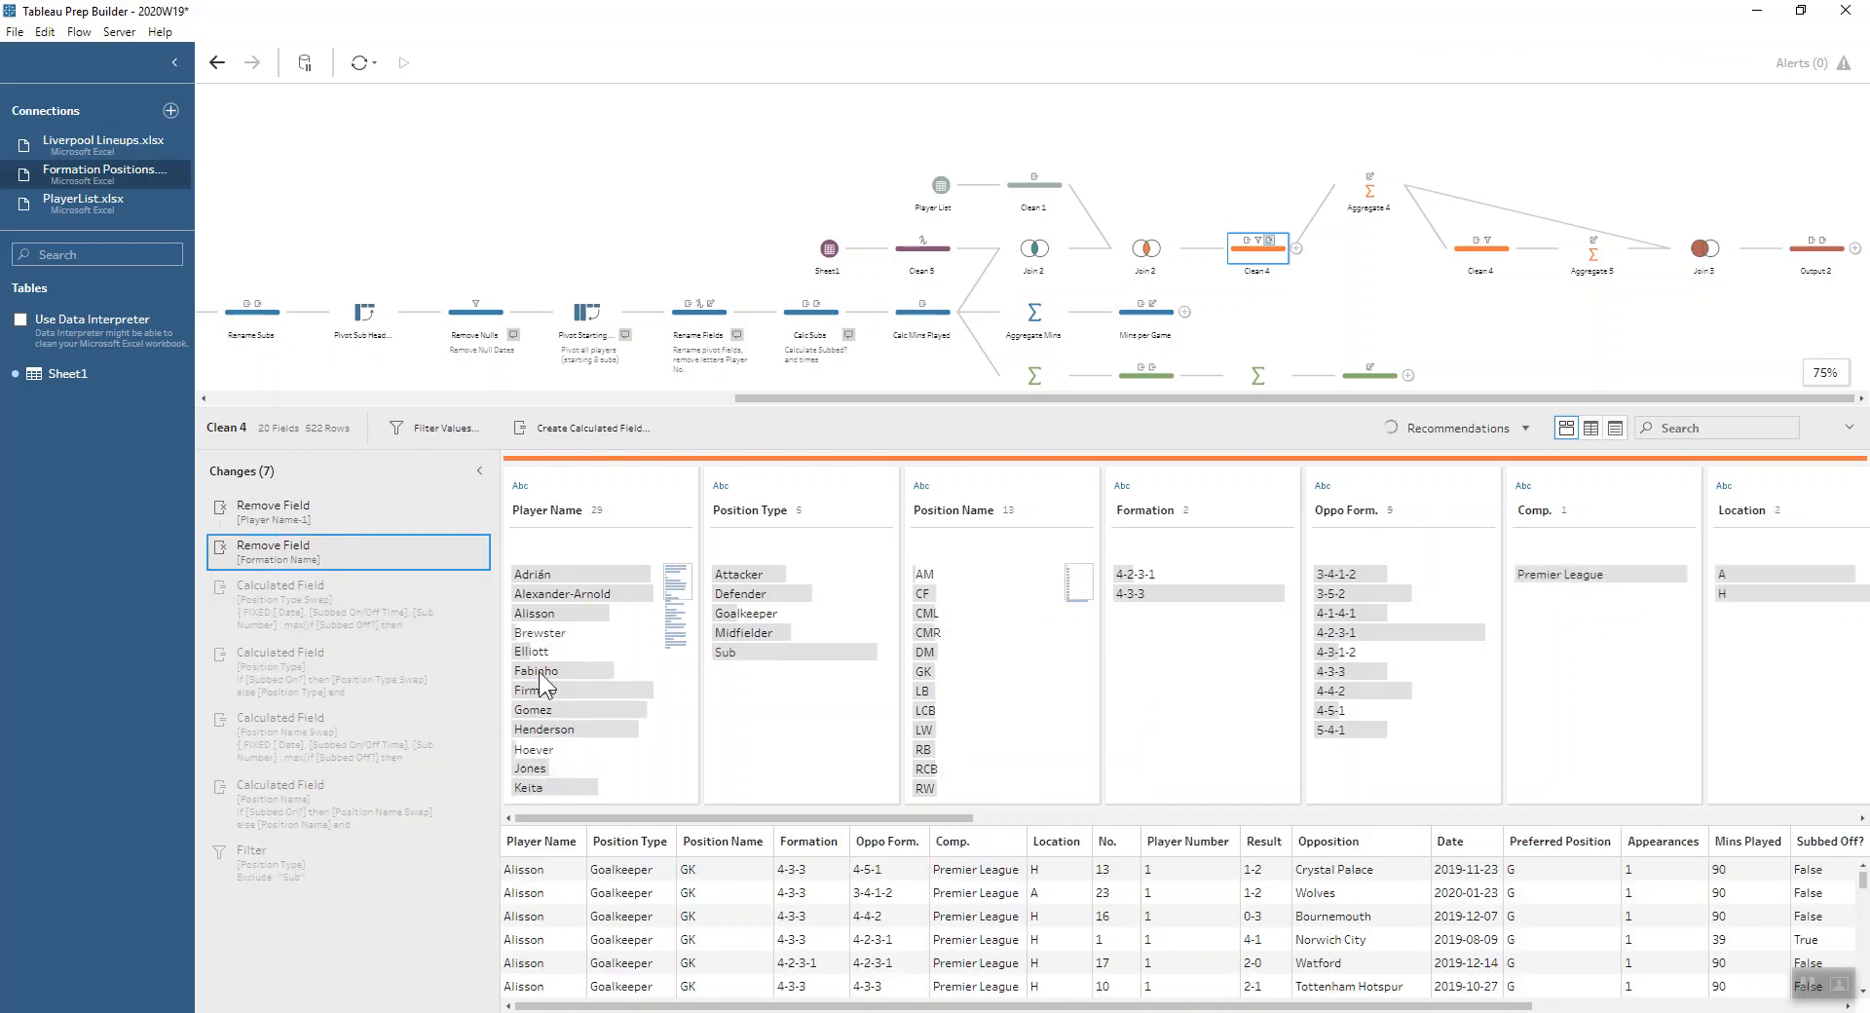
drag(803, 818, 1075, 838)
click(1107, 574)
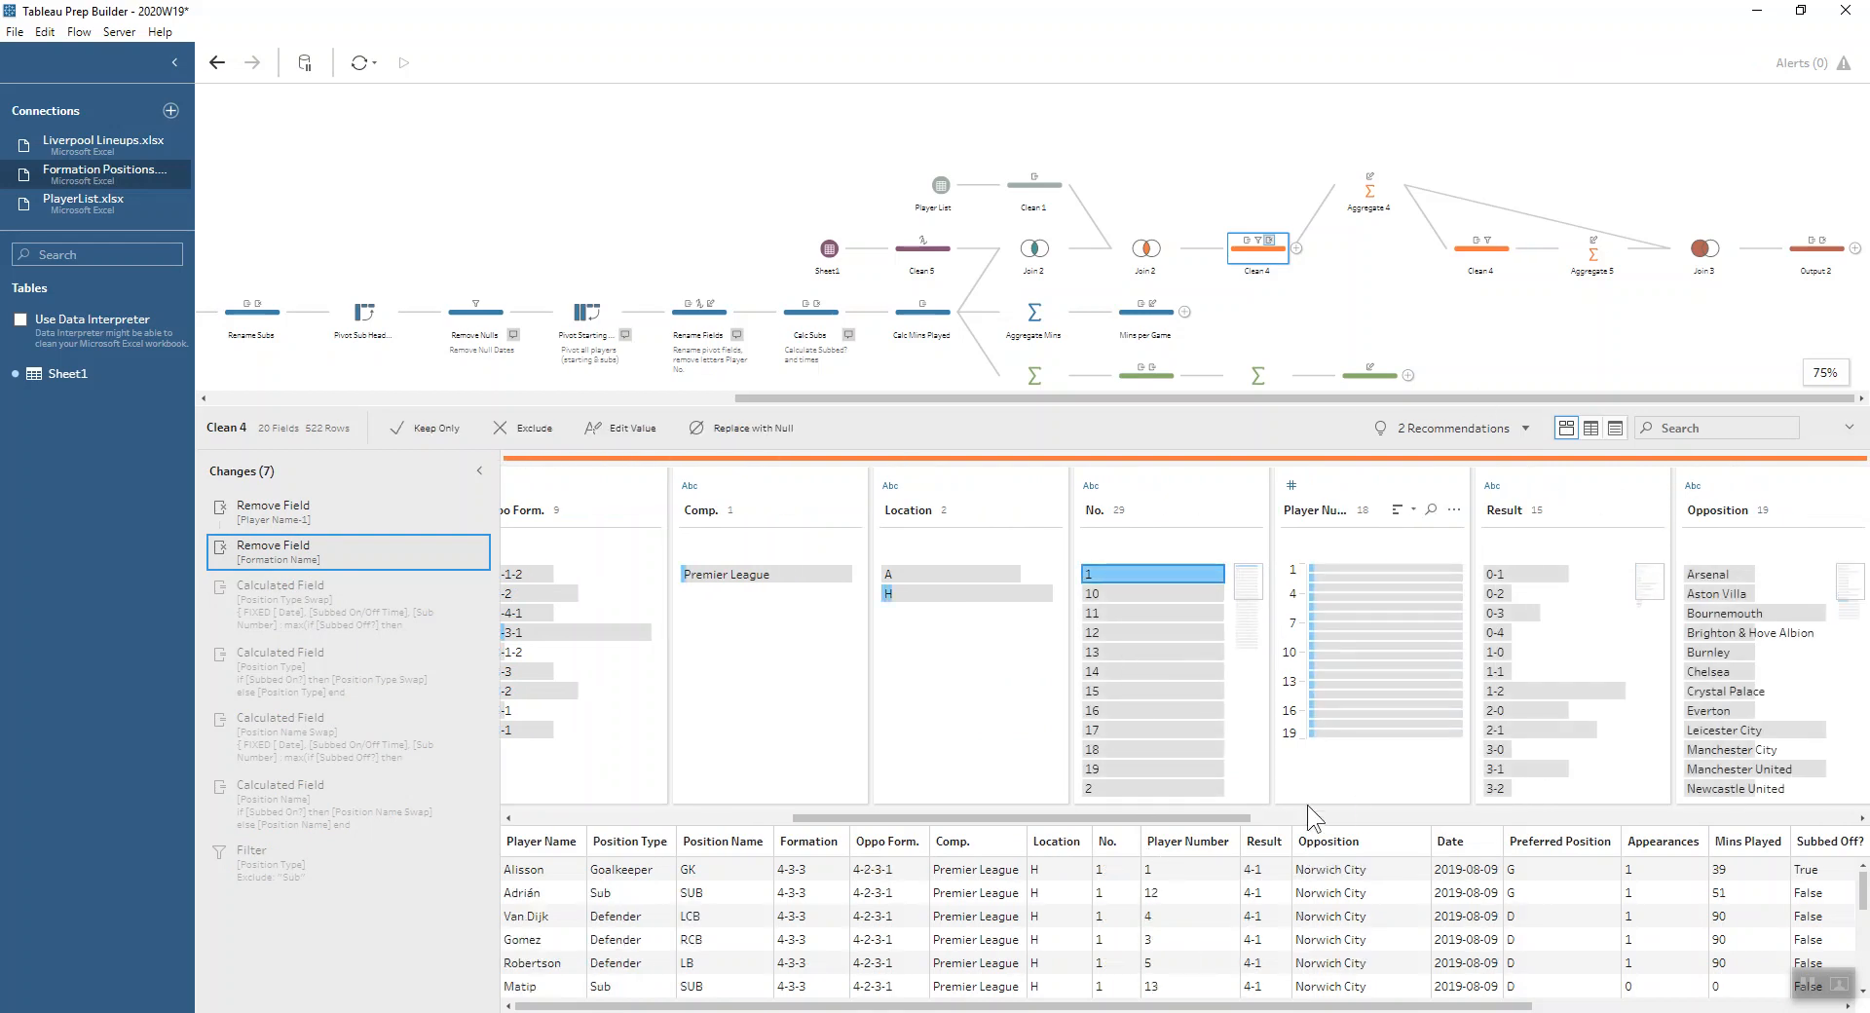
drag(1238, 820, 1716, 822)
click(1605, 632)
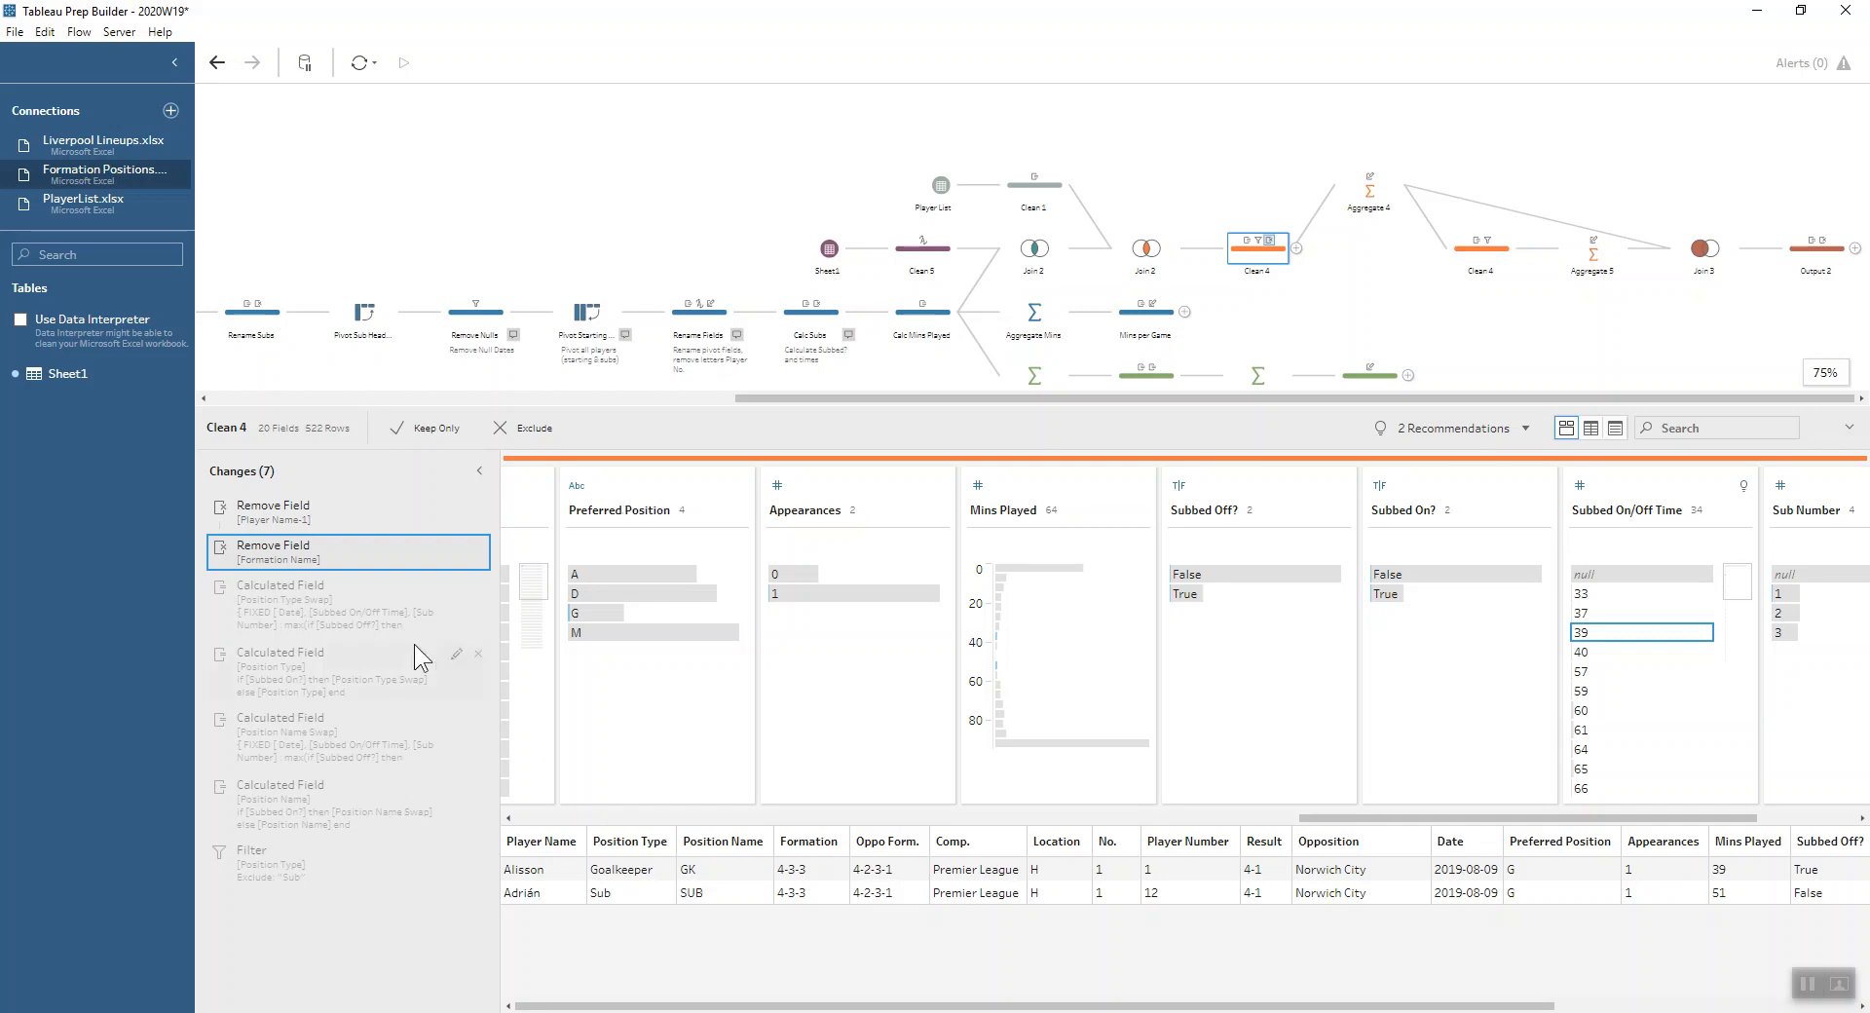
- Examine the Position Type Swap FIXED calculation in Clean 4 and check its values for the rows with Subbed On/Off Time 39
double_click(373, 617)
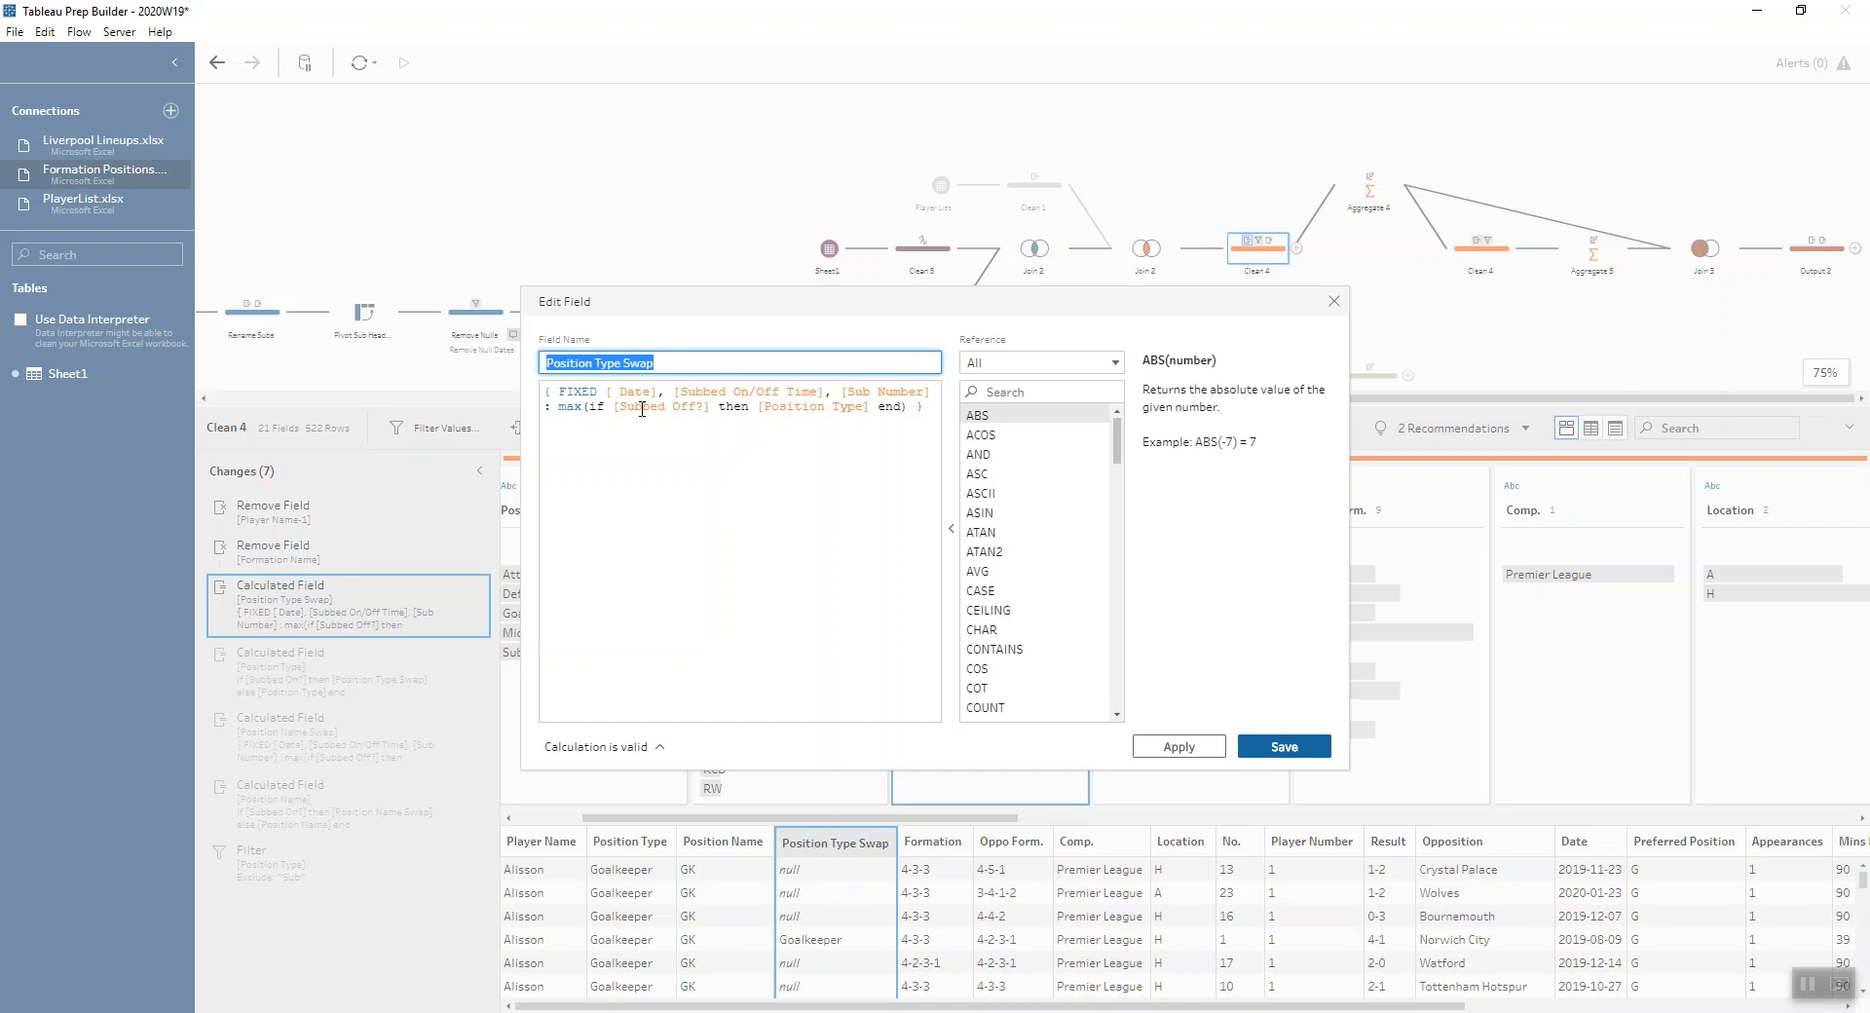
click(1334, 301)
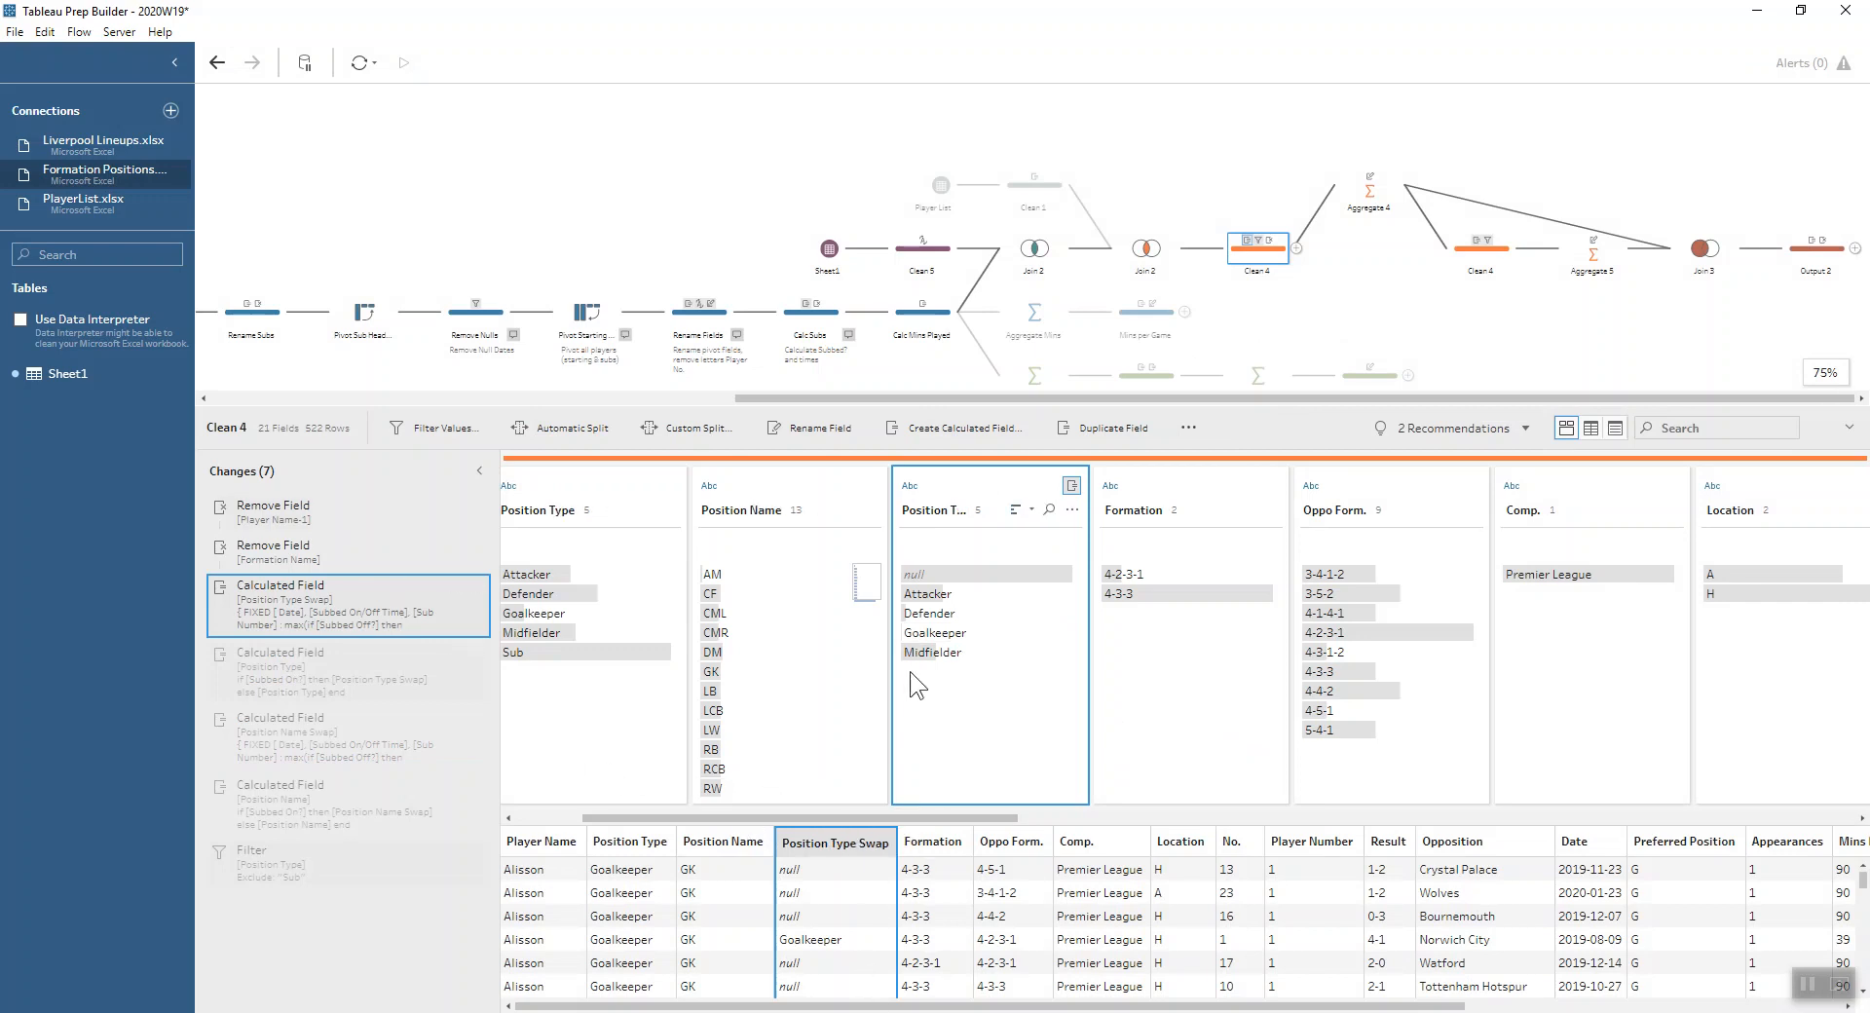
scroll(910, 818, left, 1)
drag(833, 818, 699, 820)
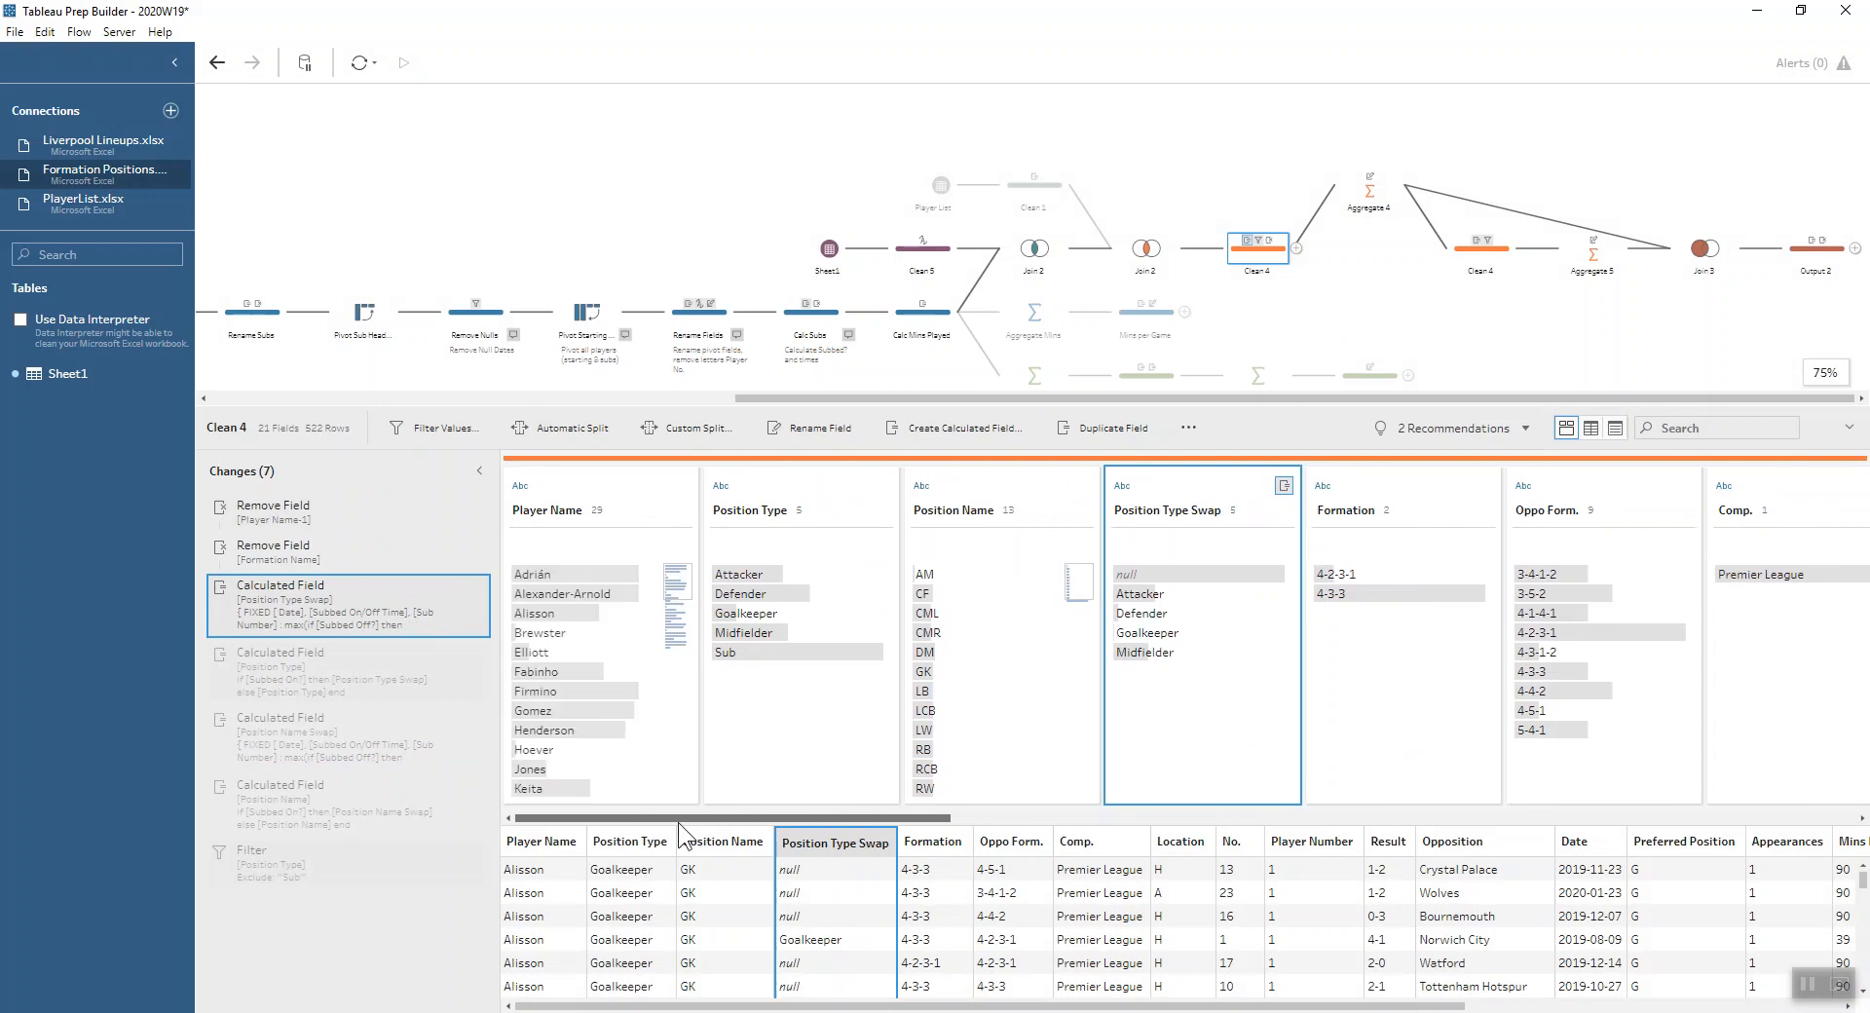
drag(949, 822, 1737, 821)
click(1339, 574)
click(1527, 629)
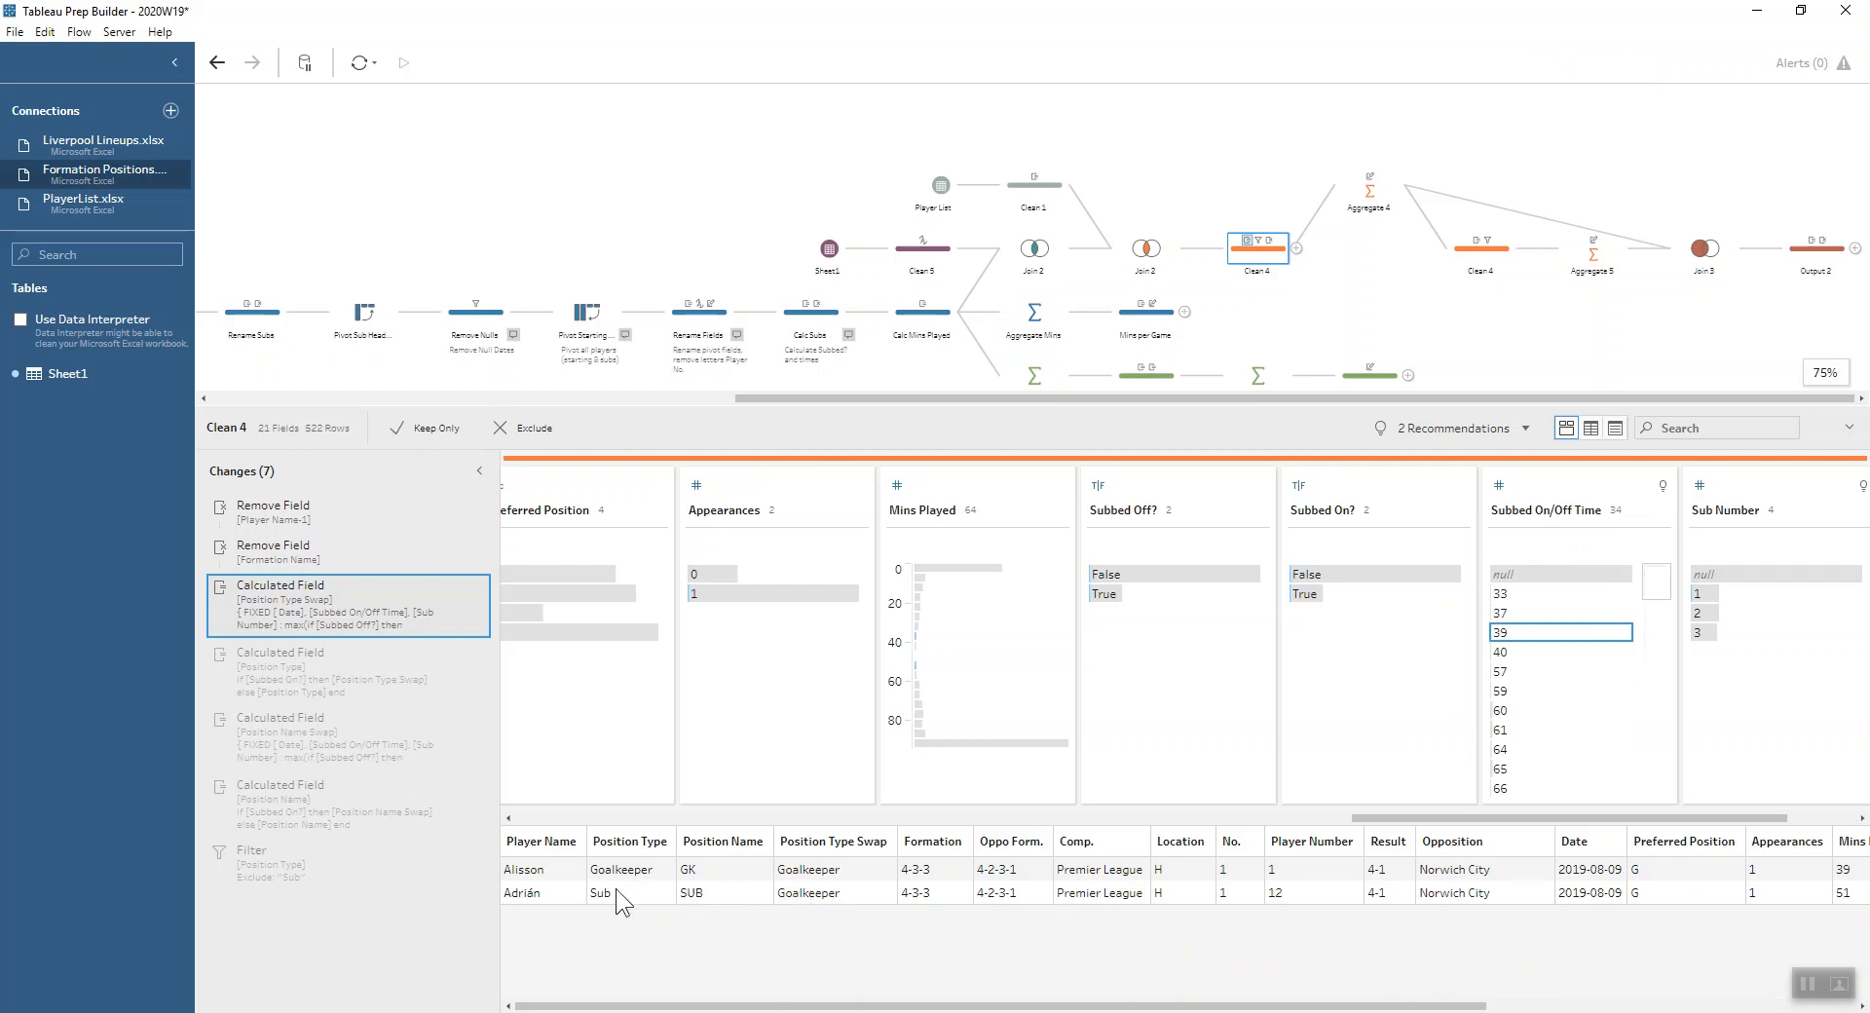
- Review Clean 4's Position Type, Position Name Swap and Position Name calculations and the filter excluding Sub
double_click(375, 674)
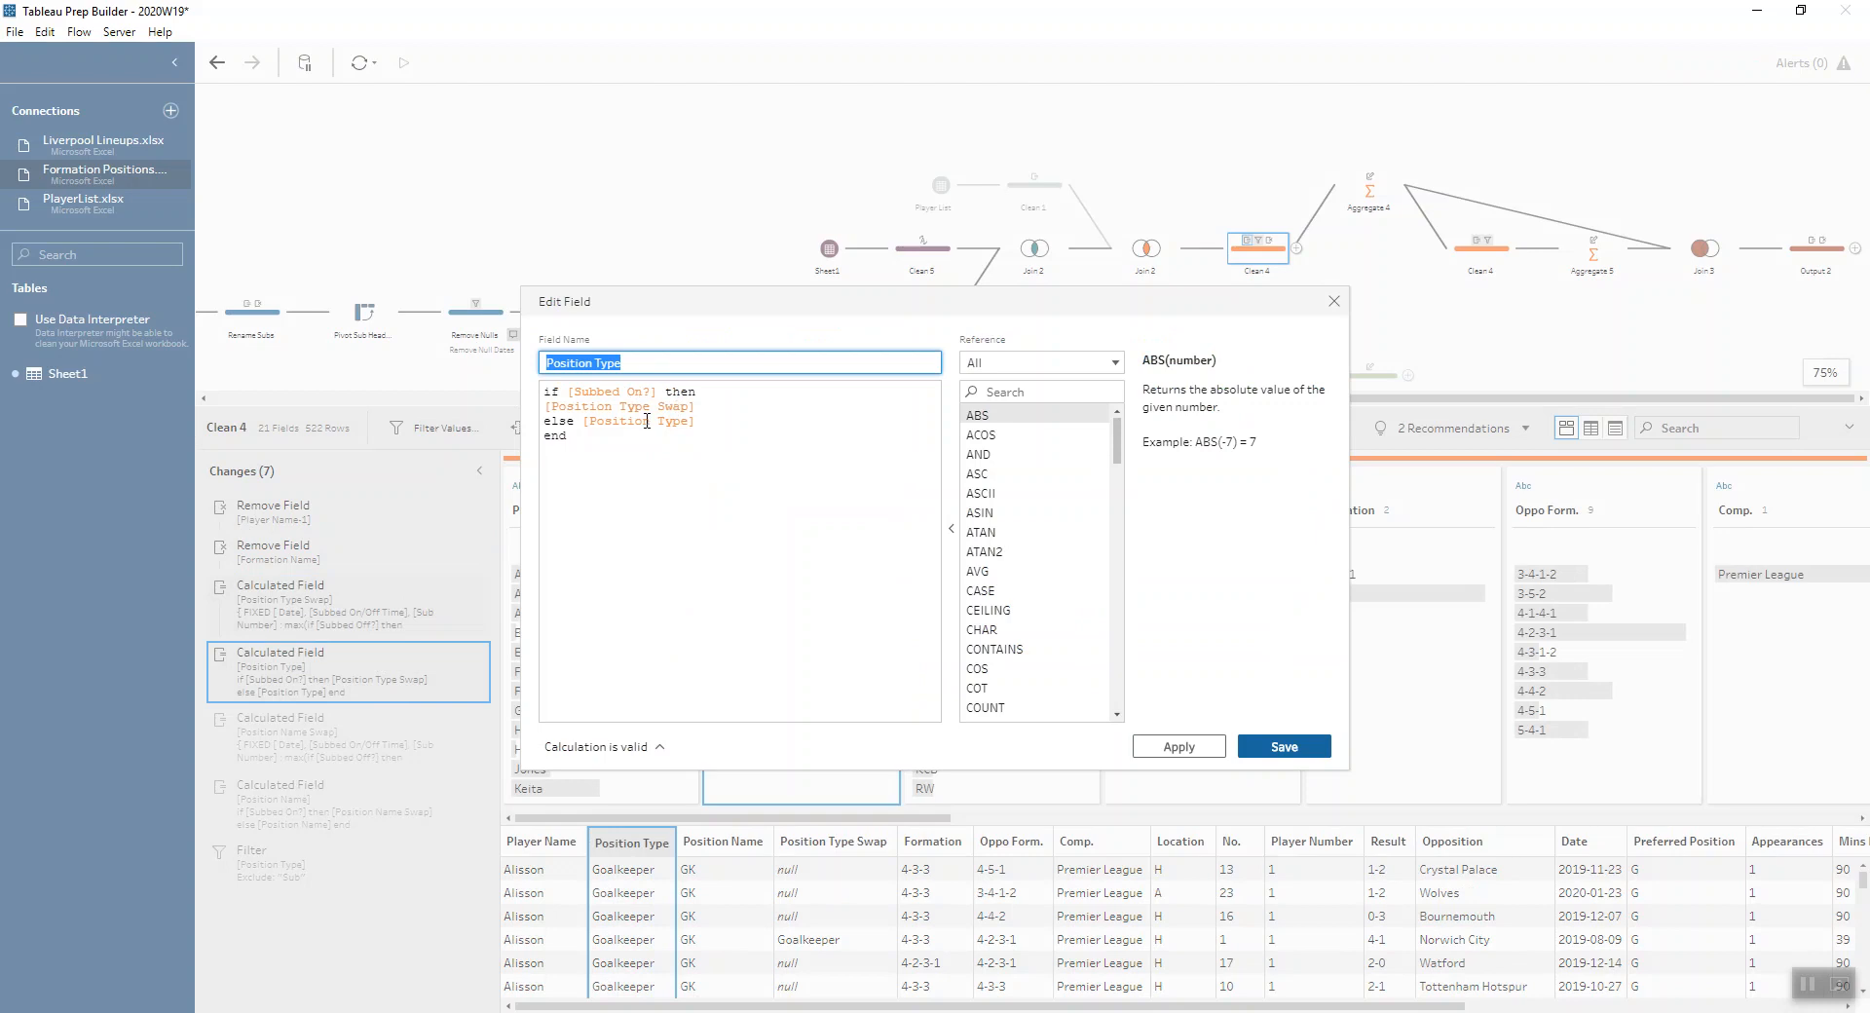
click(1334, 301)
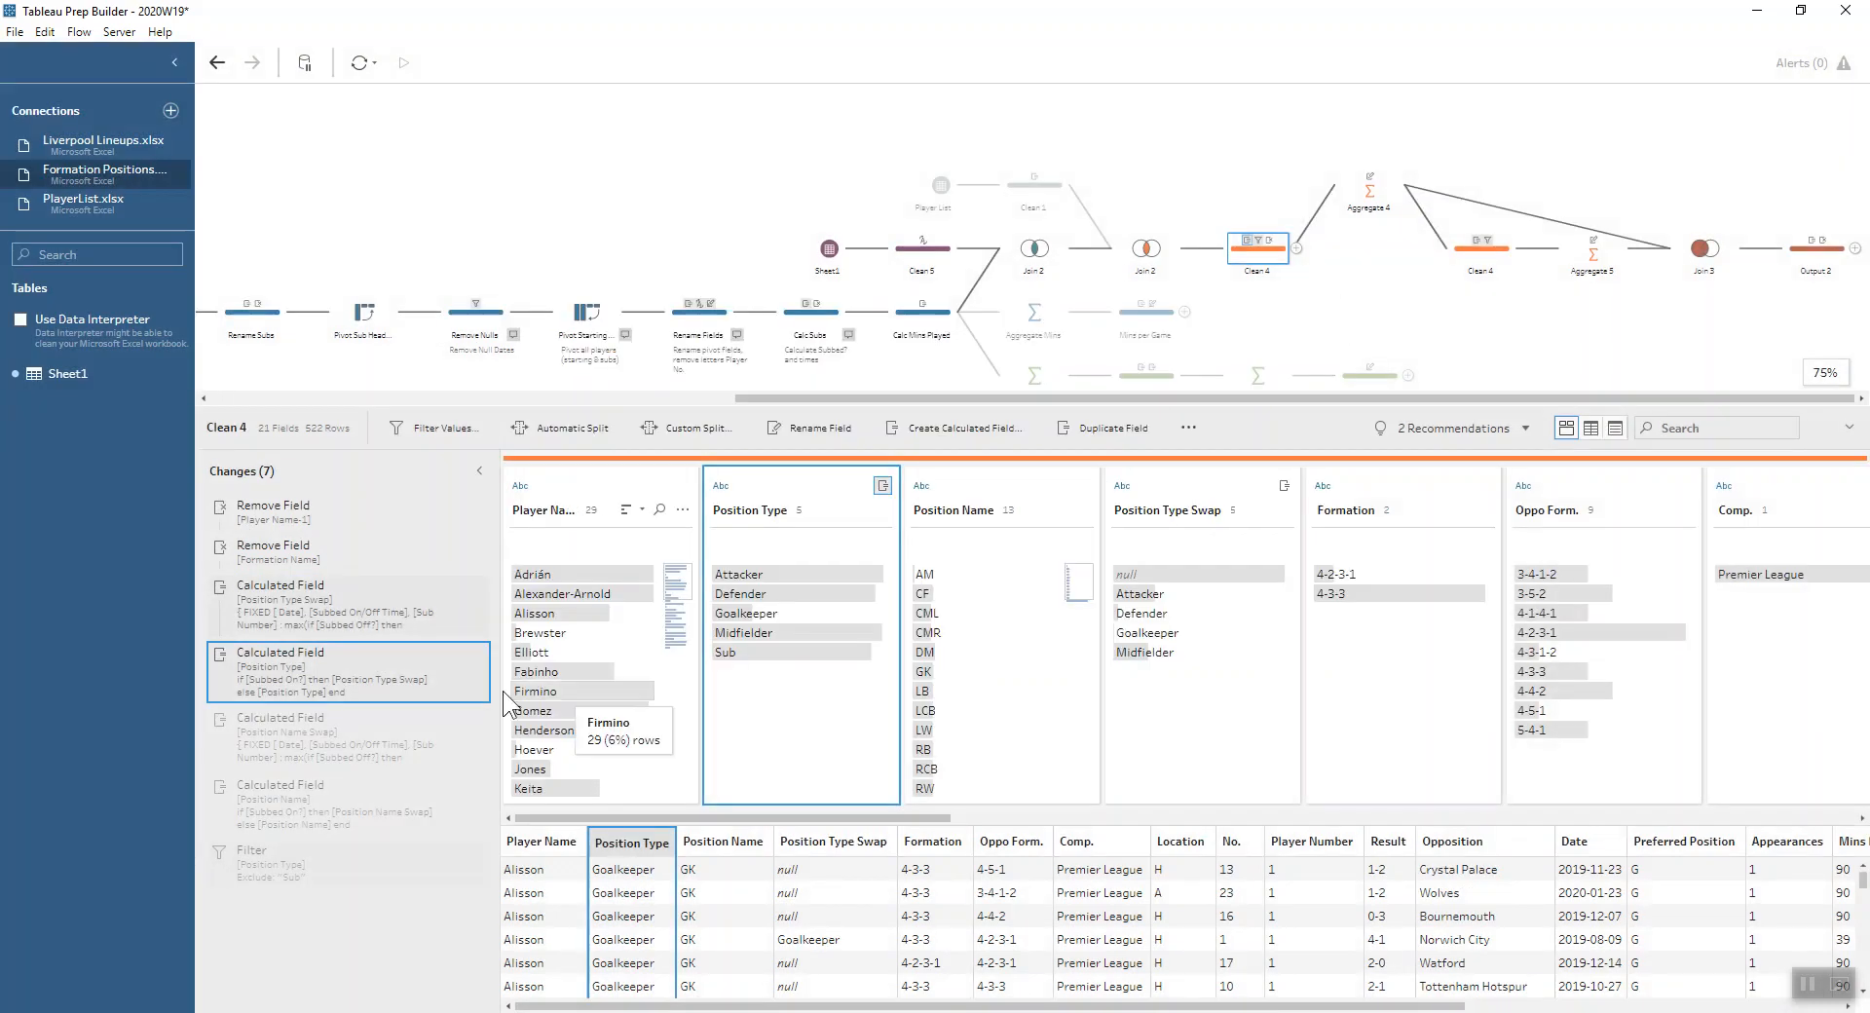
click(306, 722)
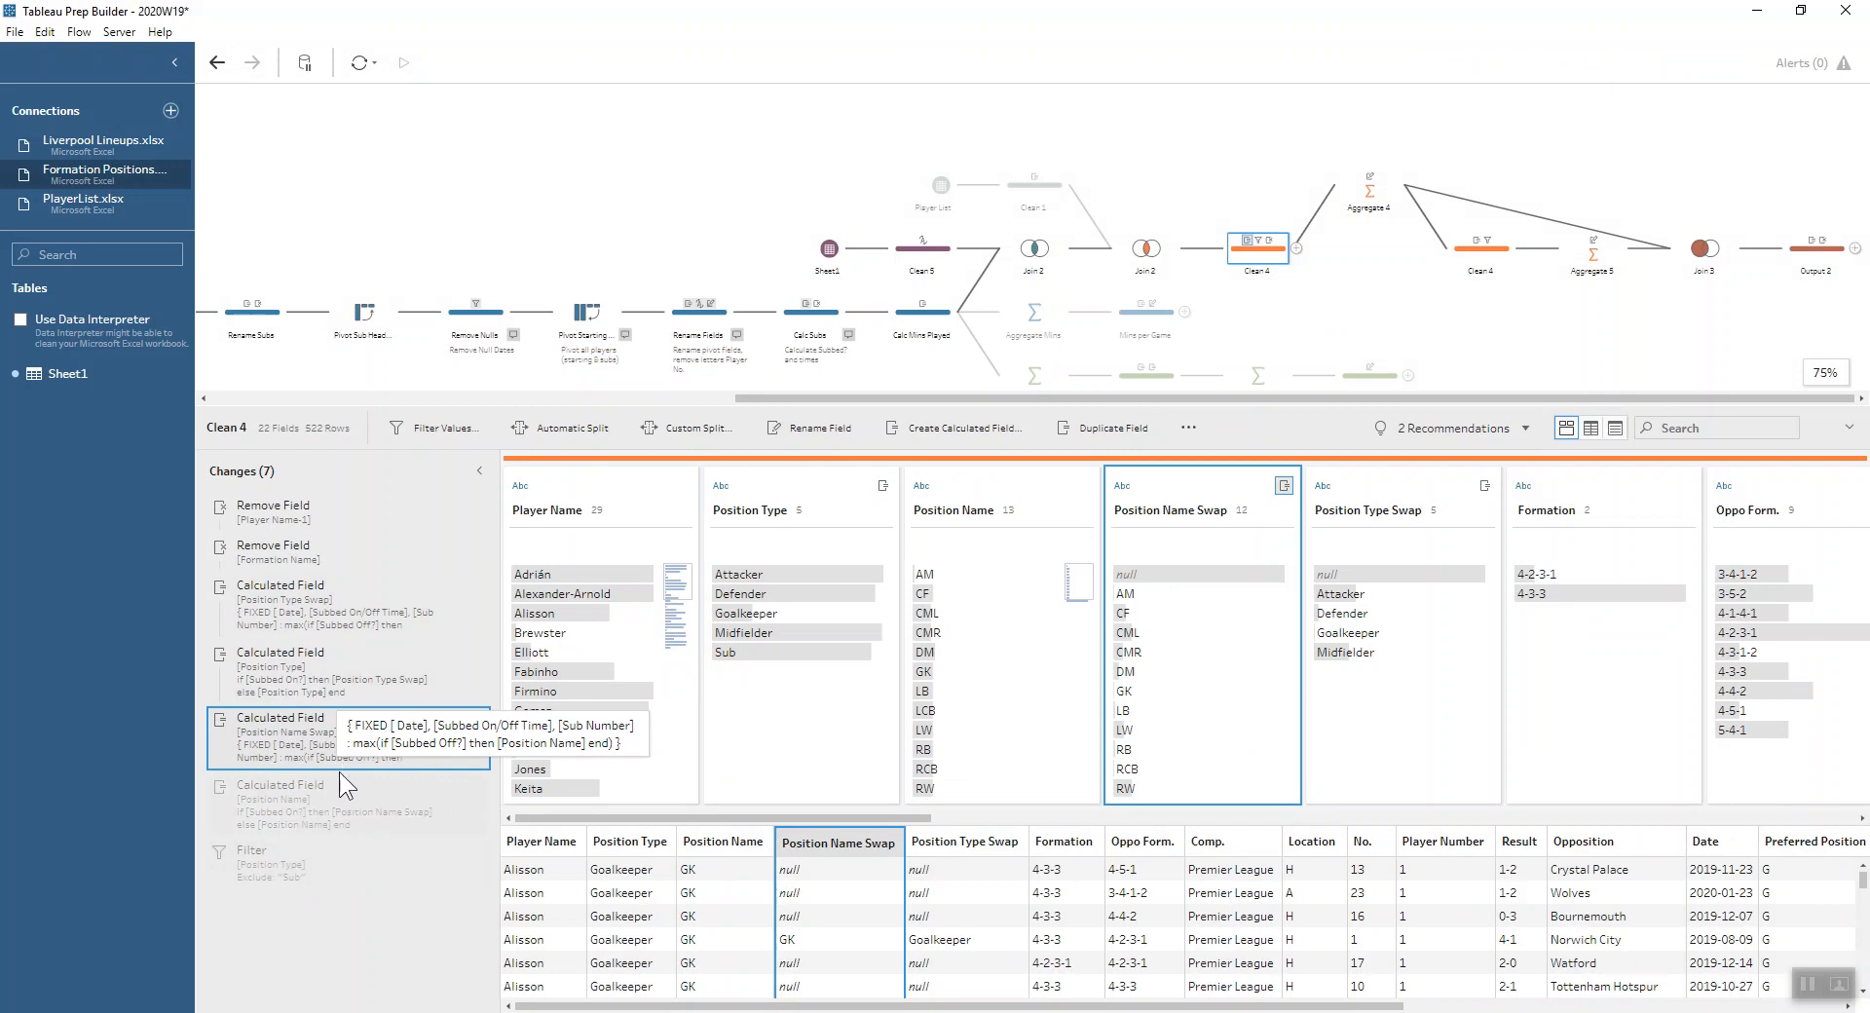
click(330, 810)
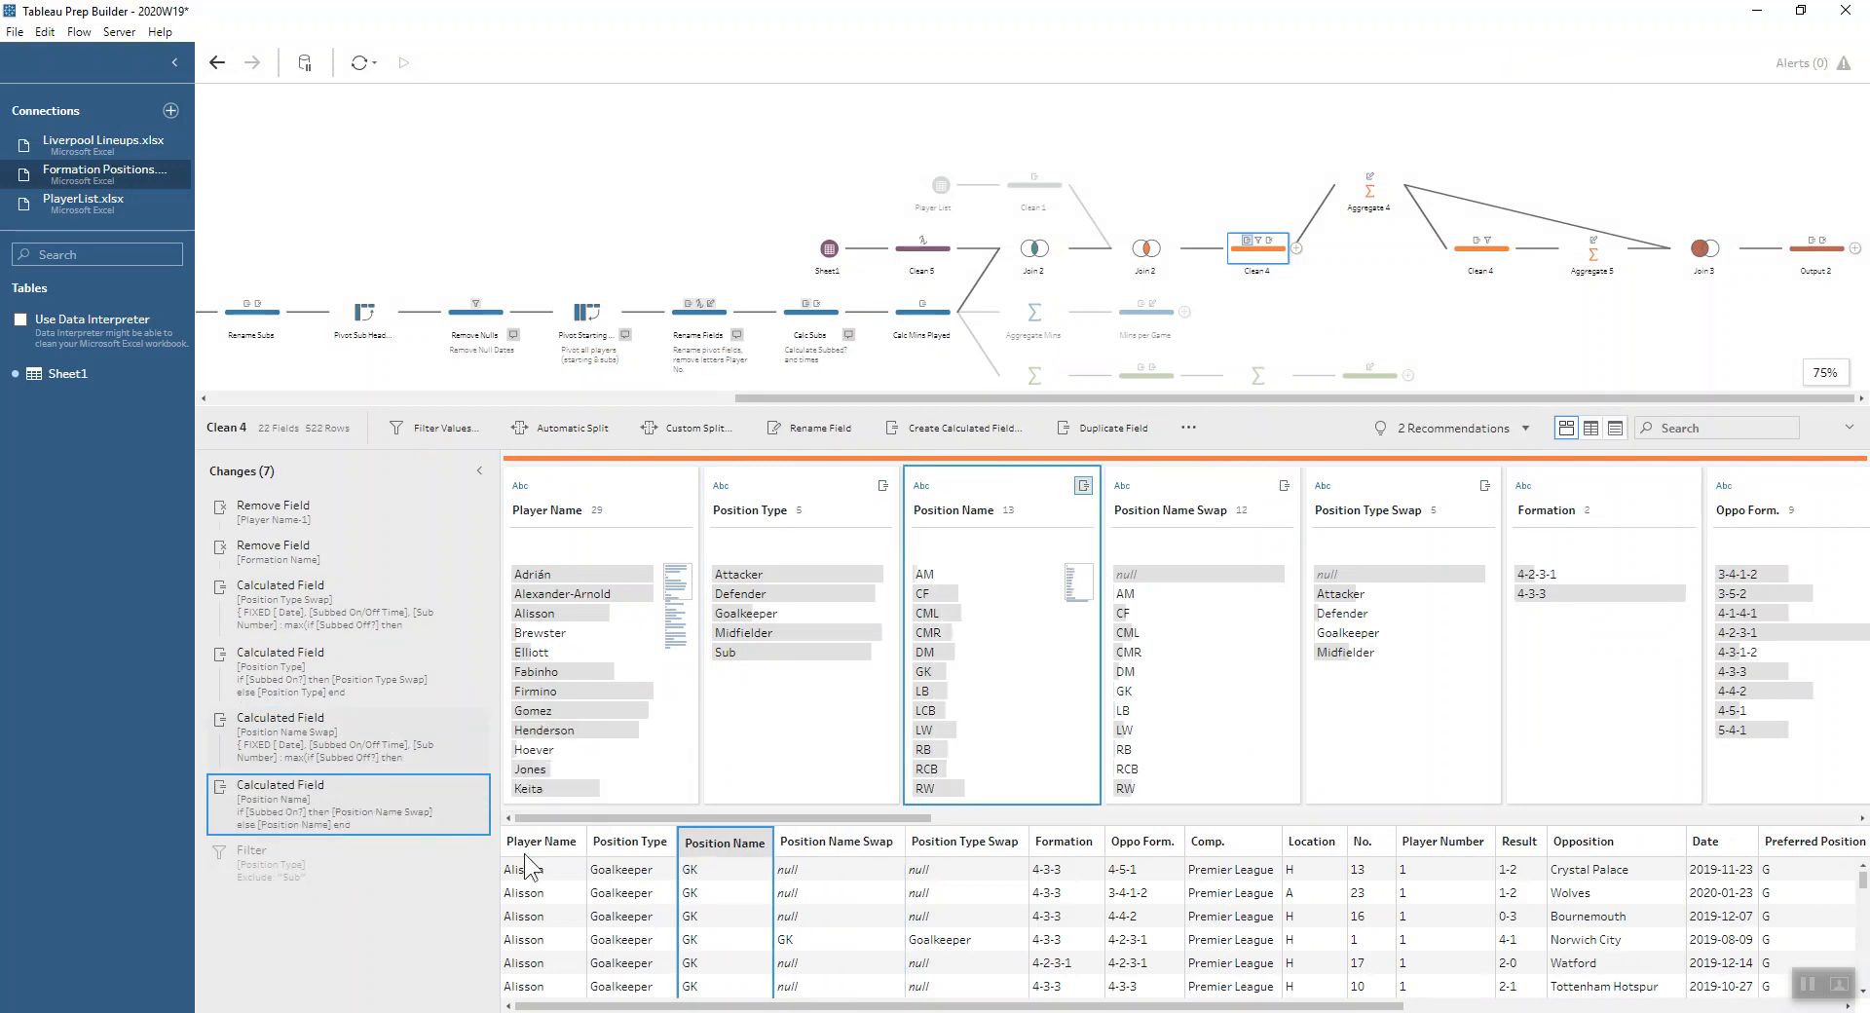
click(284, 859)
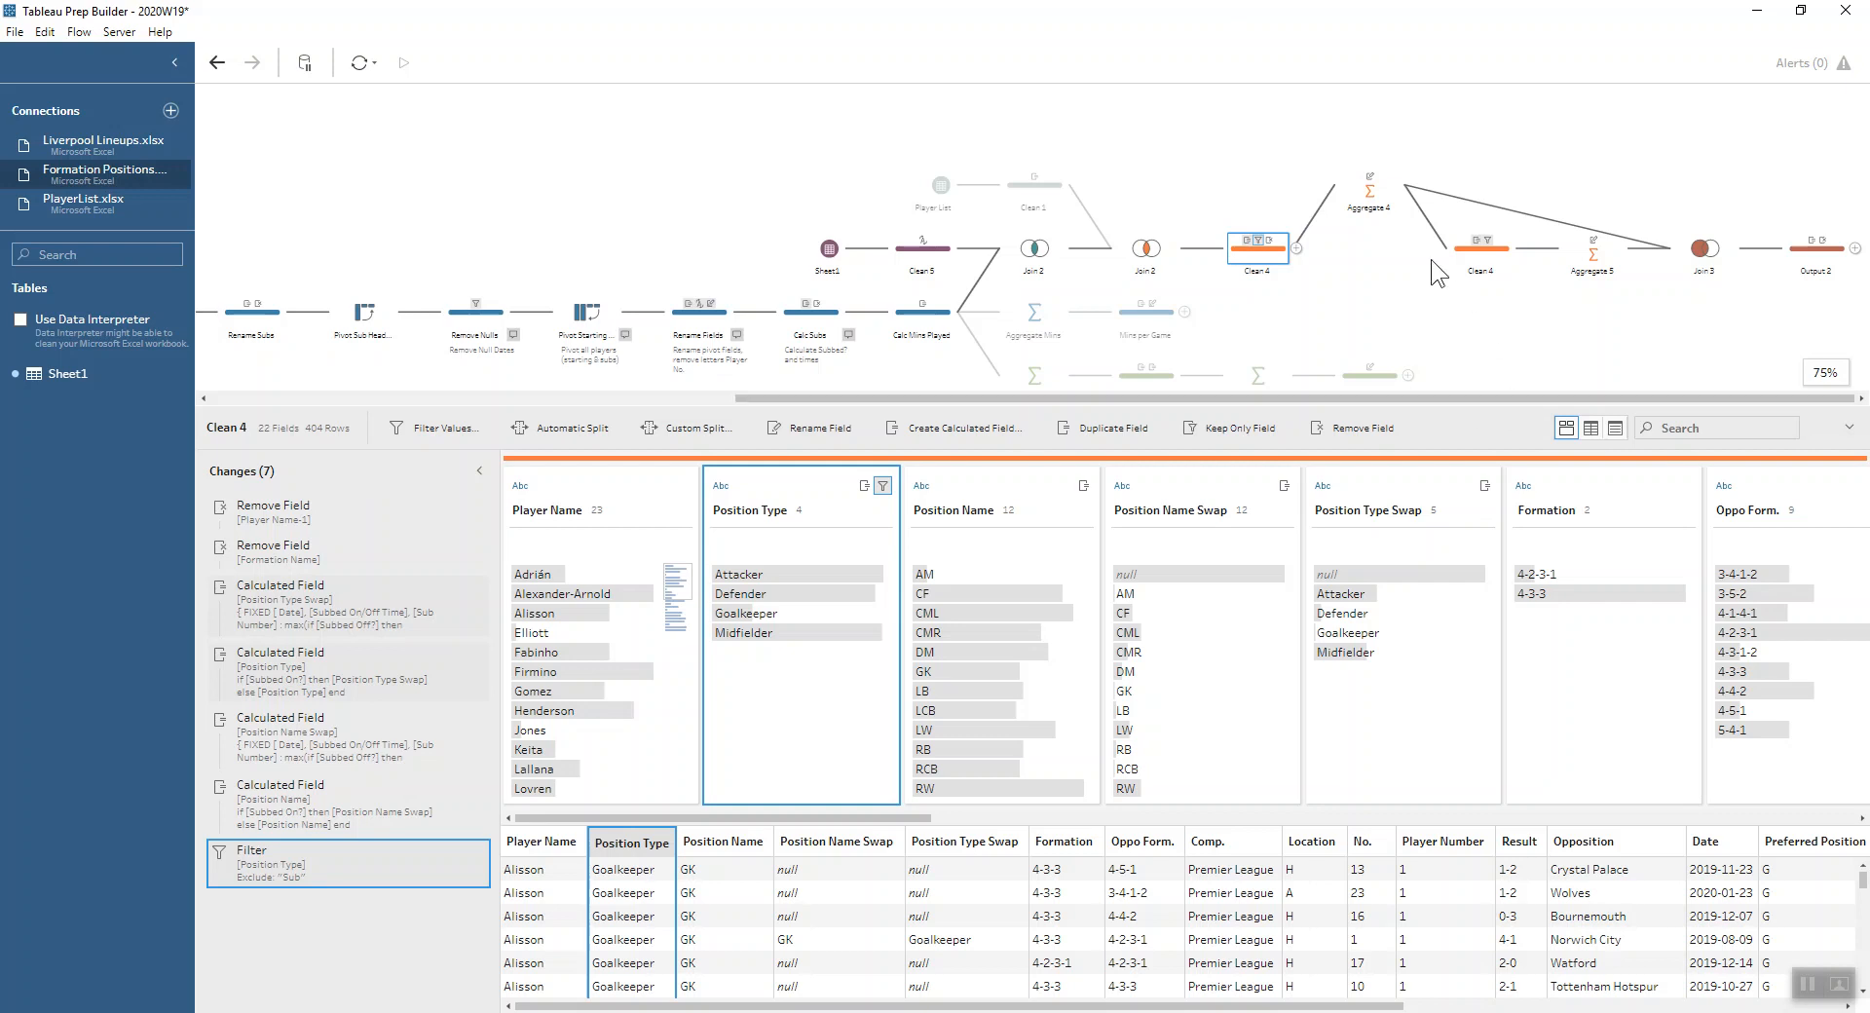
- Review the Aggregate 4 grouping and the In preferred position? calculation and keep-only-false filter in the clean step after it
click(1364, 200)
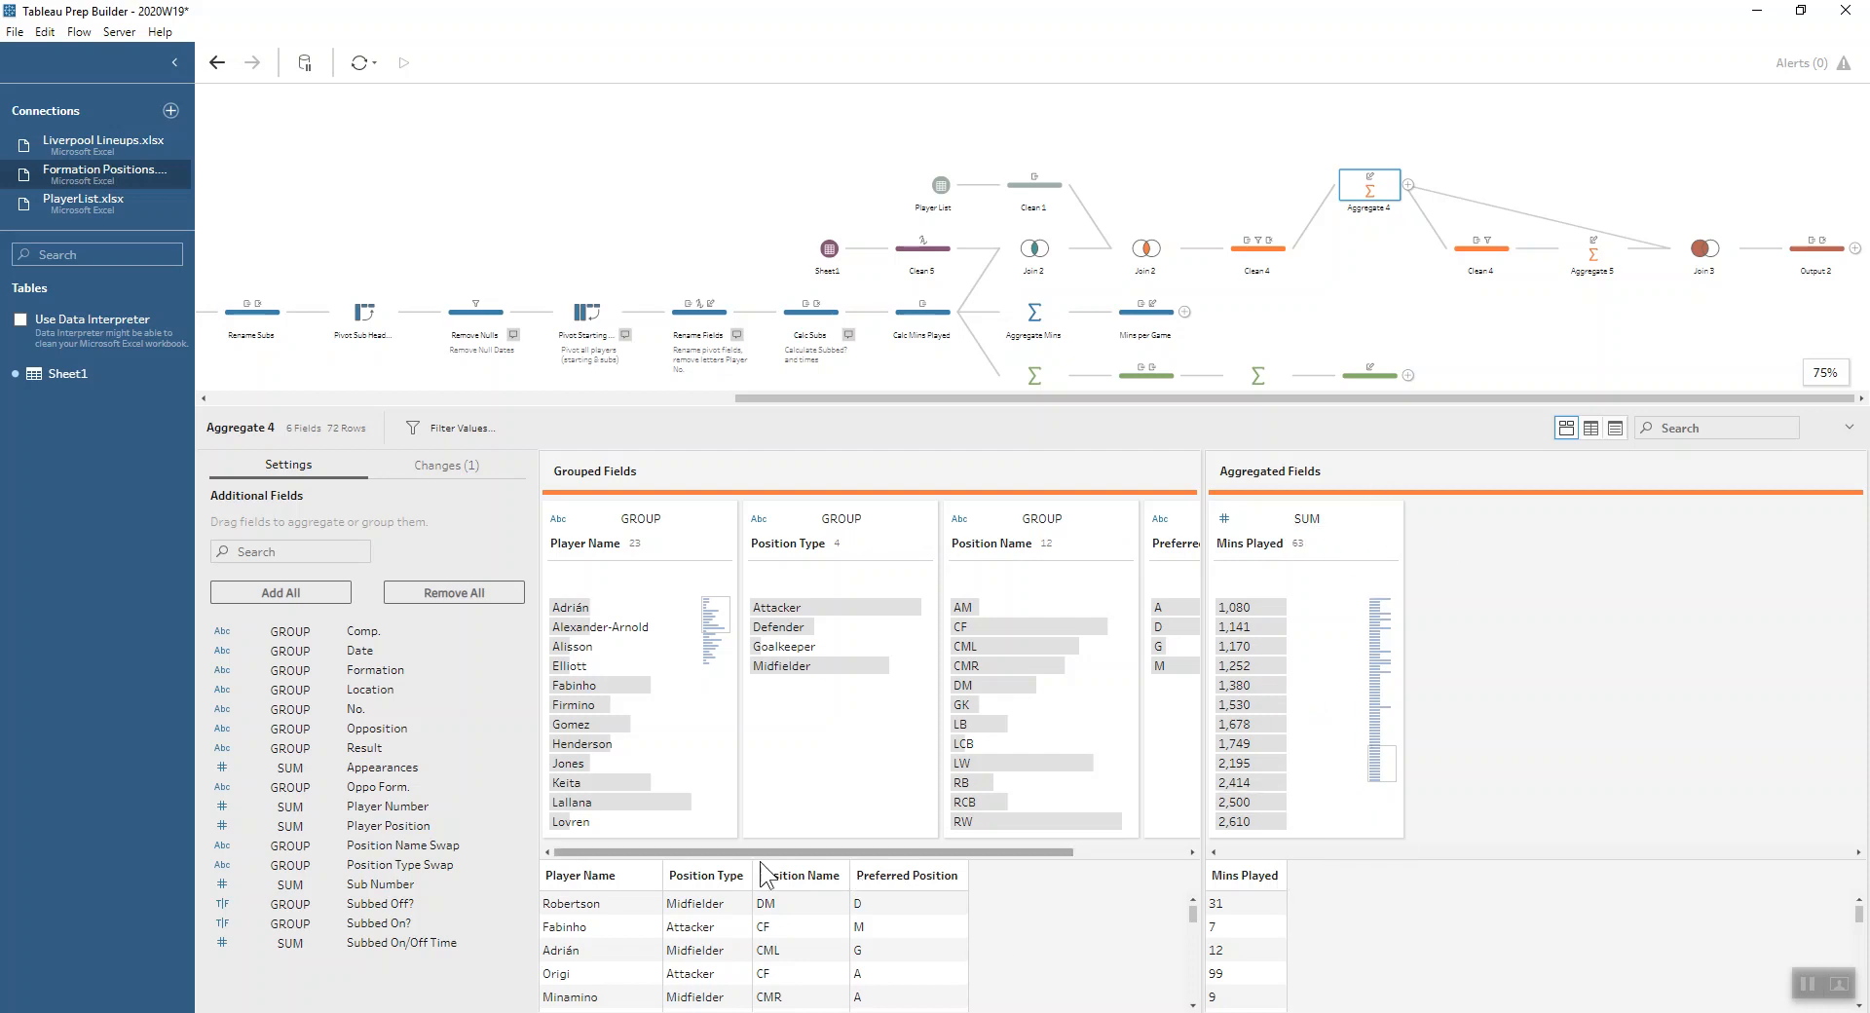
click(1493, 255)
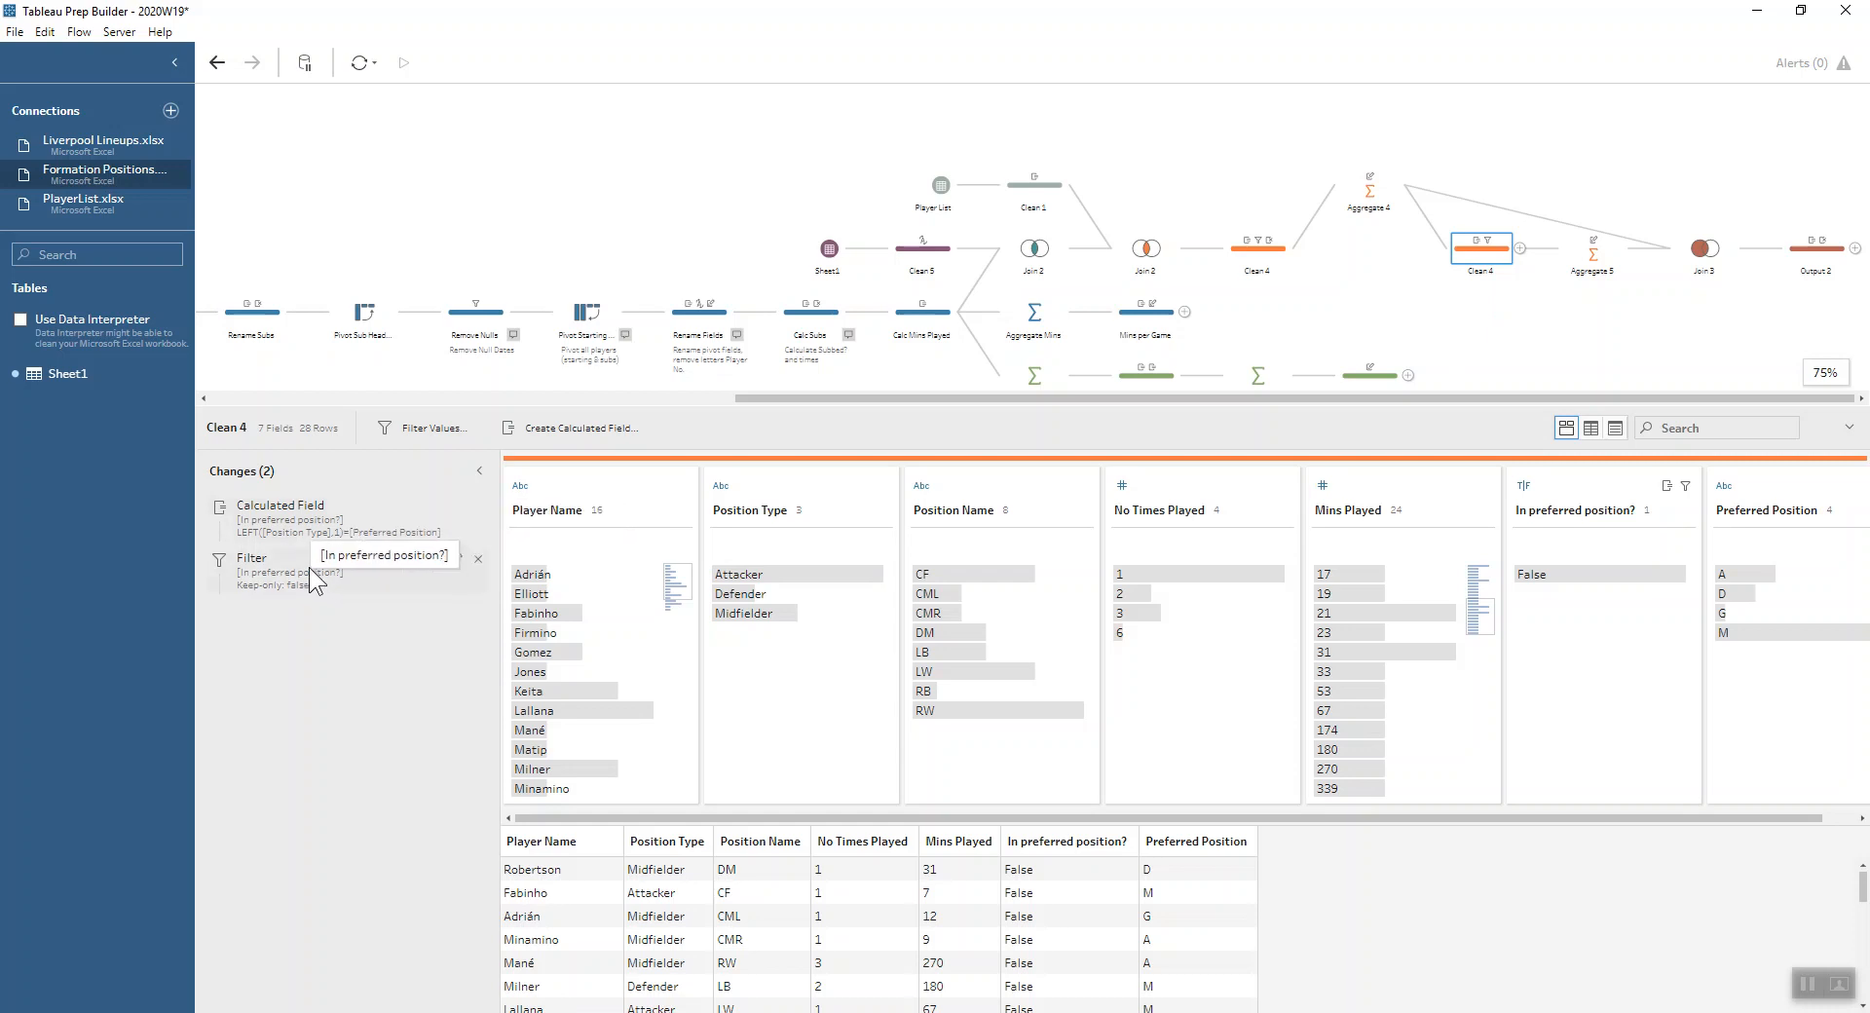
double_click(312, 535)
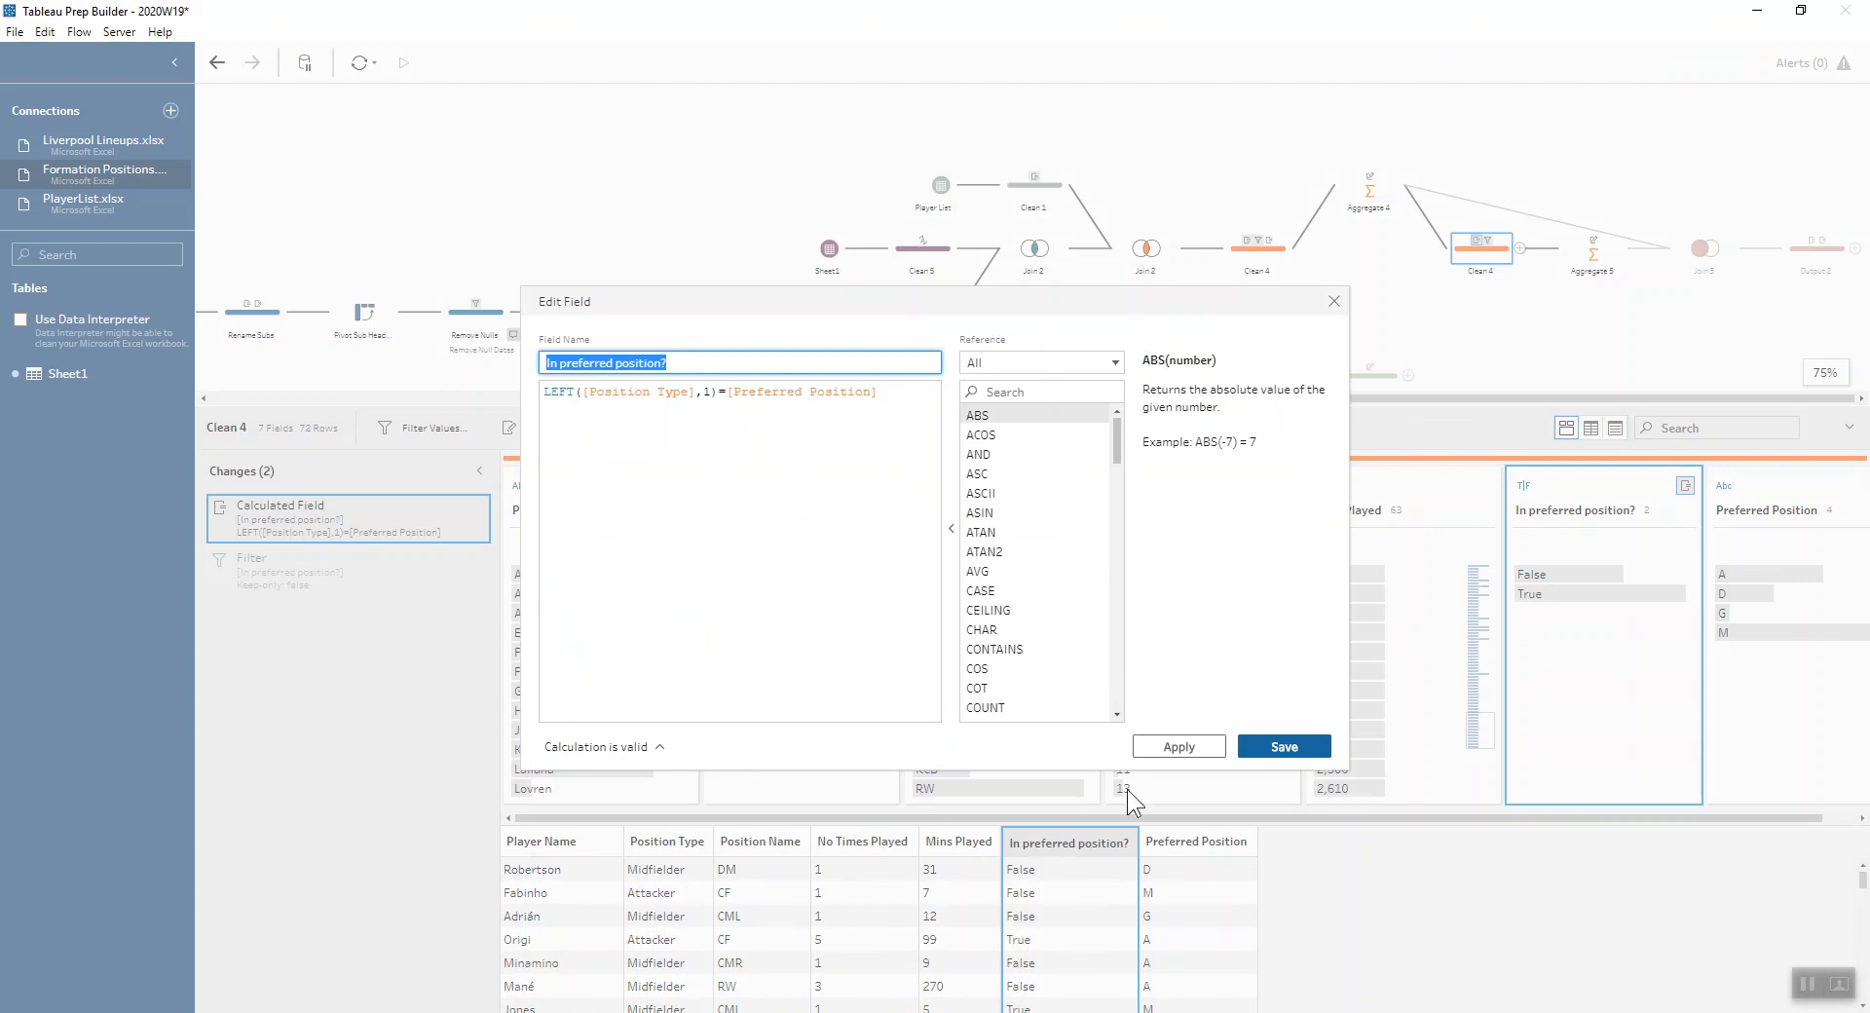
click(1333, 301)
click(352, 570)
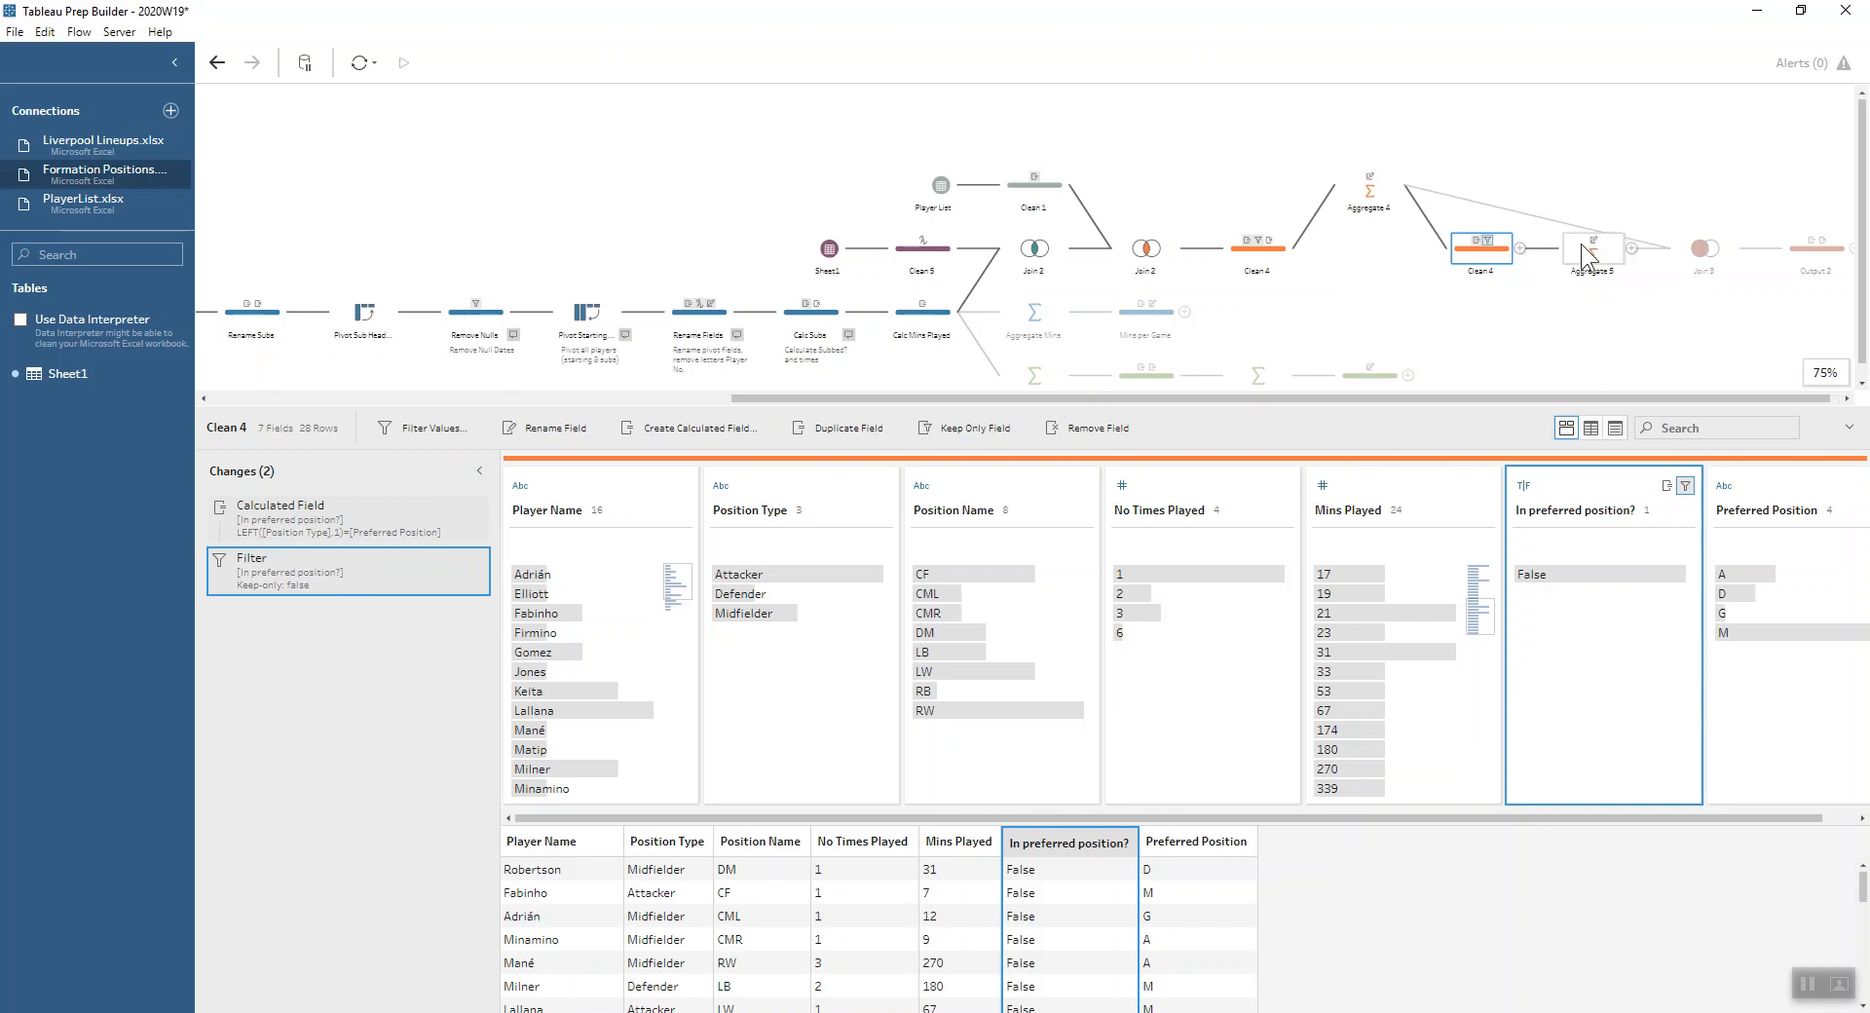
- Inspect Aggregate 5 and add a clean step after it to view Games OoP per Player Name
click(1607, 255)
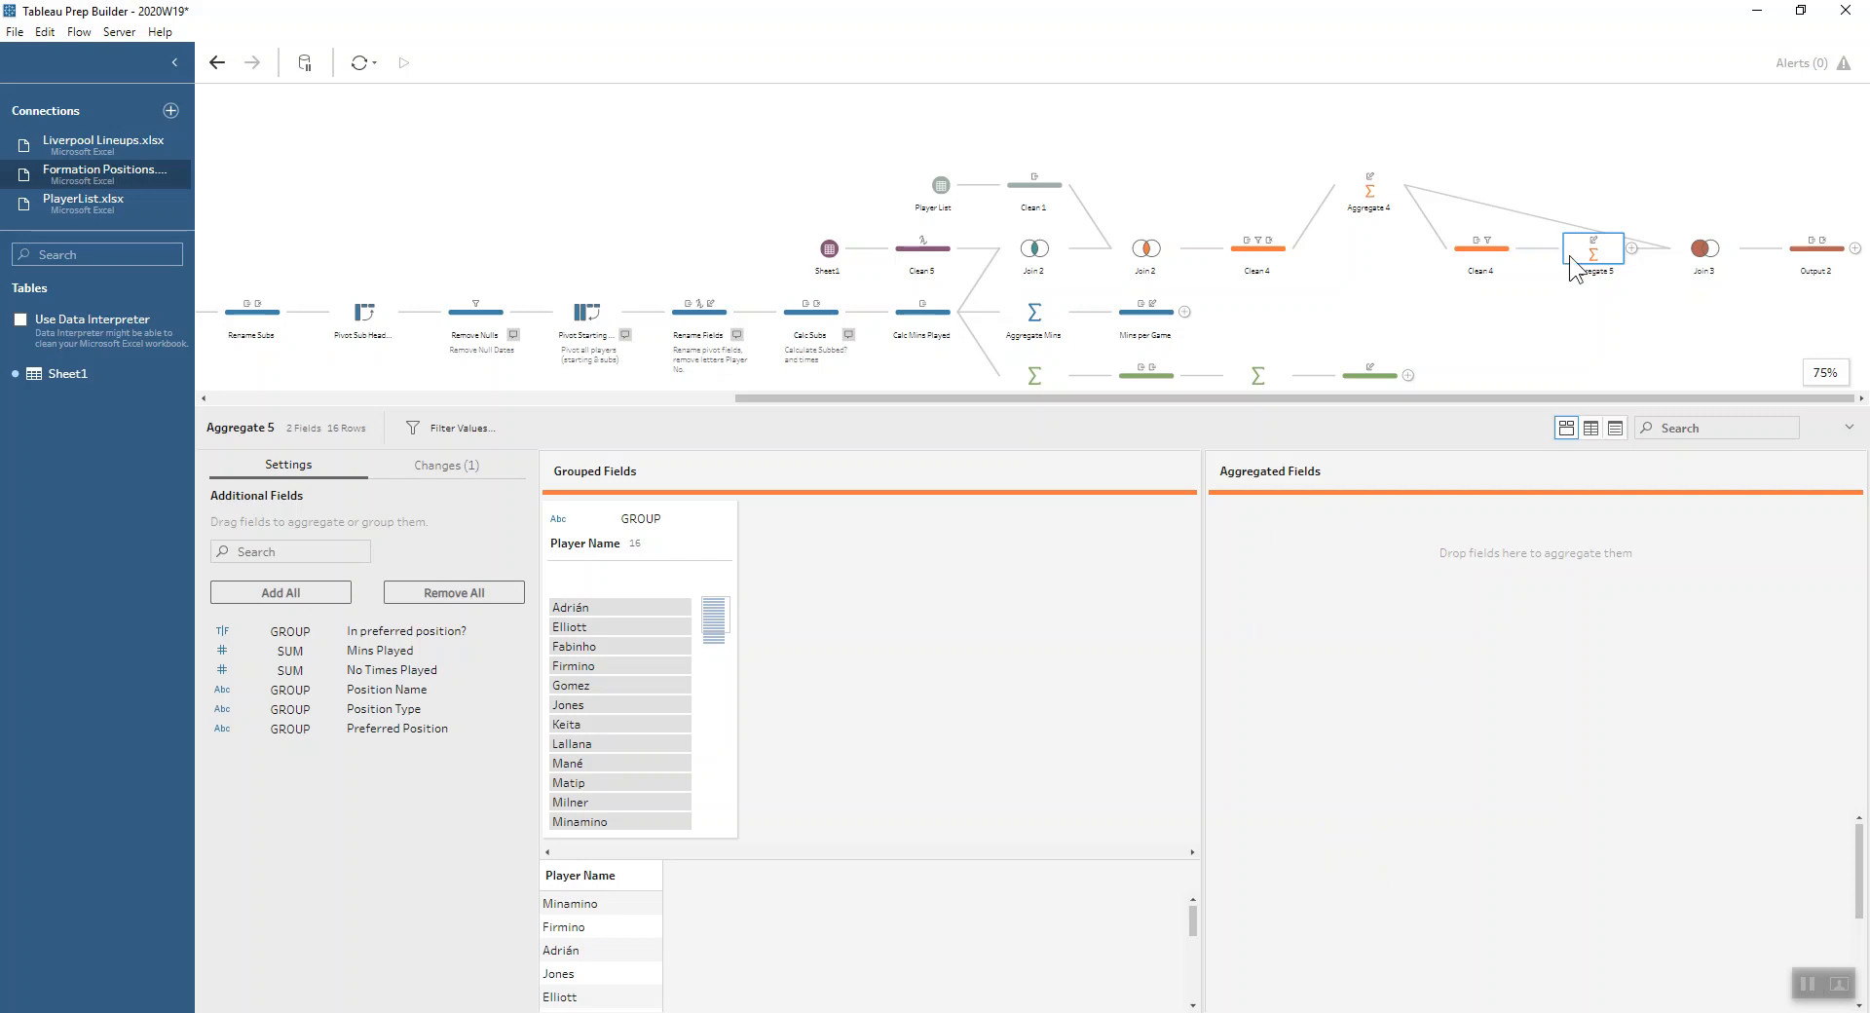
click(1631, 249)
click(1655, 283)
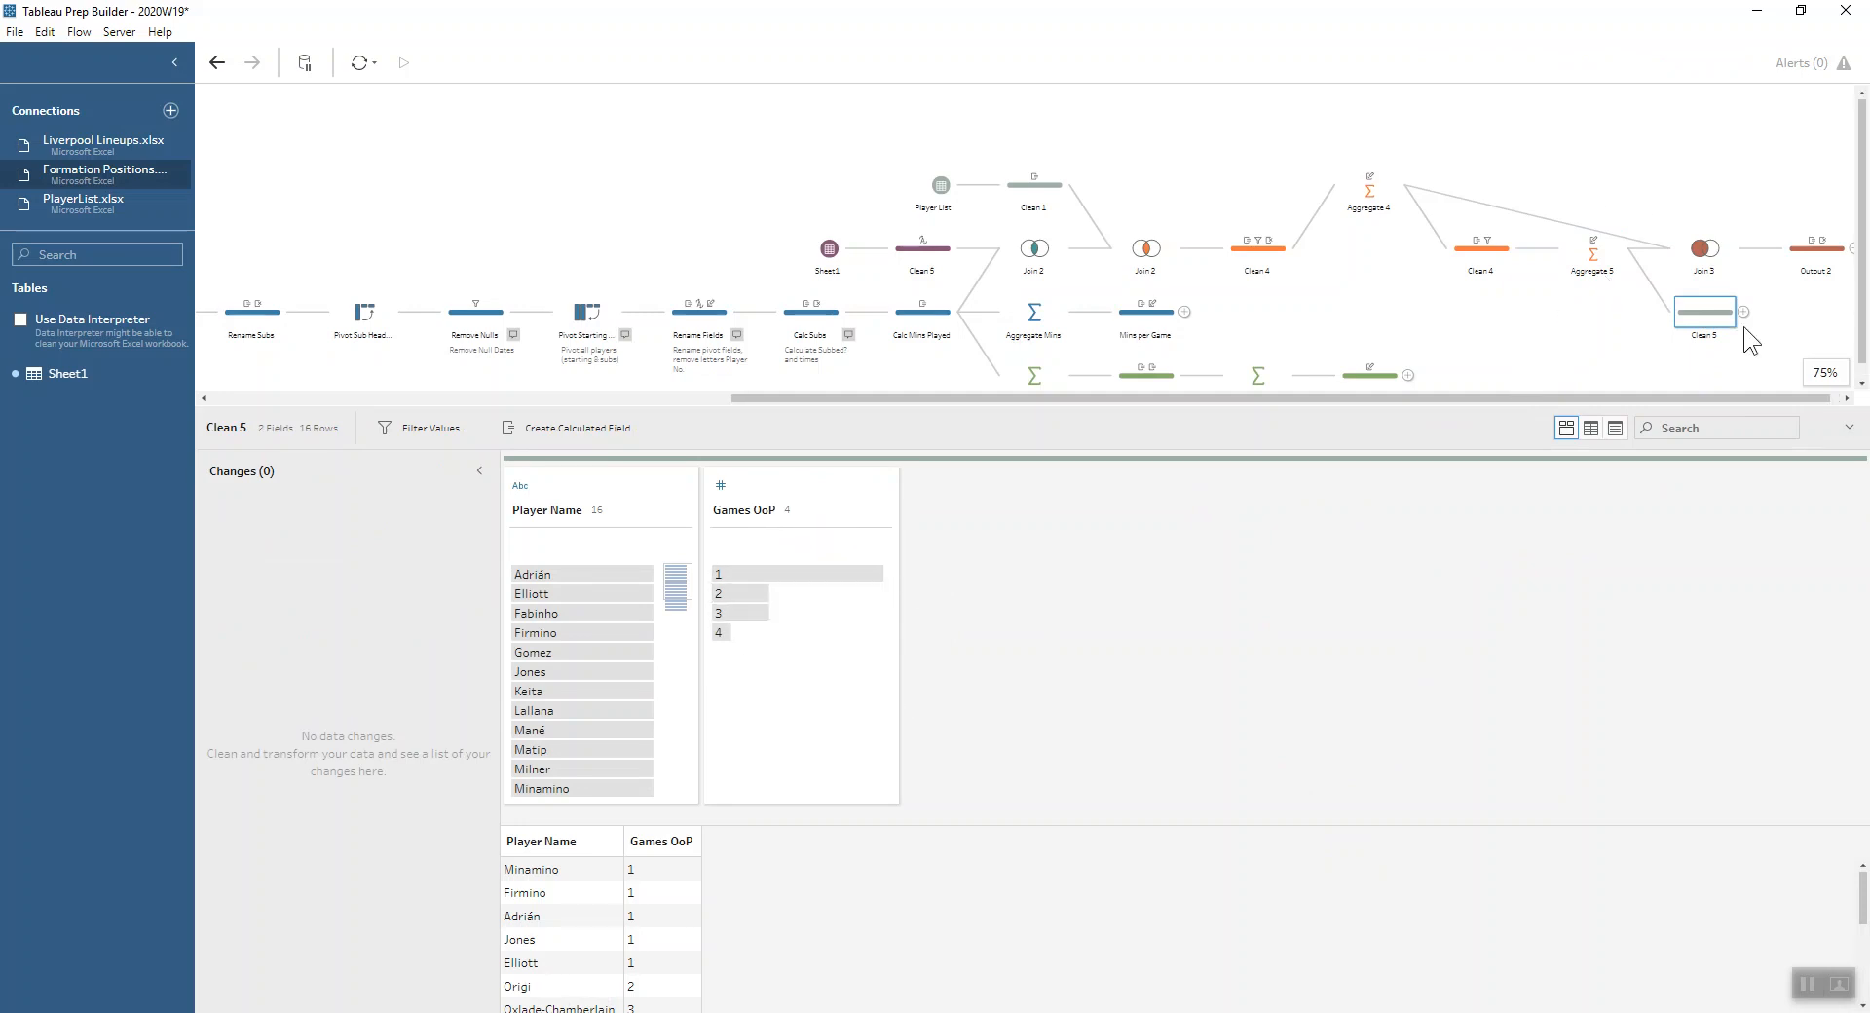
- Review the left join of Aggregate 4 with Aggregate 5, and the Games OoP calculation and removed fields in Output 2
click(1712, 248)
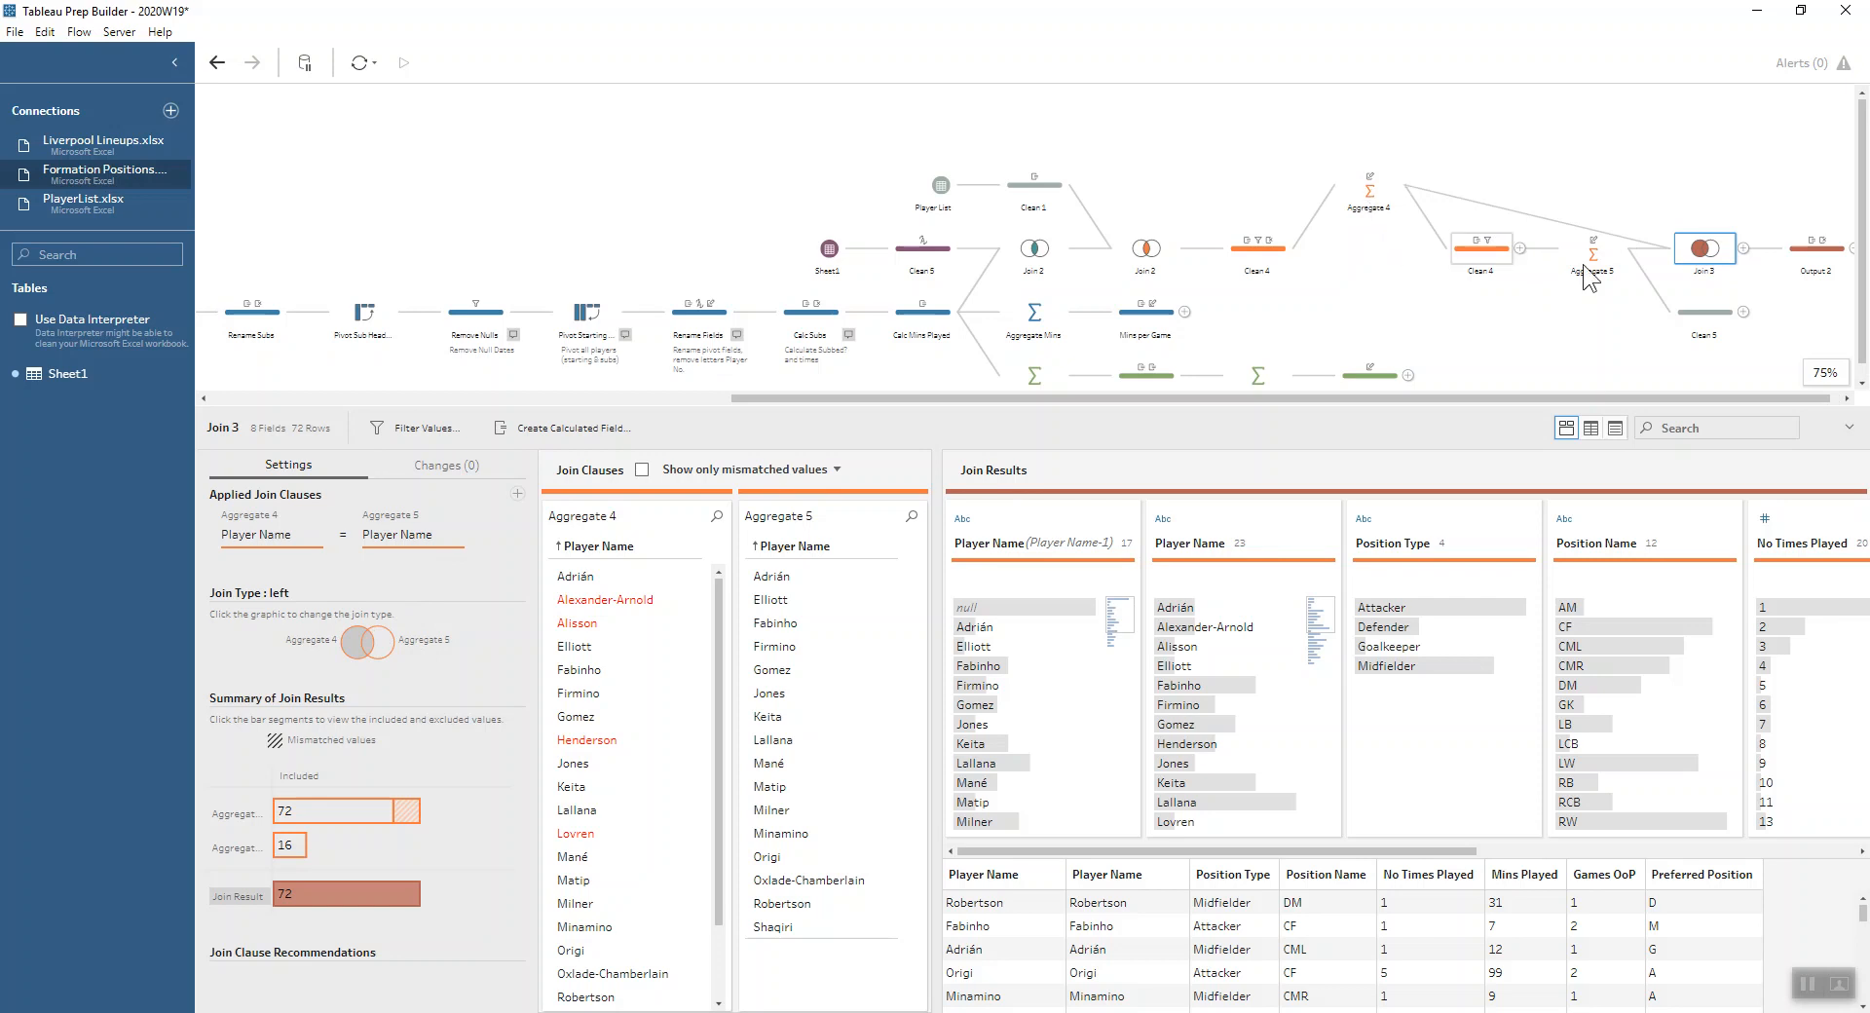
click(1788, 253)
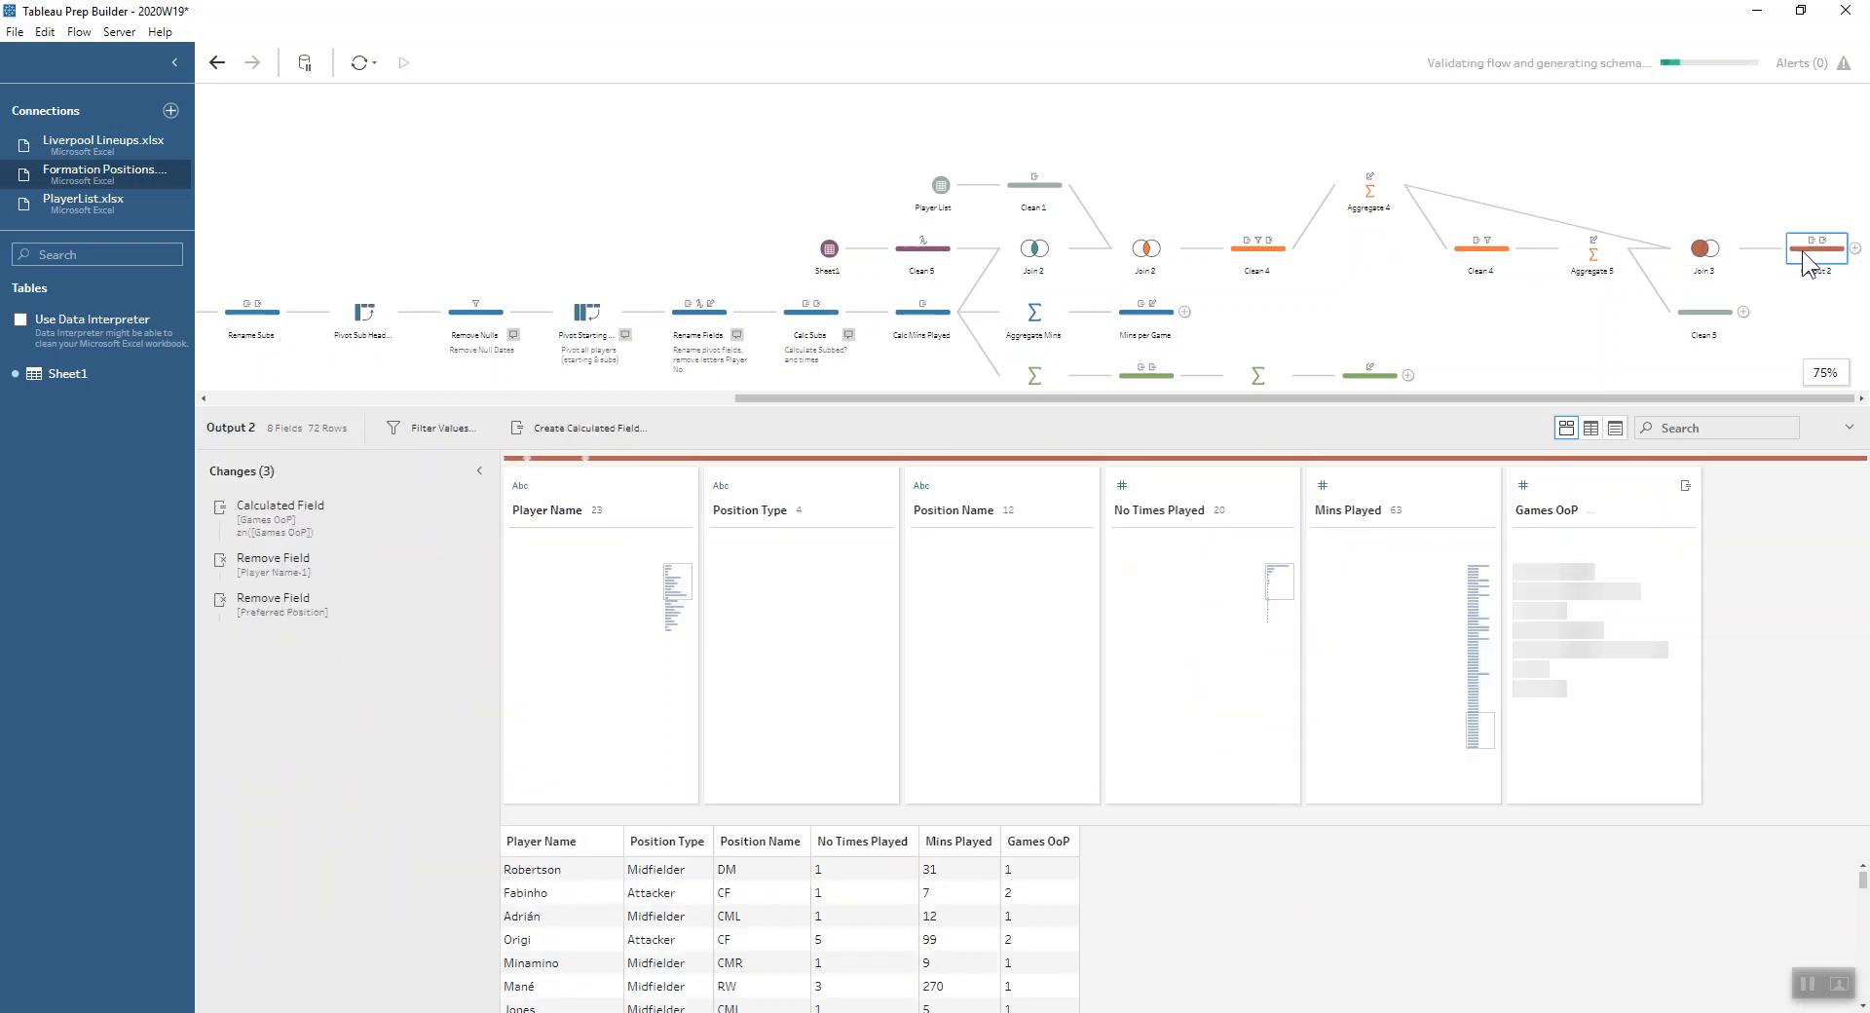
click(310, 522)
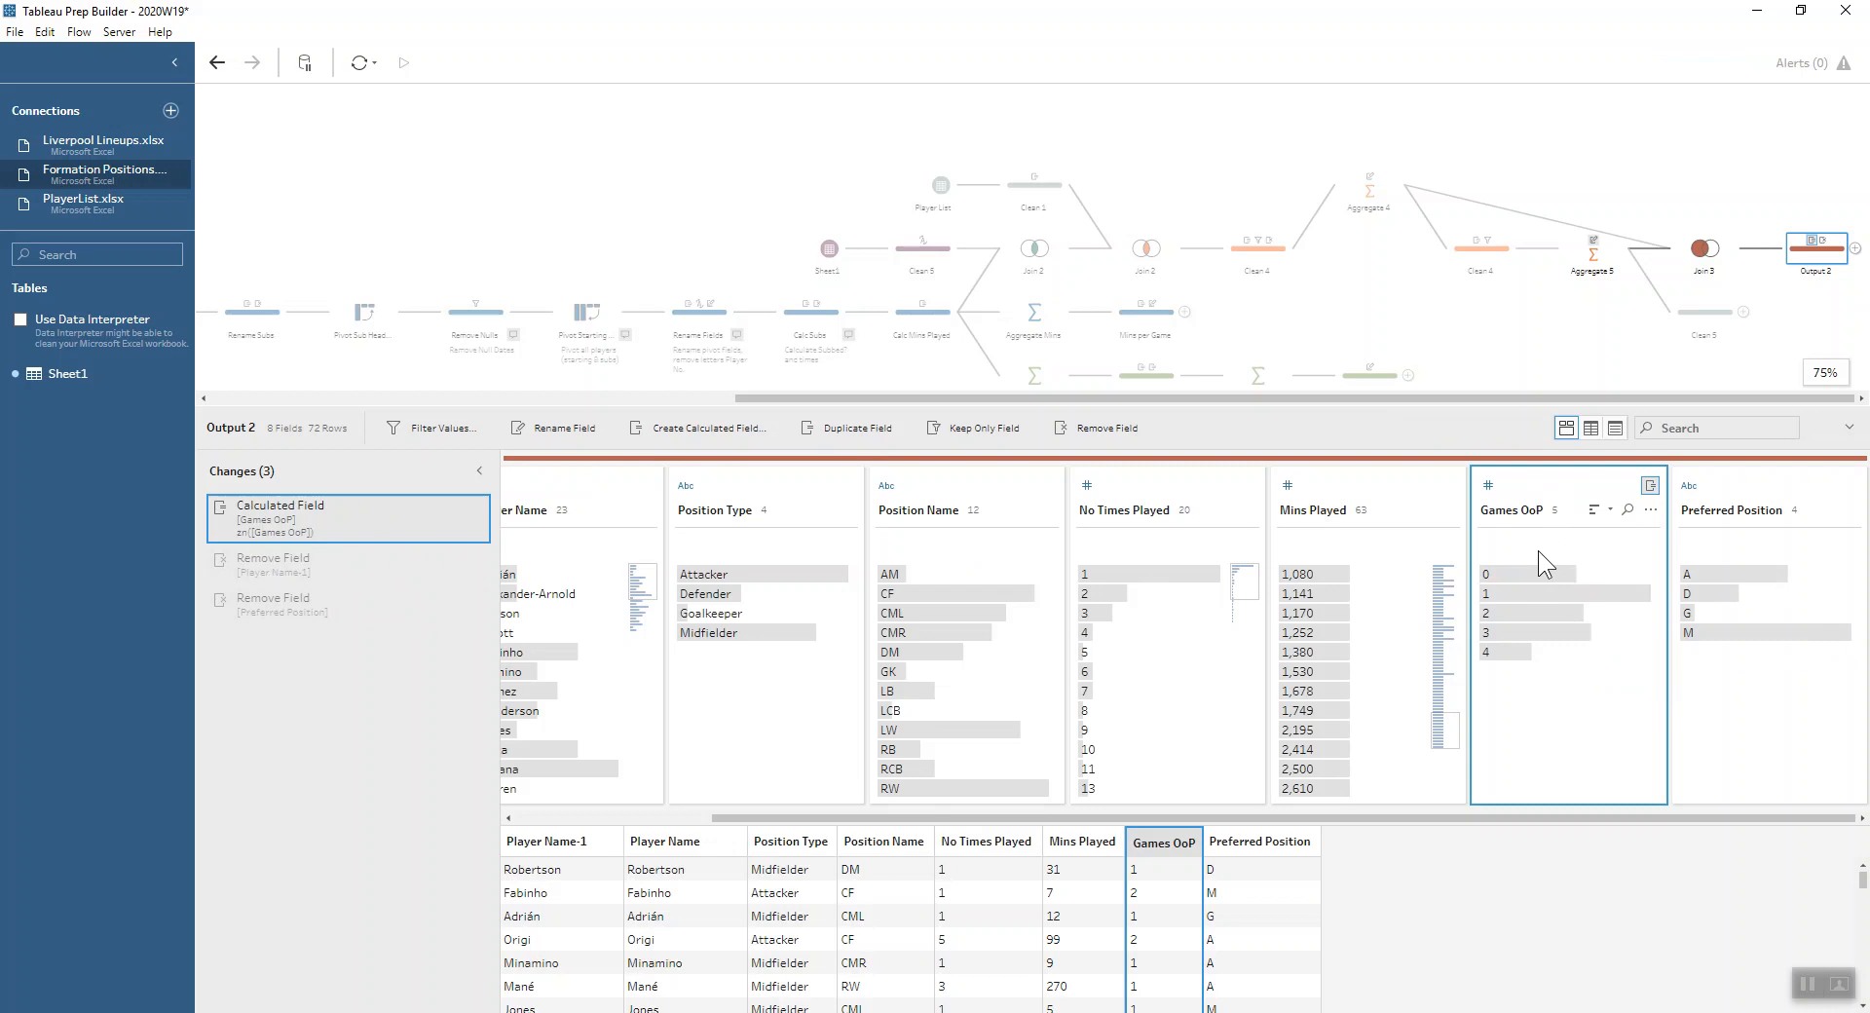
mouse_move(1540, 574)
click(278, 599)
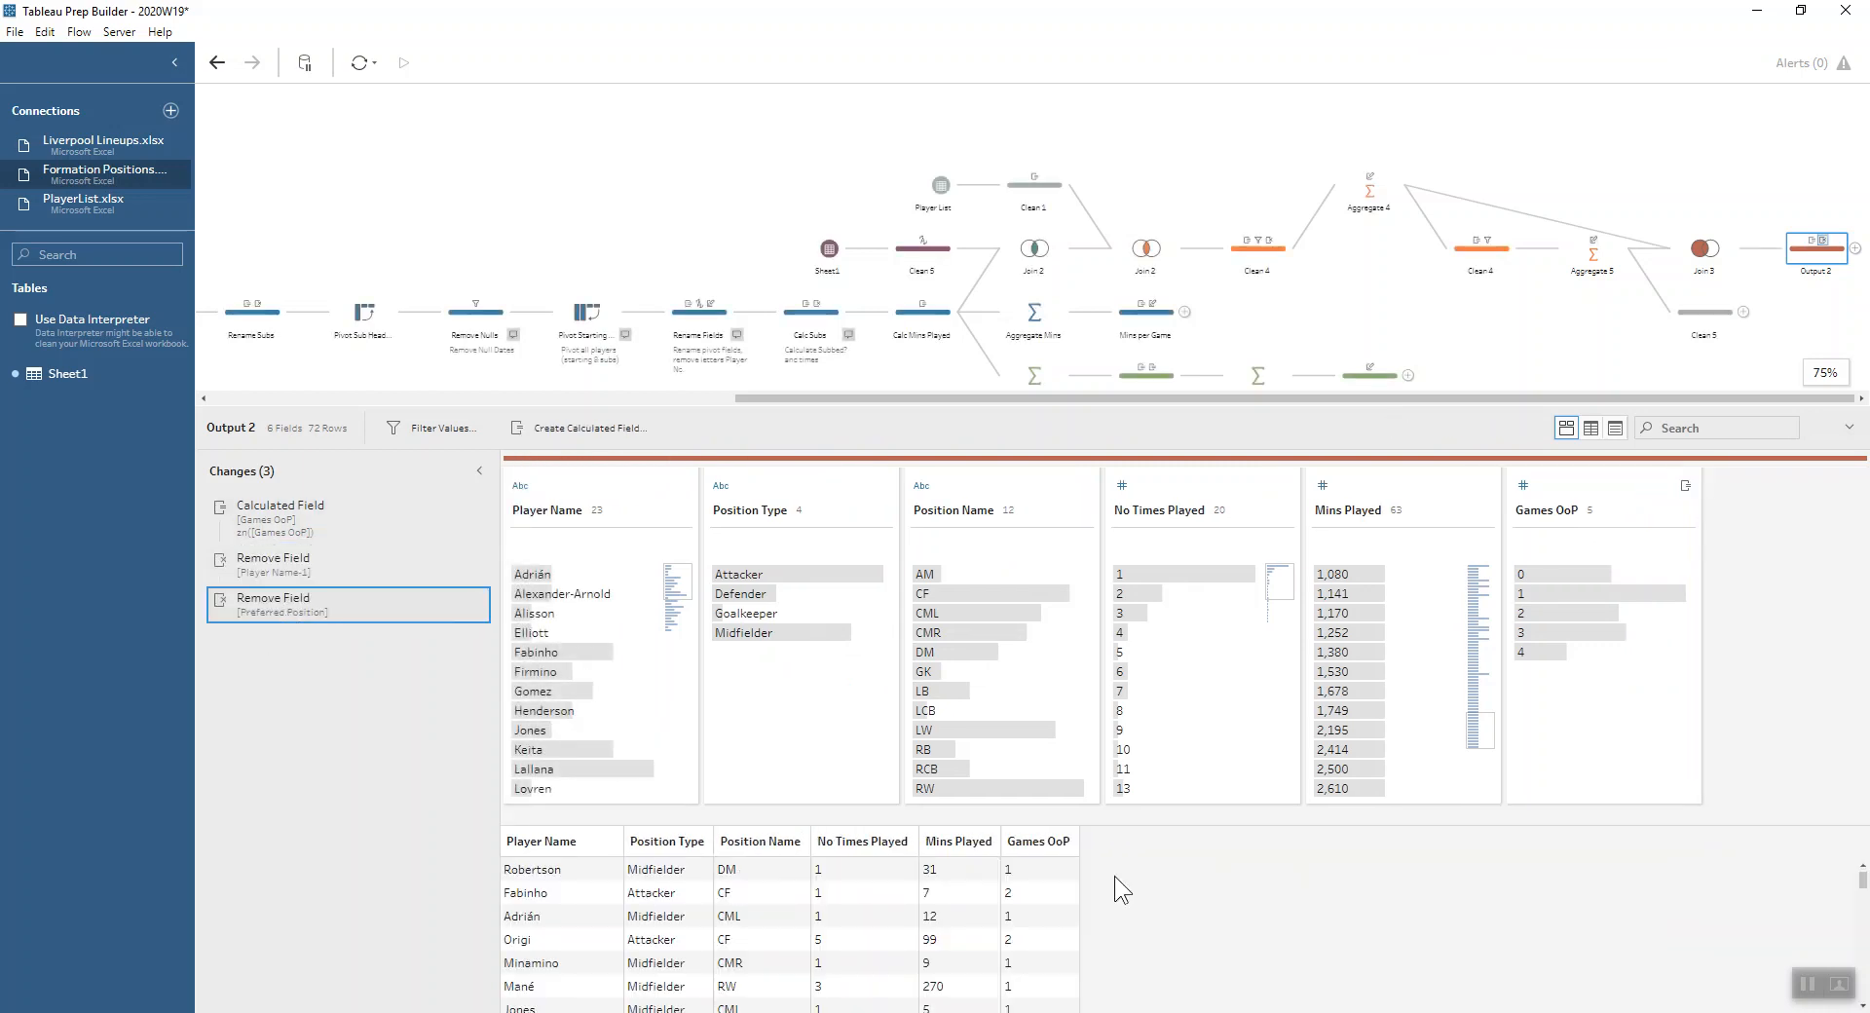